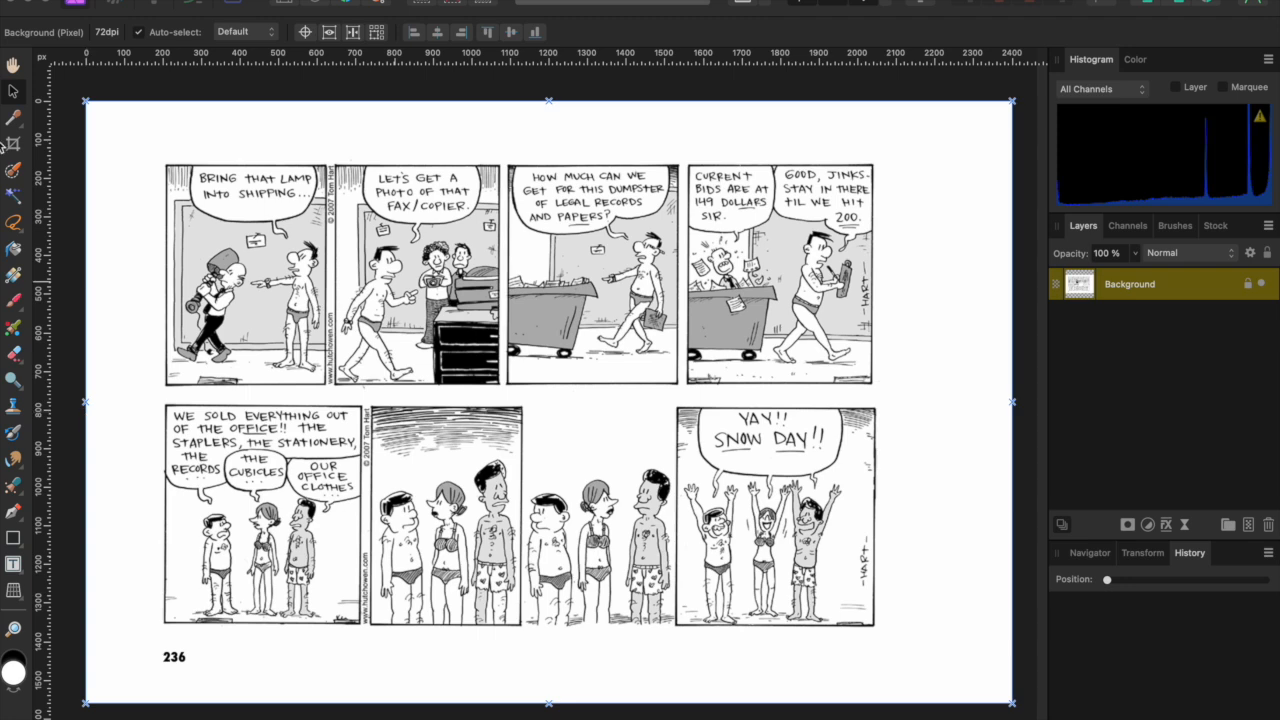
- Crop the comic page to the two top-right dumpster-auction panels, 974 × 622 px
{"action": "left_click", "coordinate": [13, 145]}
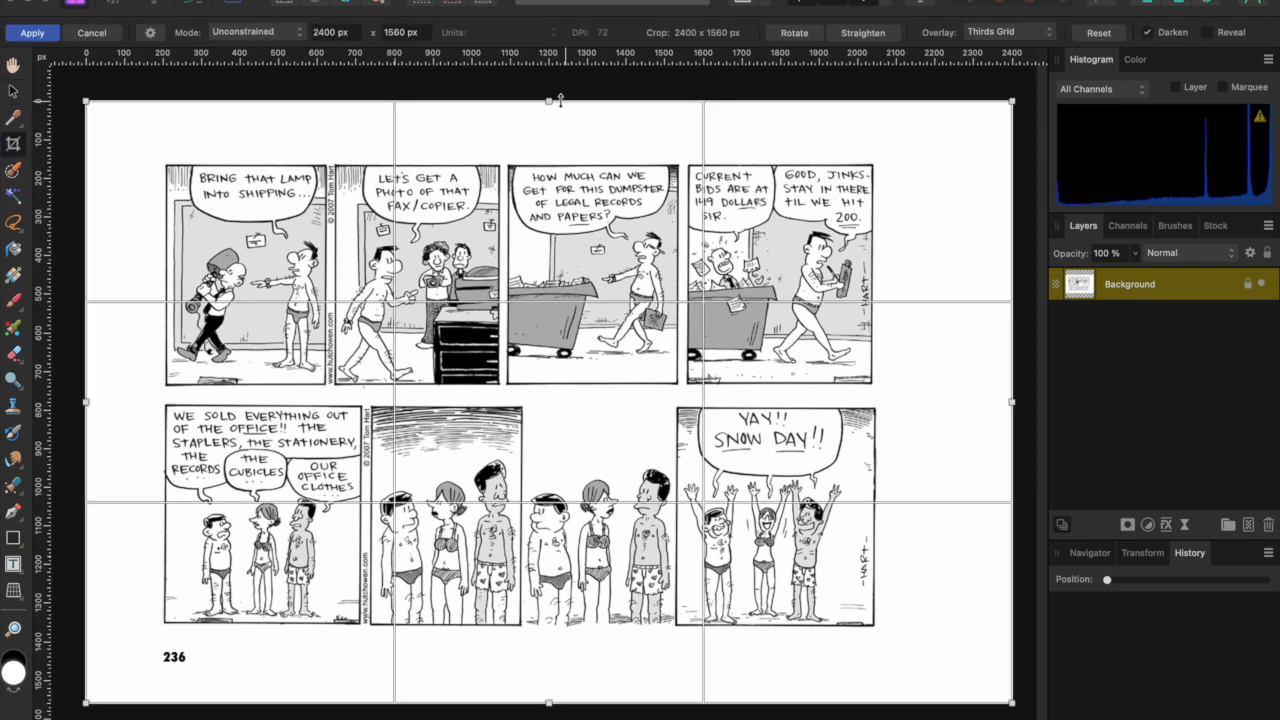
{"action": "left_click_drag", "start_coordinate": [548, 100], "coordinate": [549, 151]}
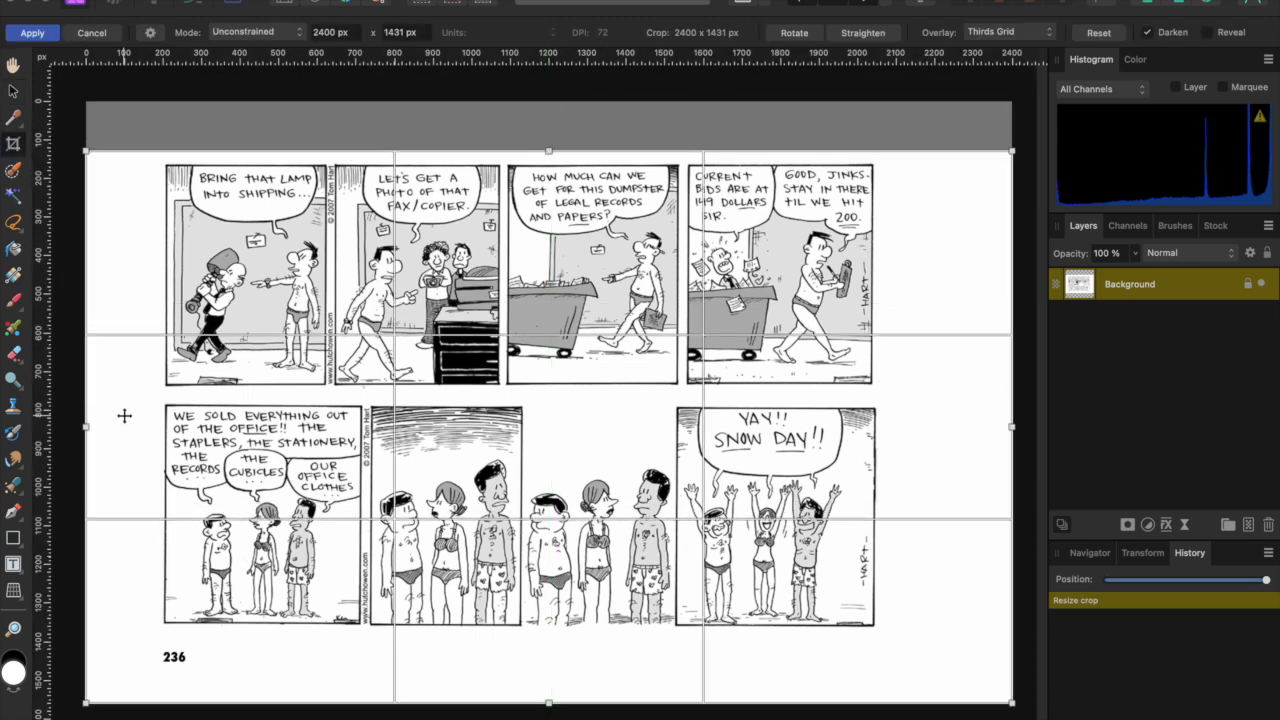
{"action": "left_click_drag", "start_coordinate": [81, 427], "coordinate": [500, 414]}
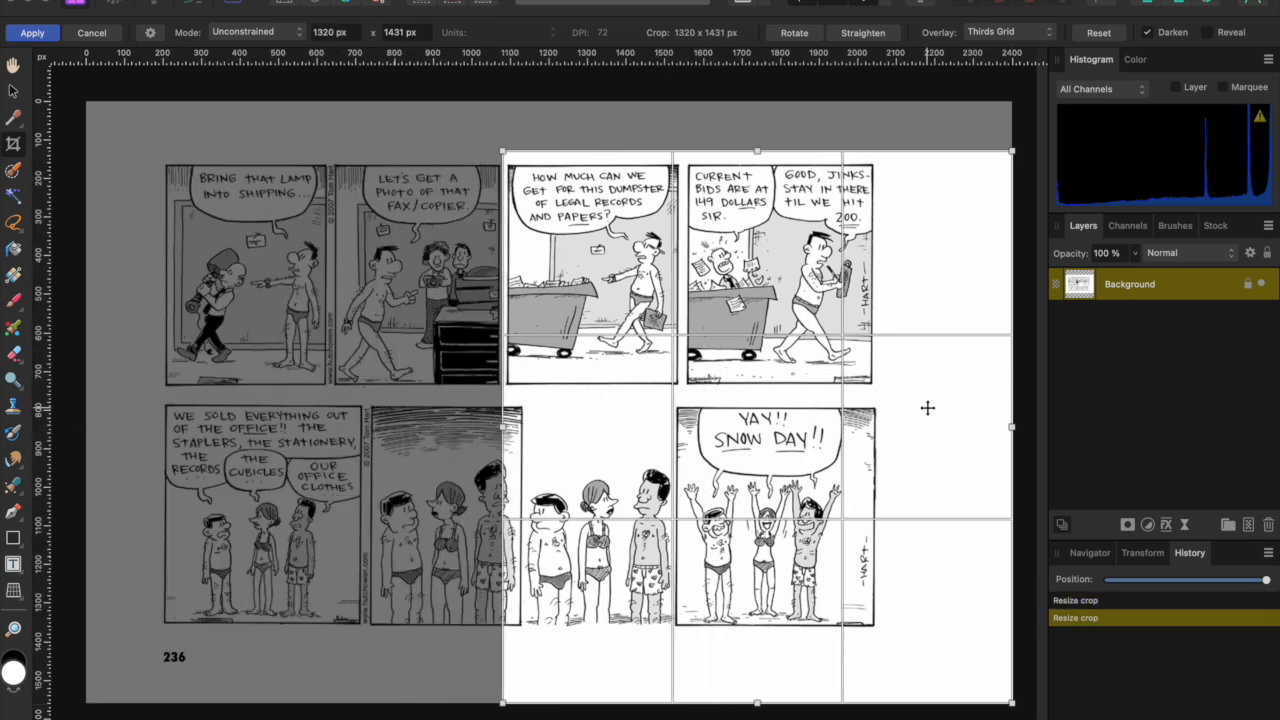
{"action": "left_click_drag", "start_coordinate": [1008, 431], "coordinate": [878, 429]}
{"action": "left_click_drag", "start_coordinate": [689, 703], "coordinate": [681, 388]}
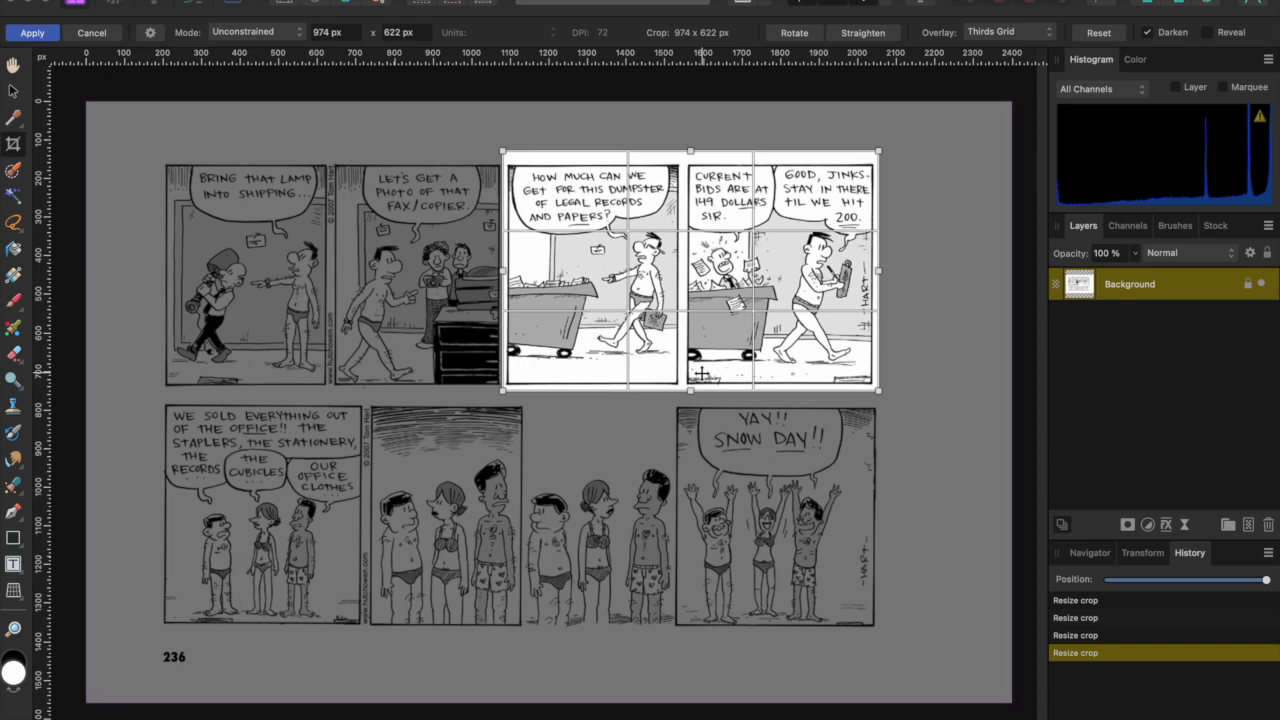
{"action": "key", "text": "Return"}
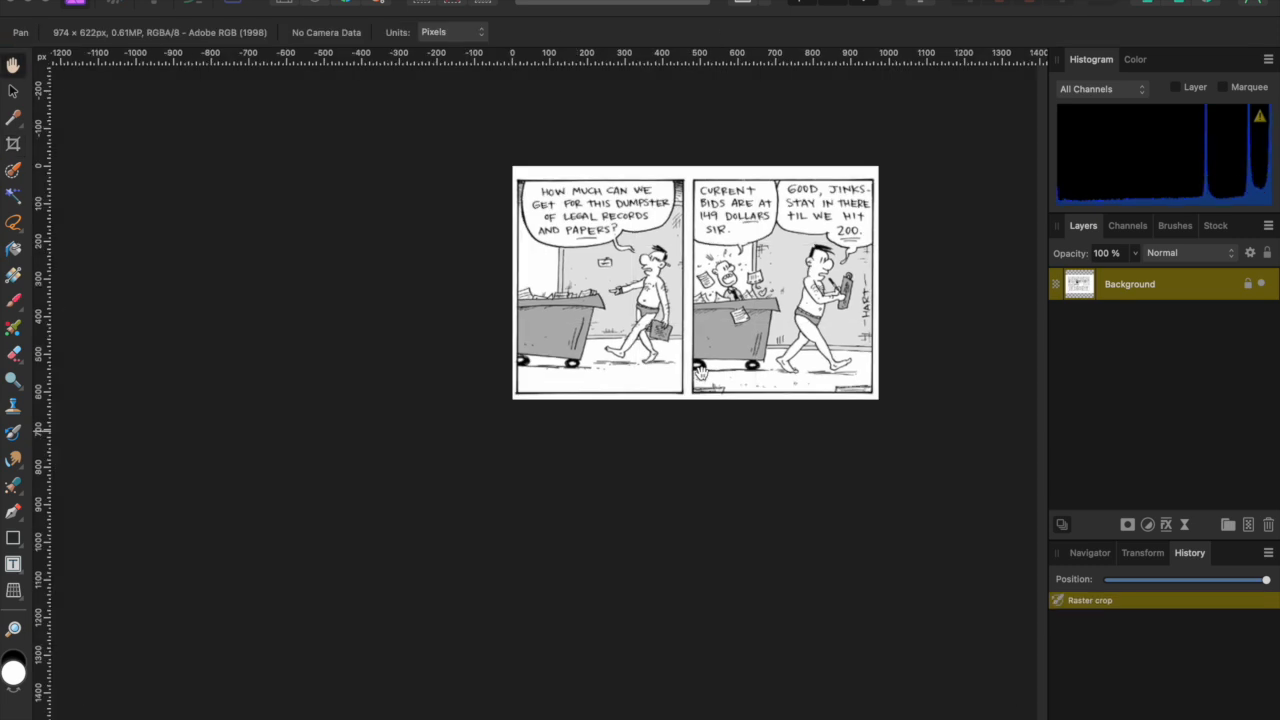
- Fit the cropped strip in view and start a freehand selection around the first bubble's lettering
{"action": "key", "text": "super+equal"}
{"action": "key", "text": "super+equal"}
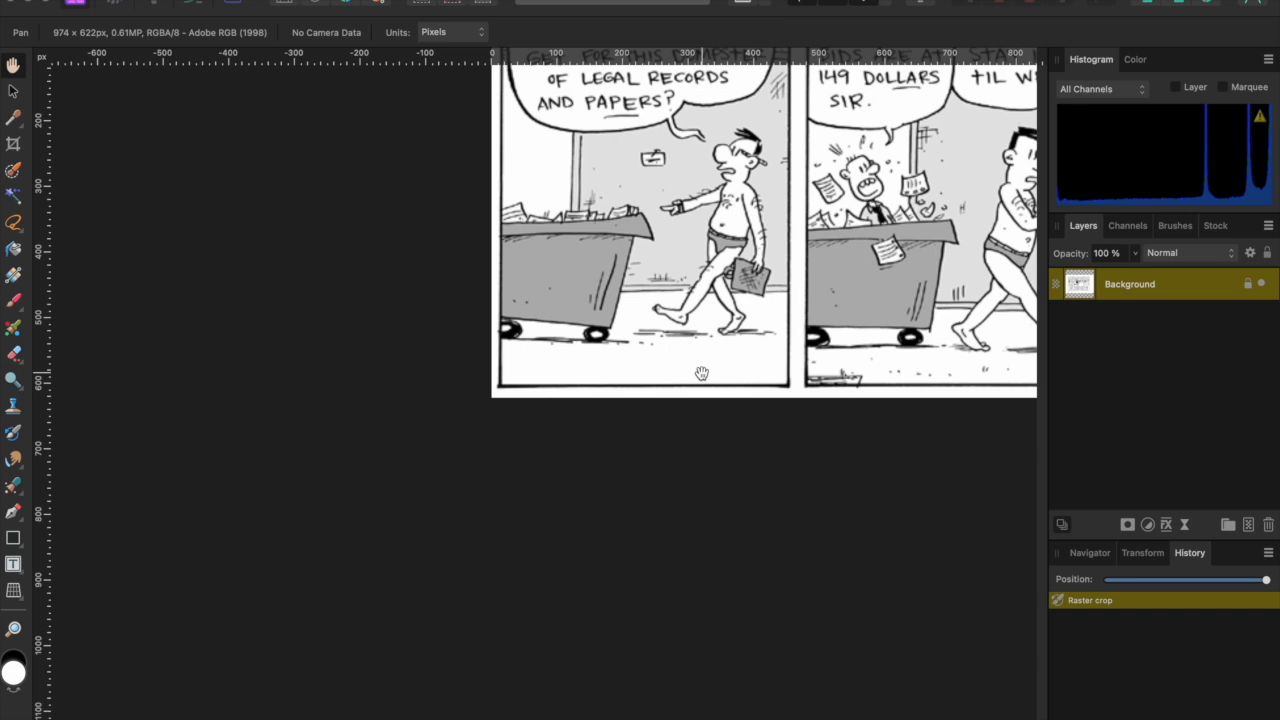
{"action": "key", "text": "super+0"}
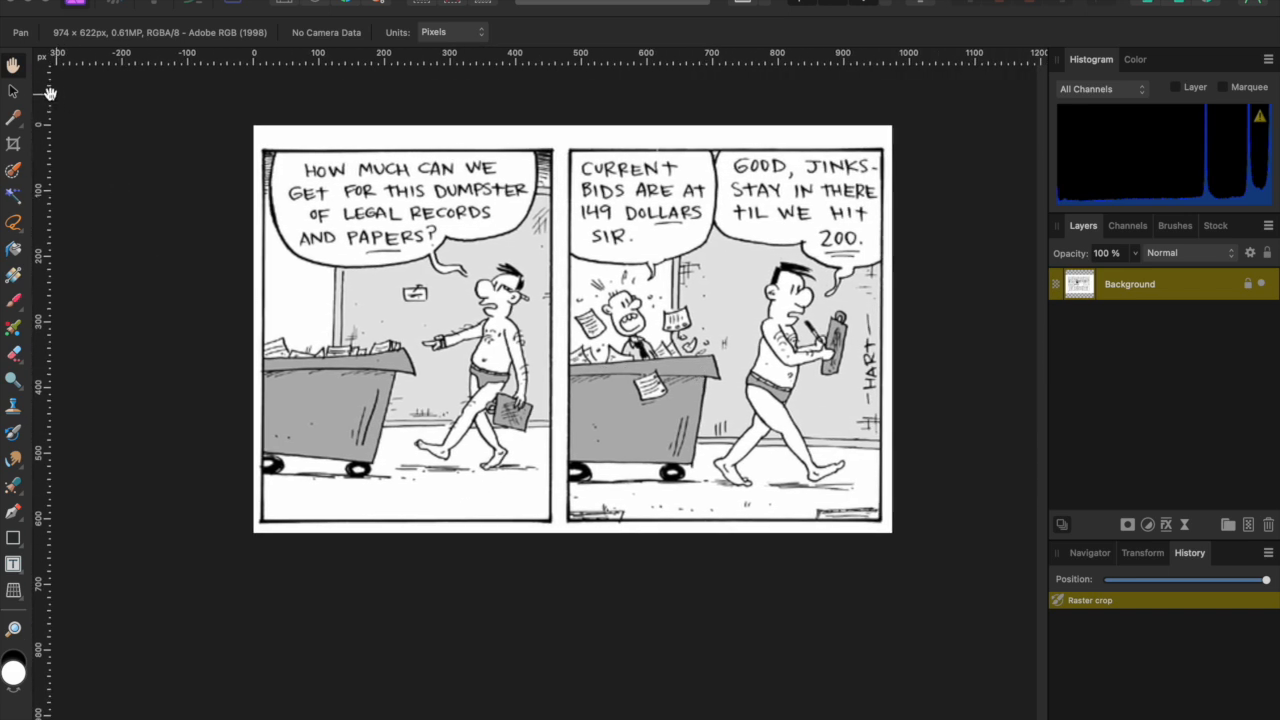
{"action": "left_click", "coordinate": [13, 92]}
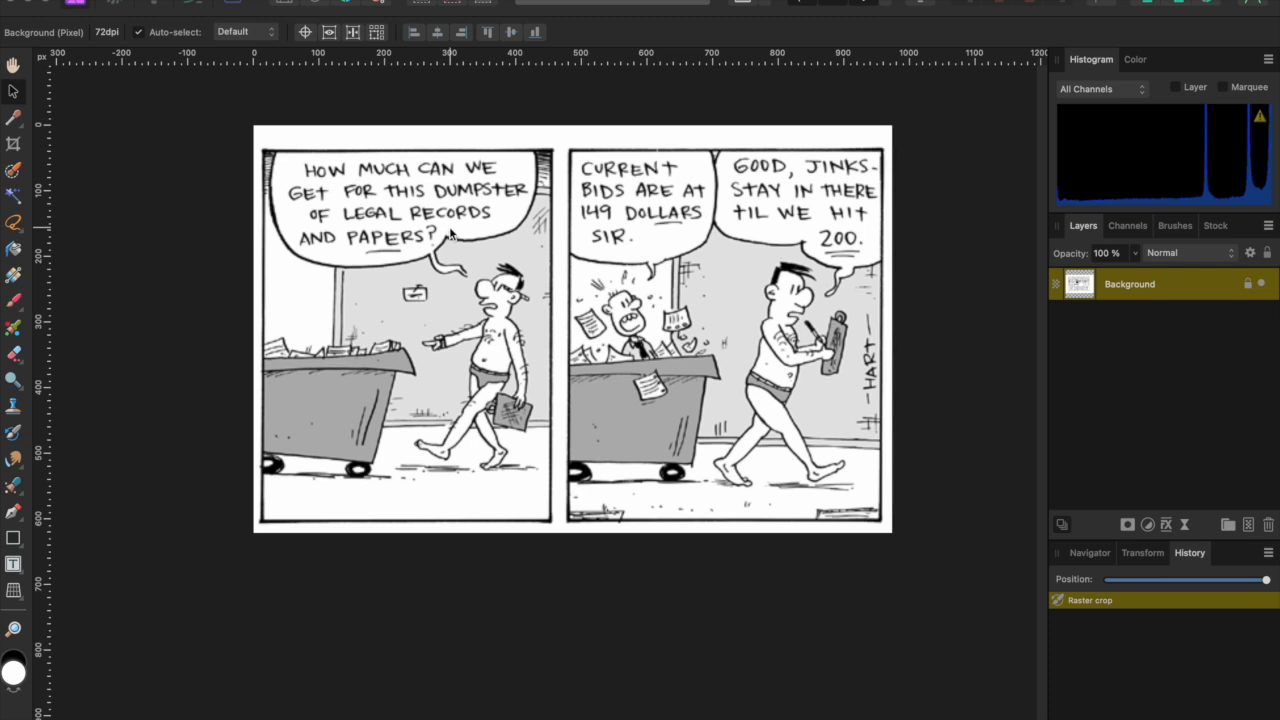
{"action": "key", "text": "l"}
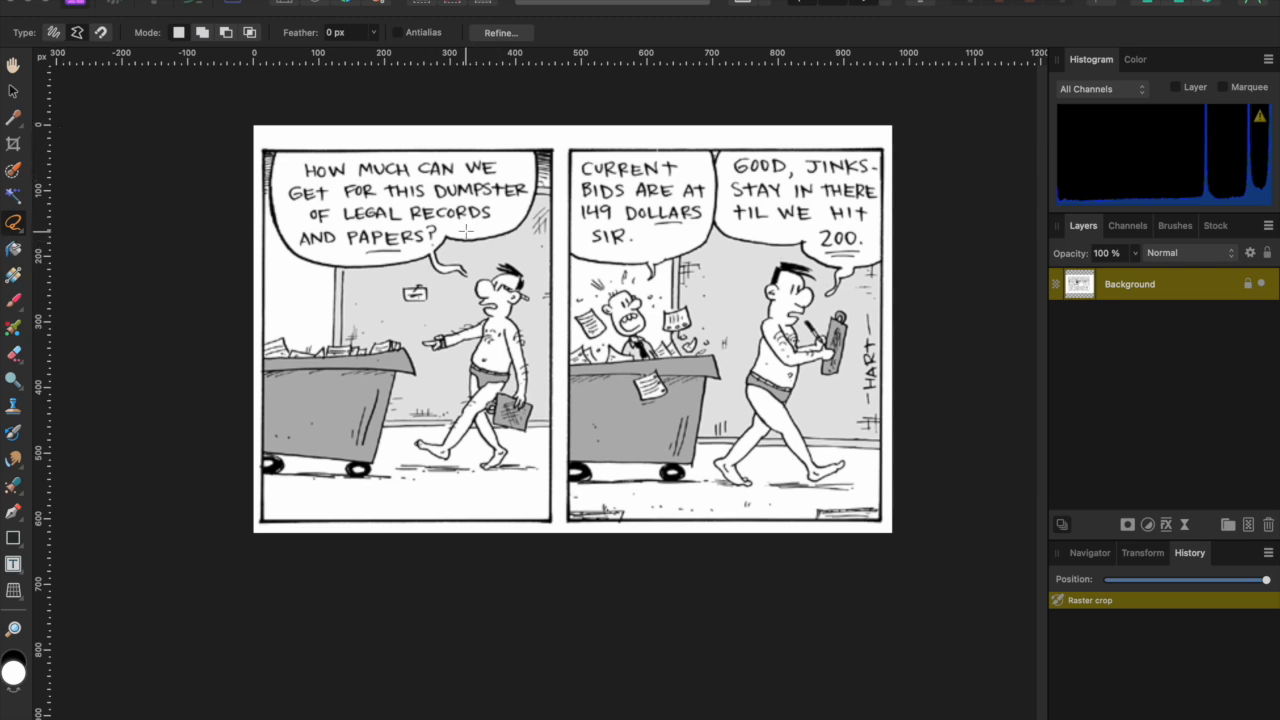
{"action": "mouse_move", "coordinate": [465, 231]}
{"action": "left_mouse_down"}
{"action": "mouse_move", "coordinate": [503, 226]}
{"action": "mouse_move", "coordinate": [528, 195]}
{"action": "mouse_move", "coordinate": [512, 158]}
{"action": "mouse_move", "coordinate": [303, 157]}
{"action": "mouse_move", "coordinate": [287, 171]}
{"action": "mouse_move", "coordinate": [293, 230]}
{"action": "mouse_move", "coordinate": [328, 256]}
{"action": "mouse_move", "coordinate": [412, 256]}
{"action": "mouse_move", "coordinate": [460, 229]}
{"action": "left_mouse_up"}
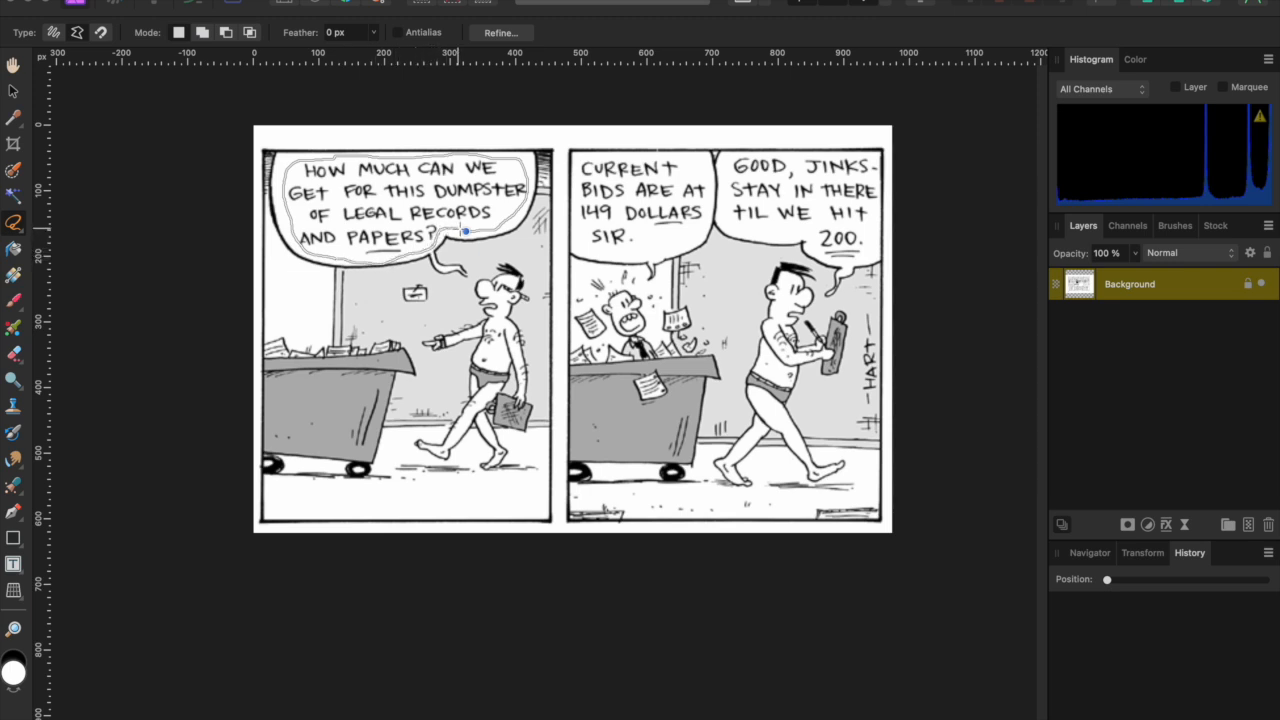
{"action": "left_click", "coordinate": [465, 231]}
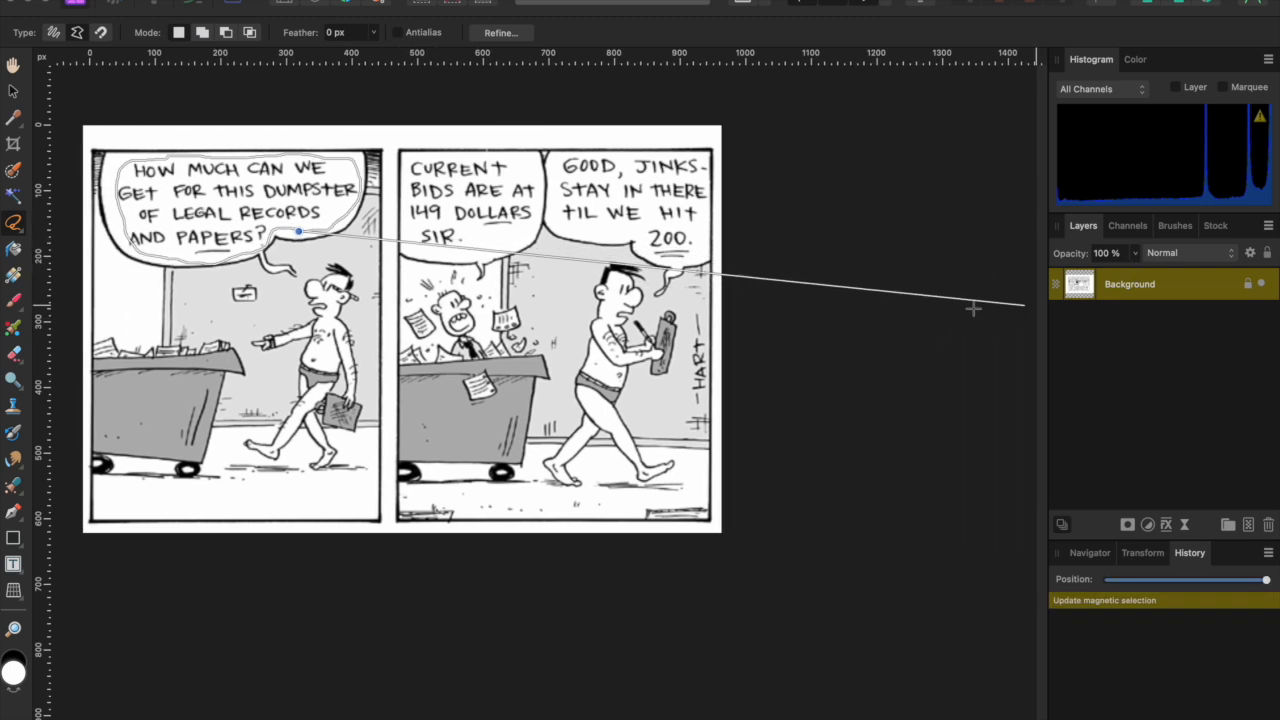
- Close the first bubble's selection and rasterize the Background layer
{"action": "left_click", "coordinate": [296, 231]}
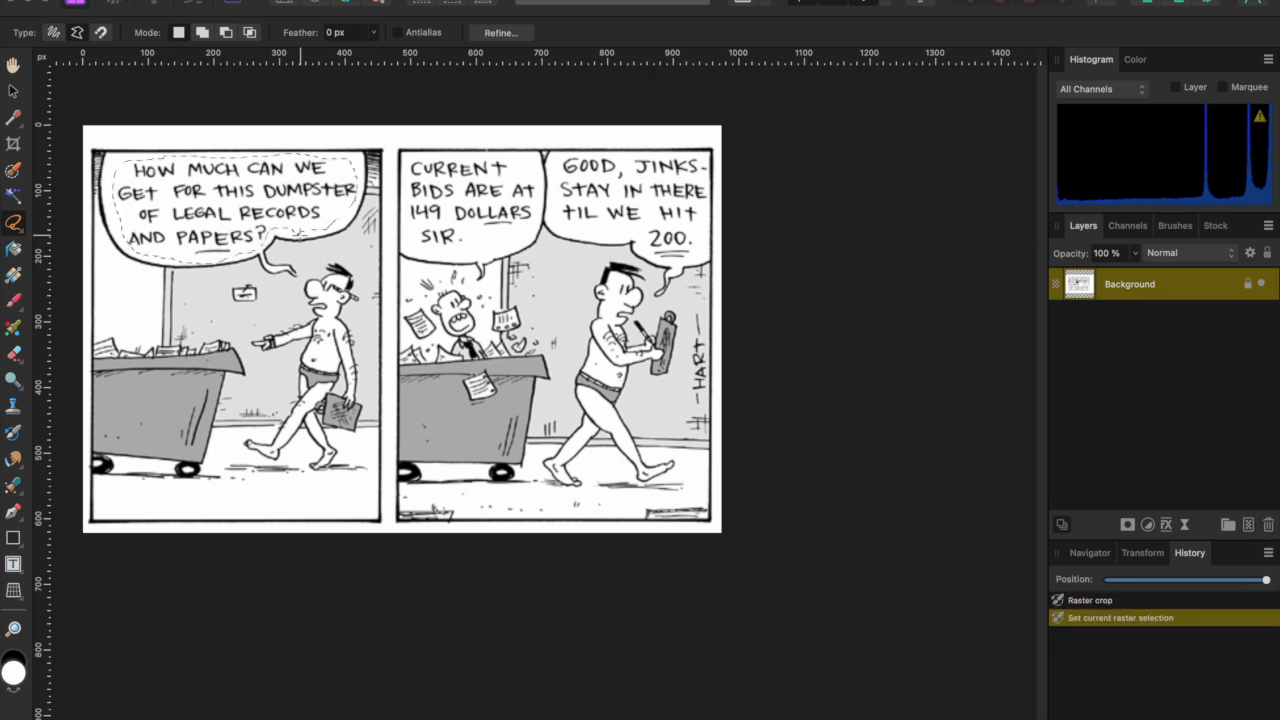
{"action": "right_click", "coordinate": [1153, 287]}
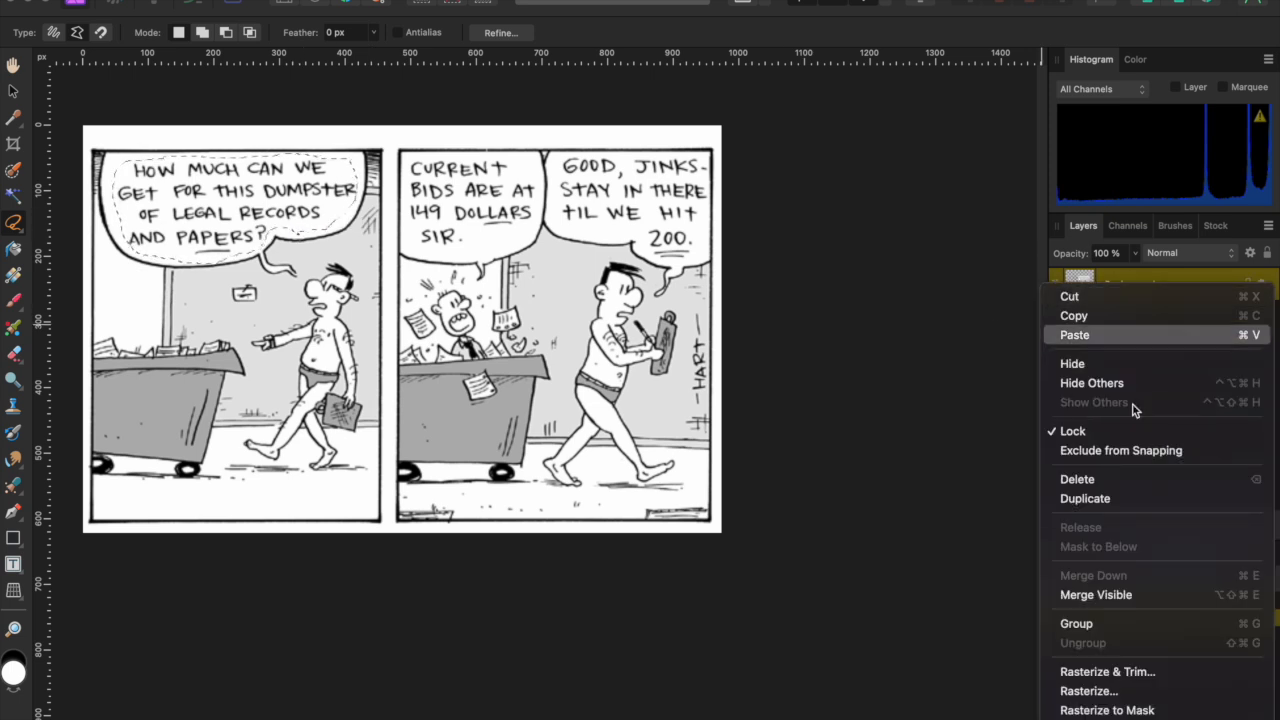
{"action": "left_click", "coordinate": [1112, 691]}
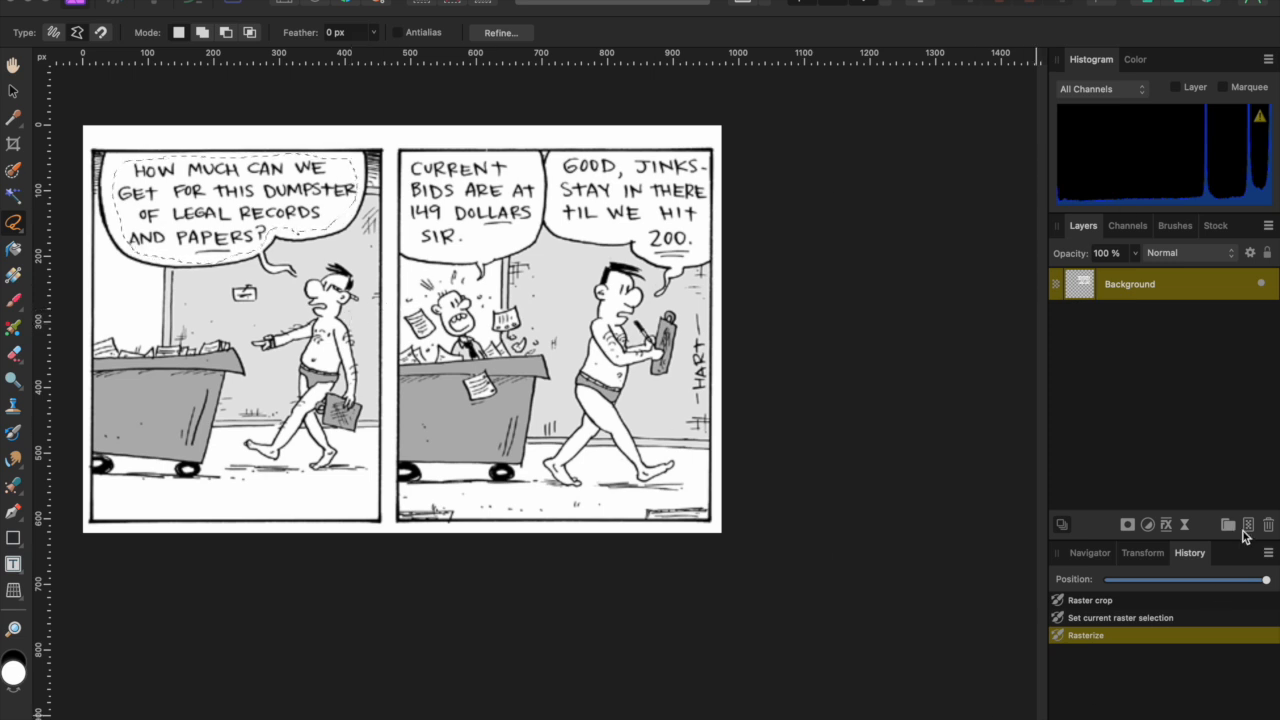
- Fill the first bubble's lettering with white on a new Pixel layer, then trace around CURRENT BIDS
{"action": "left_click", "coordinate": [1249, 525]}
{"action": "key", "text": "alt+BackSpace"}
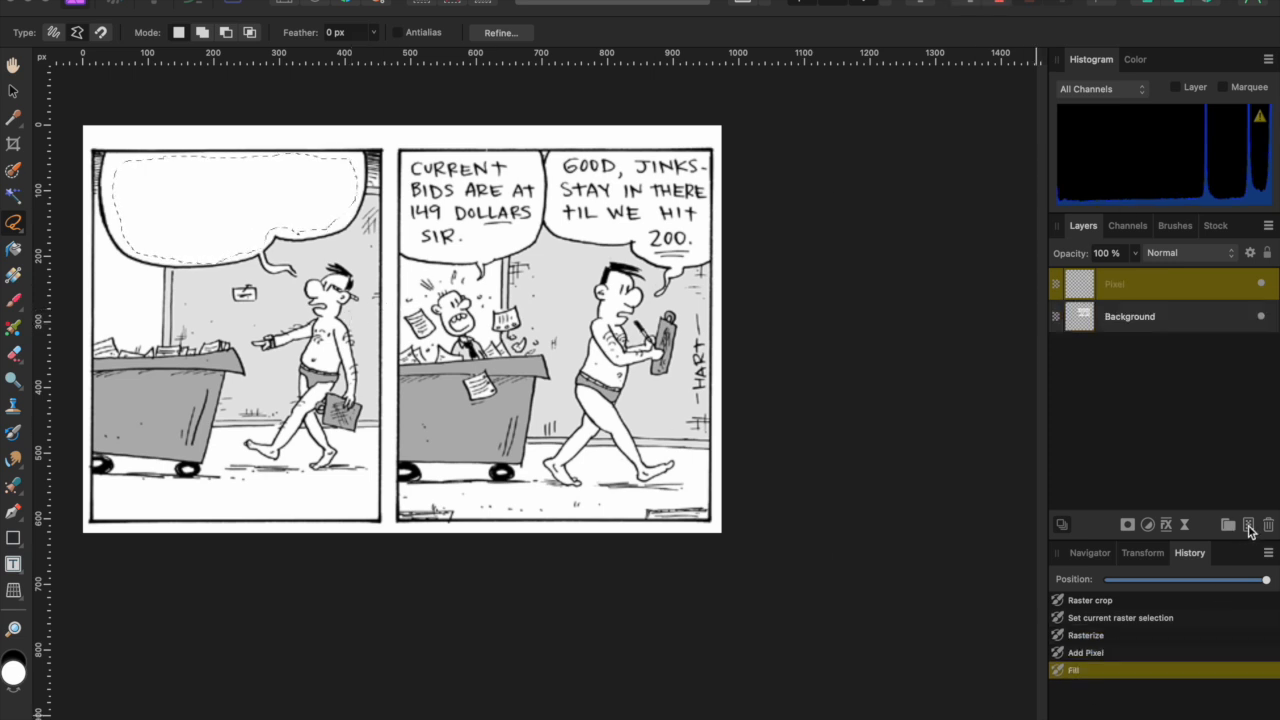
{"action": "key", "text": "super+d"}
{"action": "mouse_move", "coordinate": [487, 236]}
{"action": "left_mouse_down"}
{"action": "mouse_move", "coordinate": [532, 228]}
{"action": "mouse_move", "coordinate": [539, 188]}
{"action": "mouse_move", "coordinate": [521, 162]}
{"action": "mouse_move", "coordinate": [416, 155]}
{"action": "mouse_move", "coordinate": [406, 230]}
{"action": "mouse_move", "coordinate": [426, 250]}
{"action": "mouse_move", "coordinate": [486, 237]}
{"action": "left_mouse_up"}
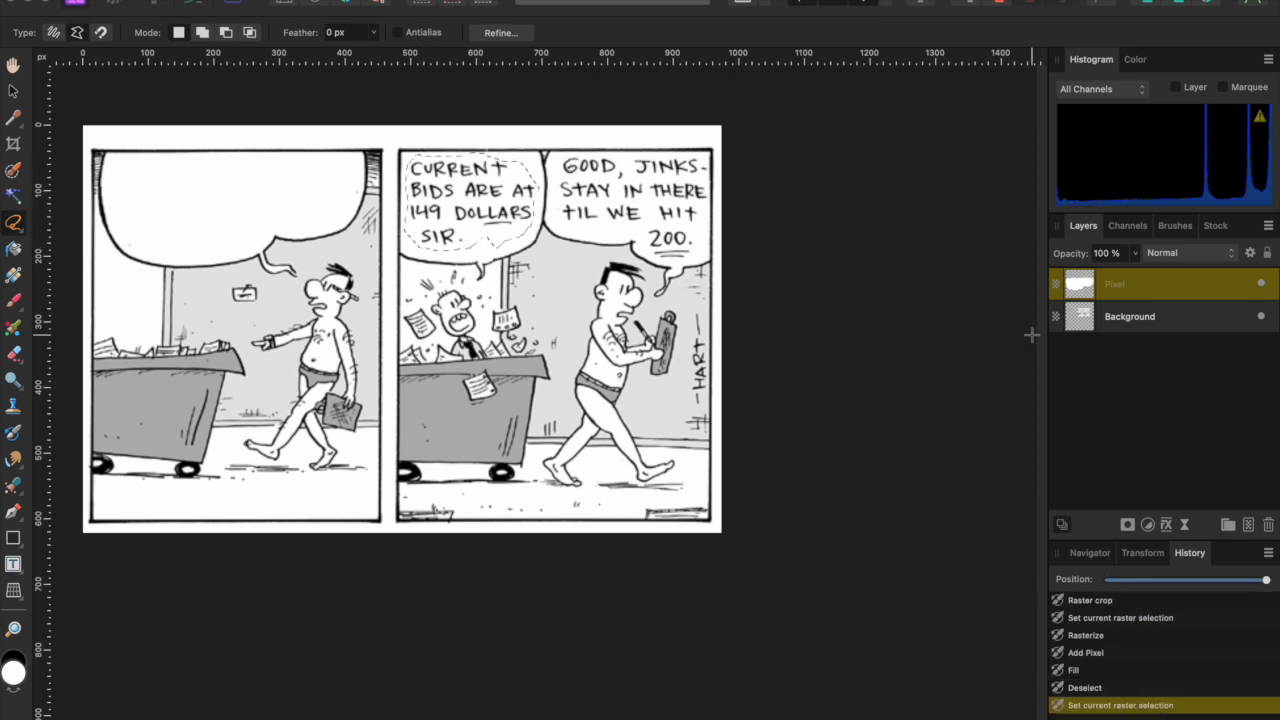
- Fill the CURRENT BIDS and GOOD, JINKS lettering with white, deselecting after each
{"action": "key", "text": "alt+BackSpace"}
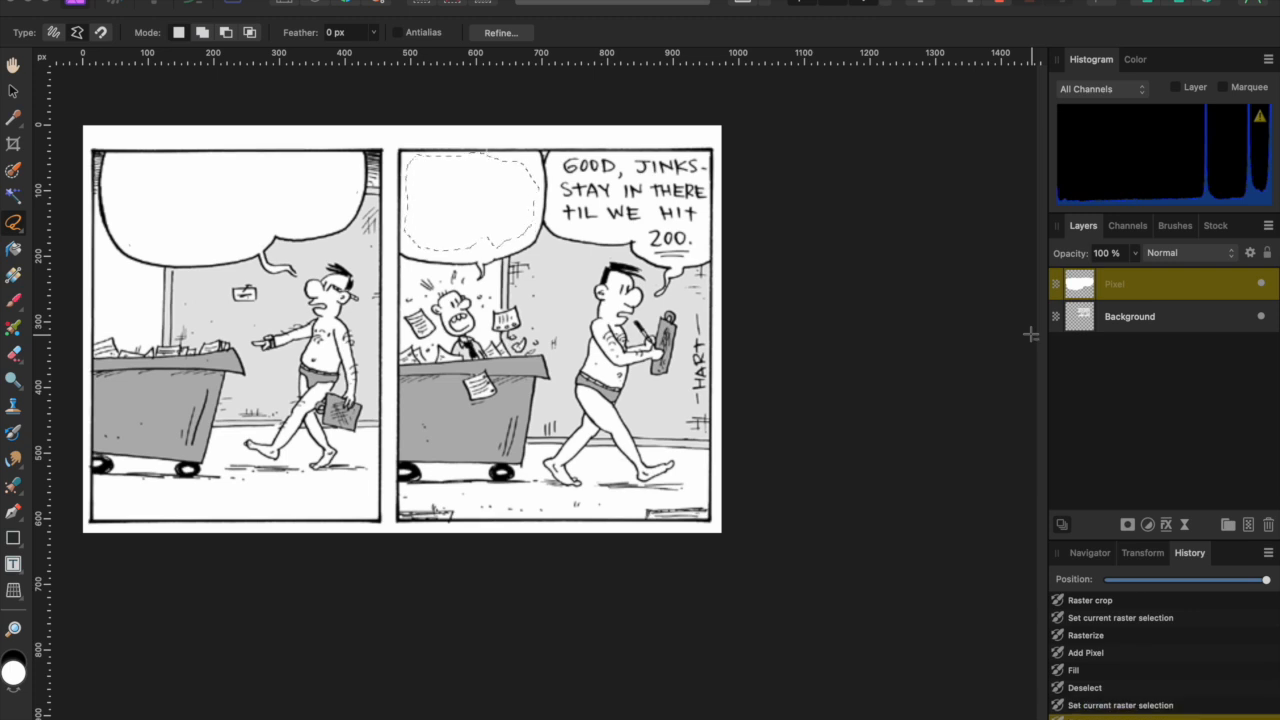
{"action": "key", "text": "super+d"}
{"action": "mouse_move", "coordinate": [562, 156]}
{"action": "left_mouse_down"}
{"action": "mouse_move", "coordinate": [561, 224]}
{"action": "mouse_move", "coordinate": [634, 230]}
{"action": "mouse_move", "coordinate": [660, 260]}
{"action": "mouse_move", "coordinate": [698, 255]}
{"action": "mouse_move", "coordinate": [707, 162]}
{"action": "mouse_move", "coordinate": [639, 156]}
{"action": "left_mouse_up"}
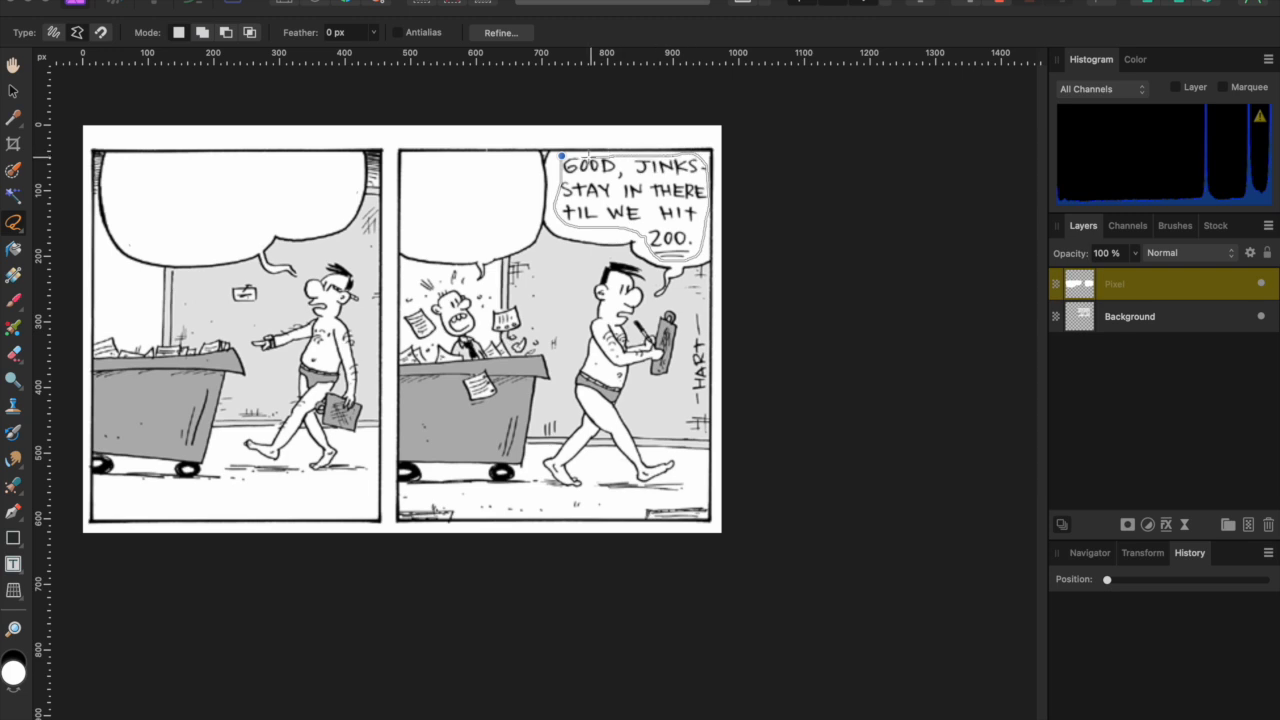
{"action": "left_click_drag", "start_coordinate": [562, 156], "coordinate": [563, 157]}
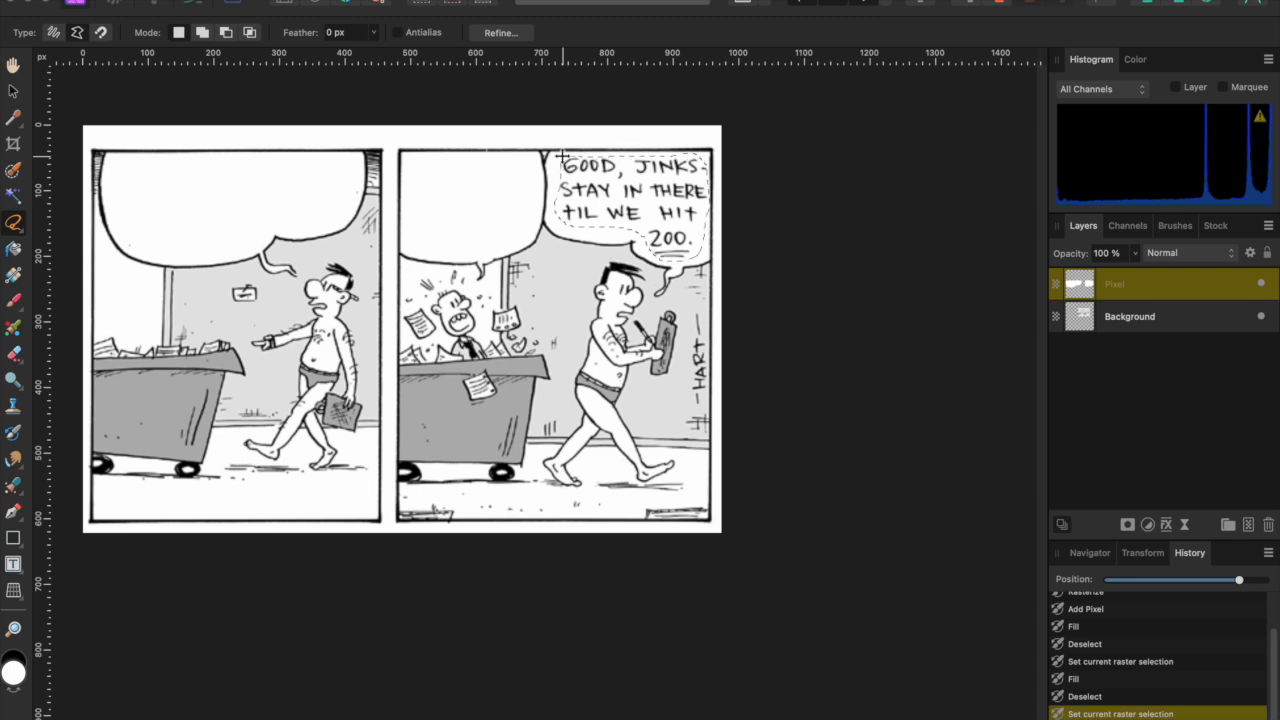
{"action": "key", "text": "alt+BackSpace"}
{"action": "key", "text": "super+d"}
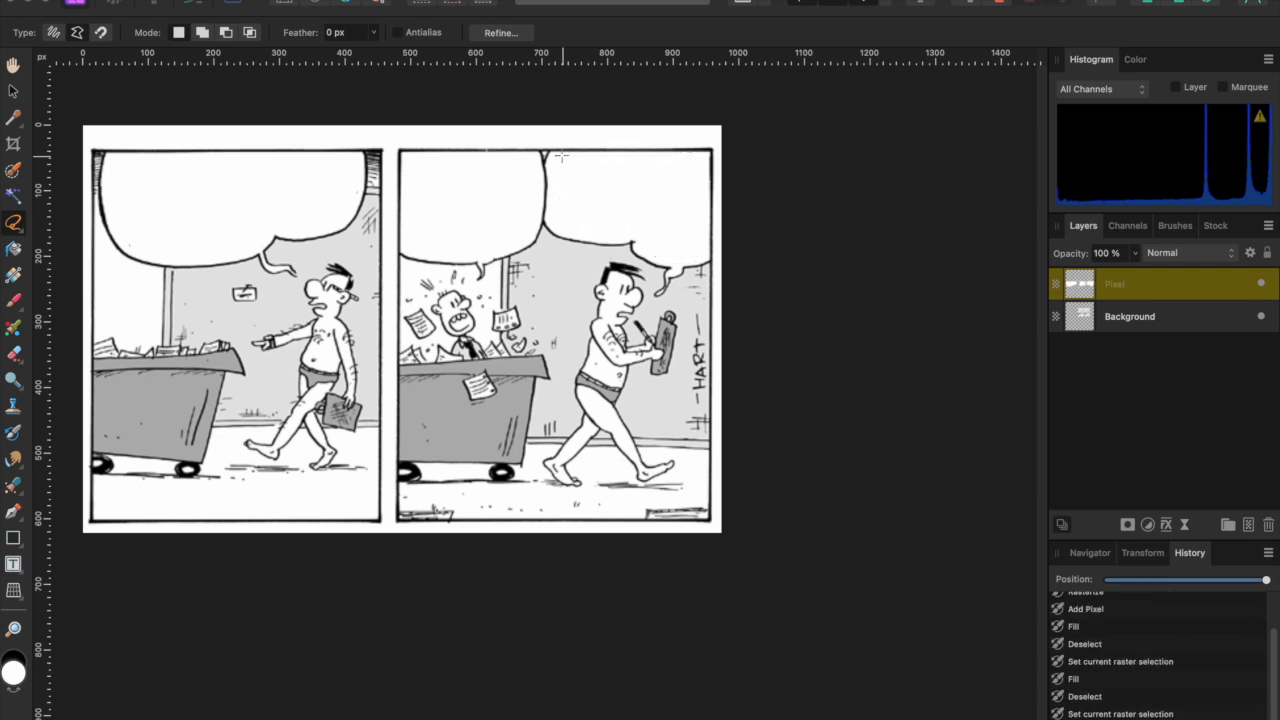
{"action": "key", "text": "t"}
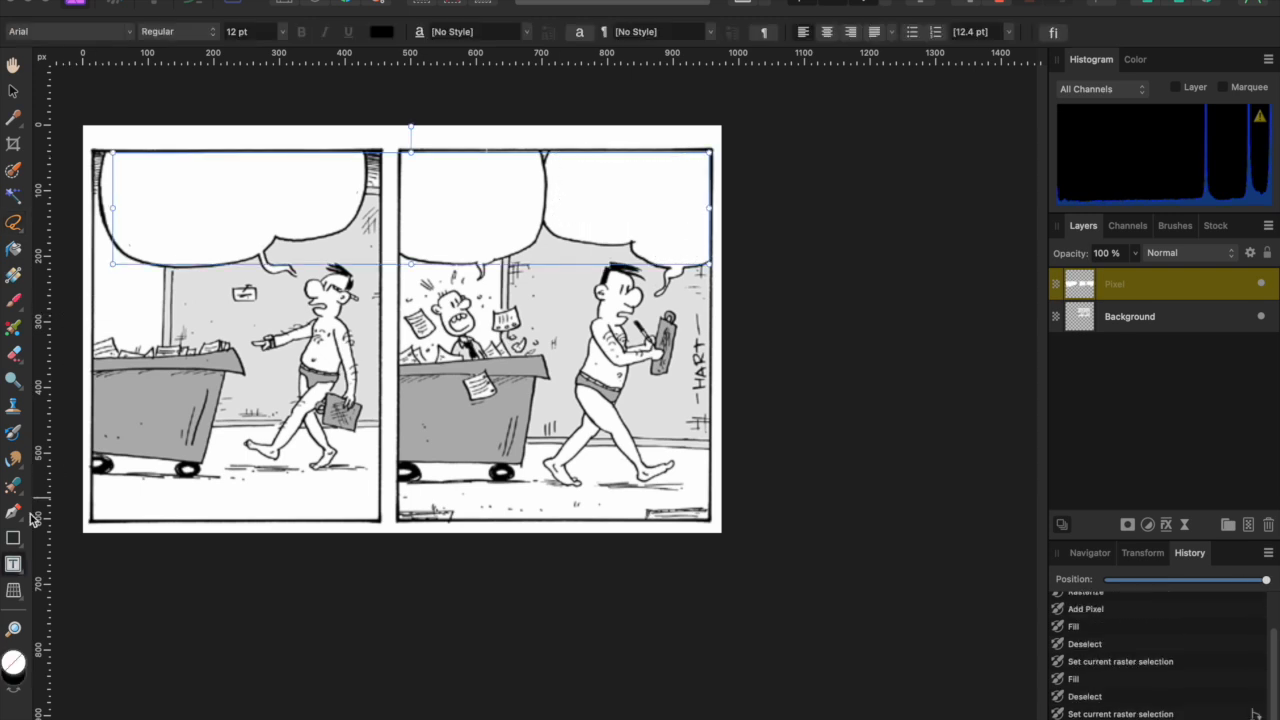
- Draw a Frame Text box over the first speech bubble on a new layer
{"action": "left_click", "coordinate": [13, 567]}
{"action": "left_click", "coordinate": [110, 564]}
{"action": "left_click", "coordinate": [1248, 525]}
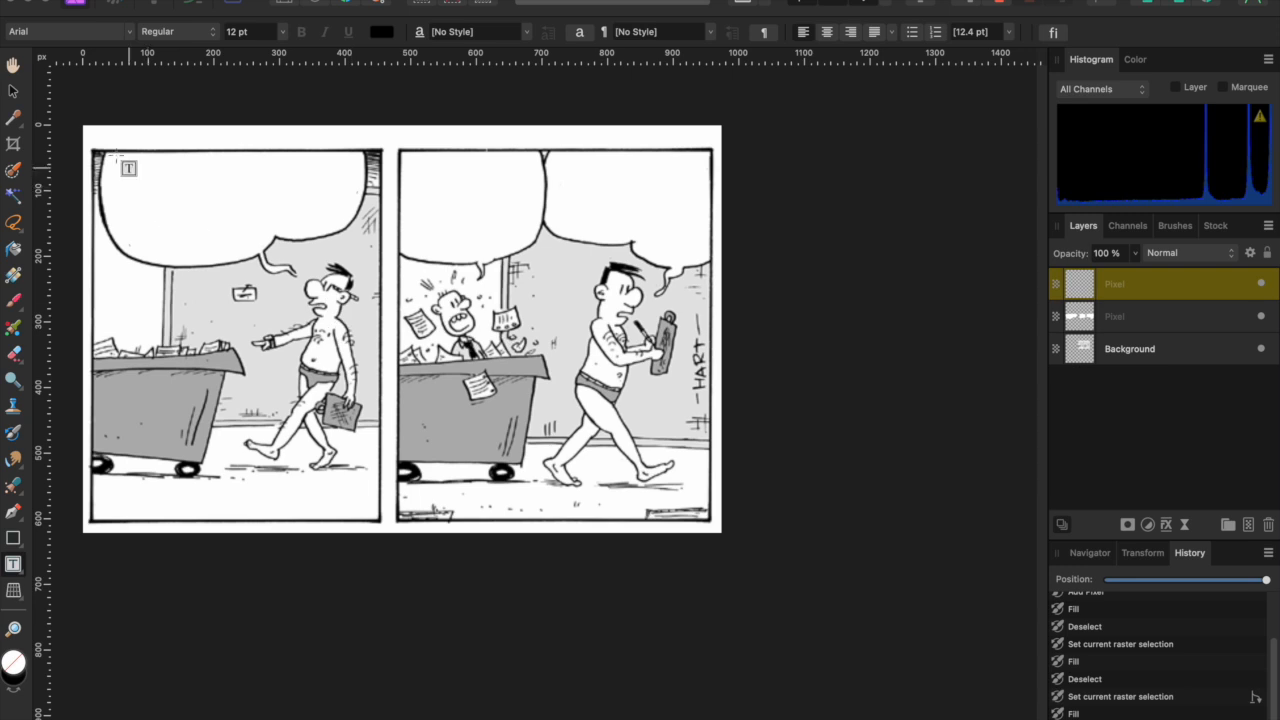
{"action": "left_click_drag", "start_coordinate": [107, 154], "coordinate": [358, 263]}
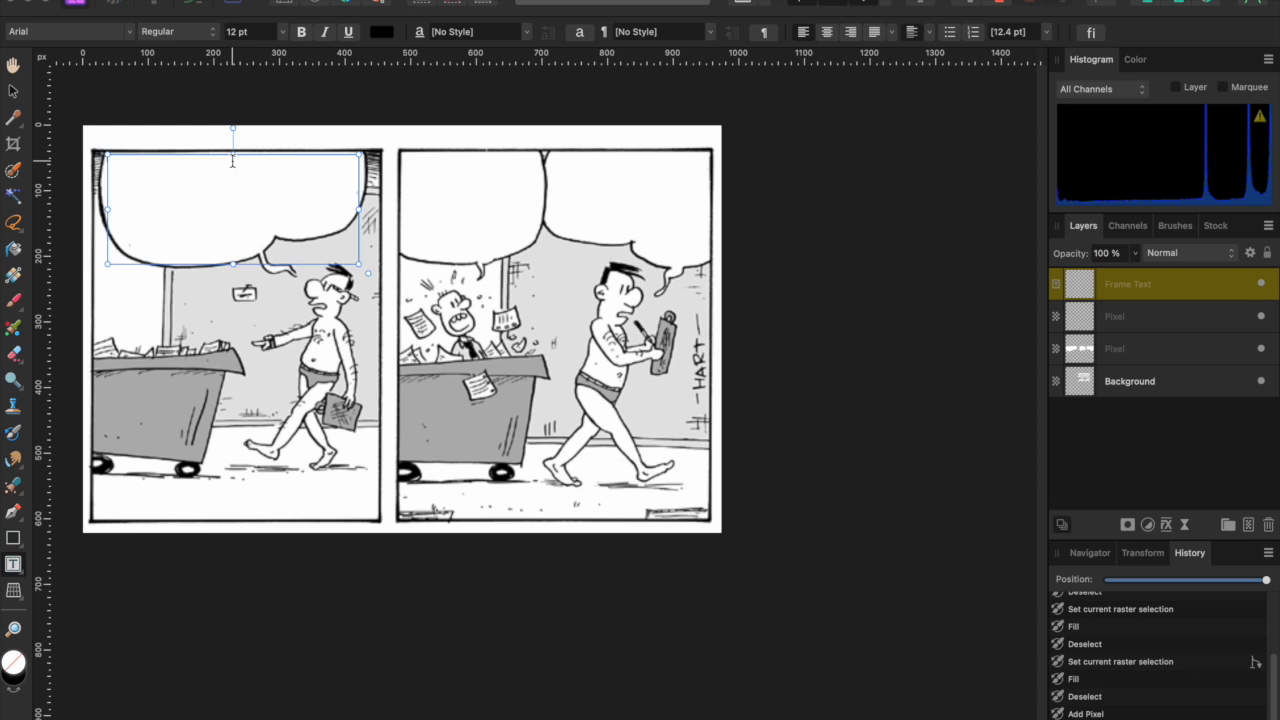
- Toggle the white fill layer off and on to reread the original lettering
{"action": "left_click", "coordinate": [1261, 349]}
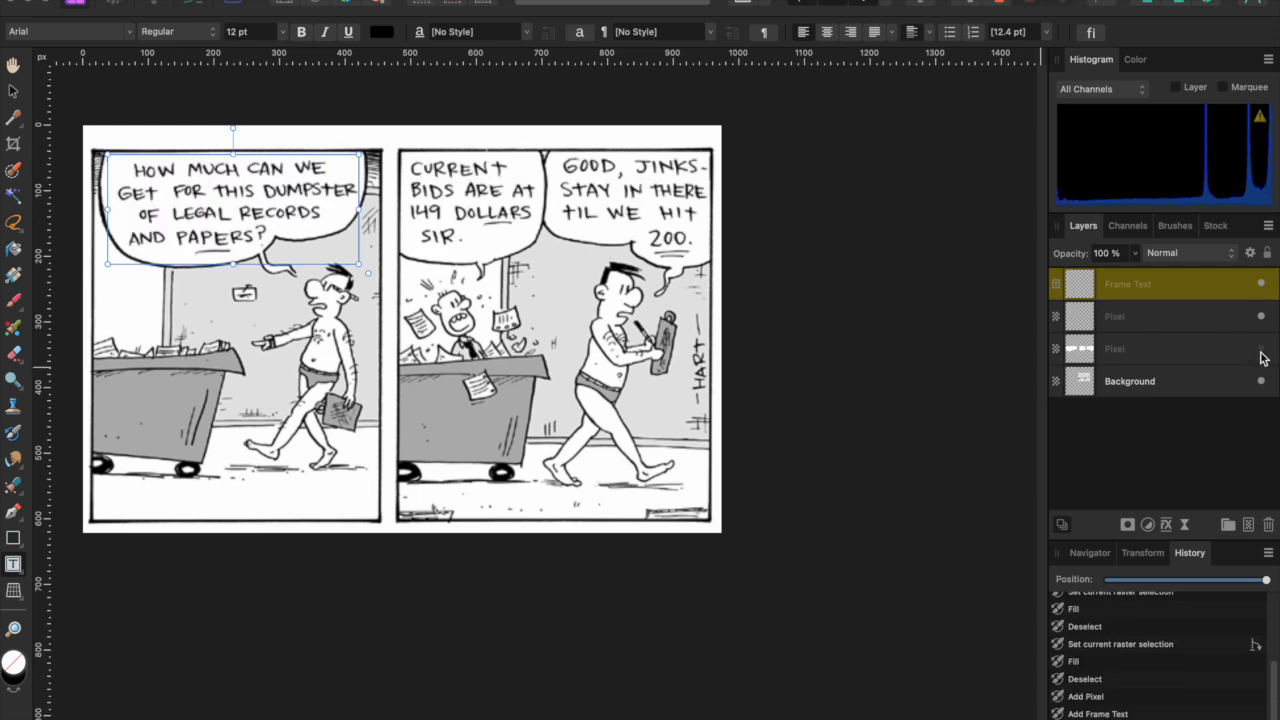
{"action": "left_click", "coordinate": [1261, 349]}
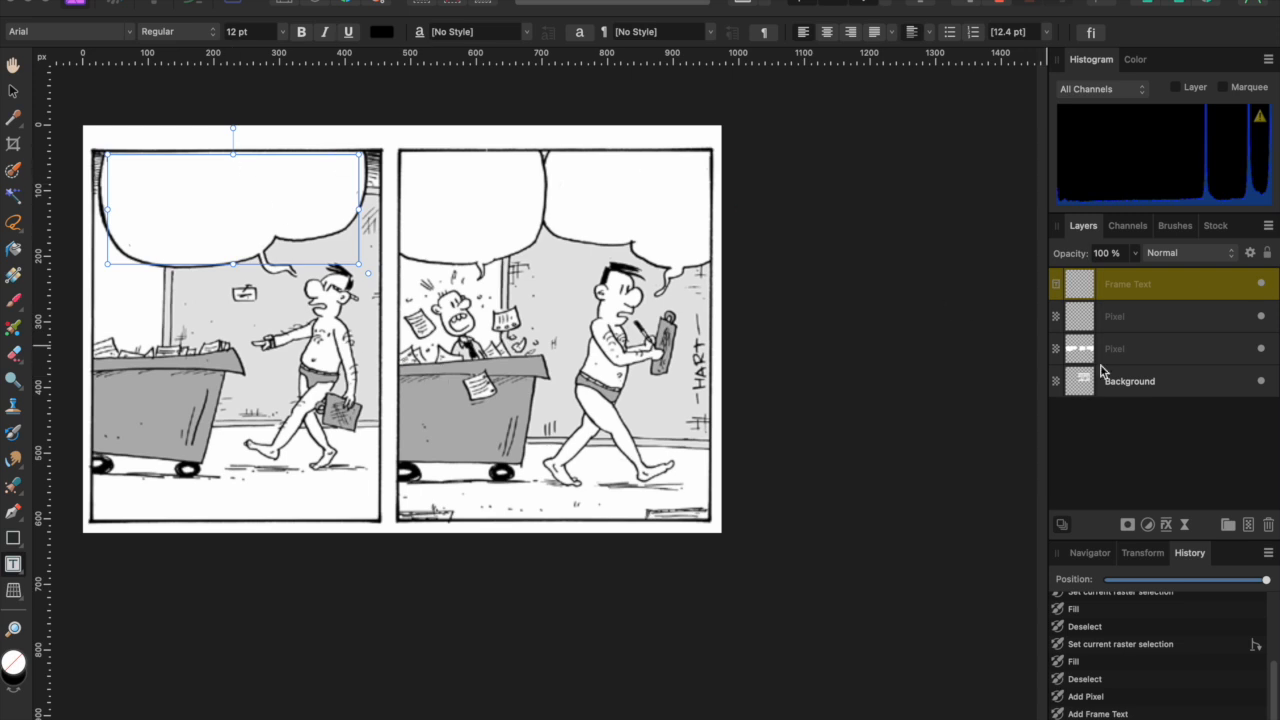
{"action": "left_click", "coordinate": [1261, 350]}
- Type 'How much can we get for this dumpster of legal records and papers?' and select it all
{"action": "left_click", "coordinate": [1261, 350]}
{"action": "left_click", "coordinate": [240, 181]}
{"action": "type", "text": "Hi"}
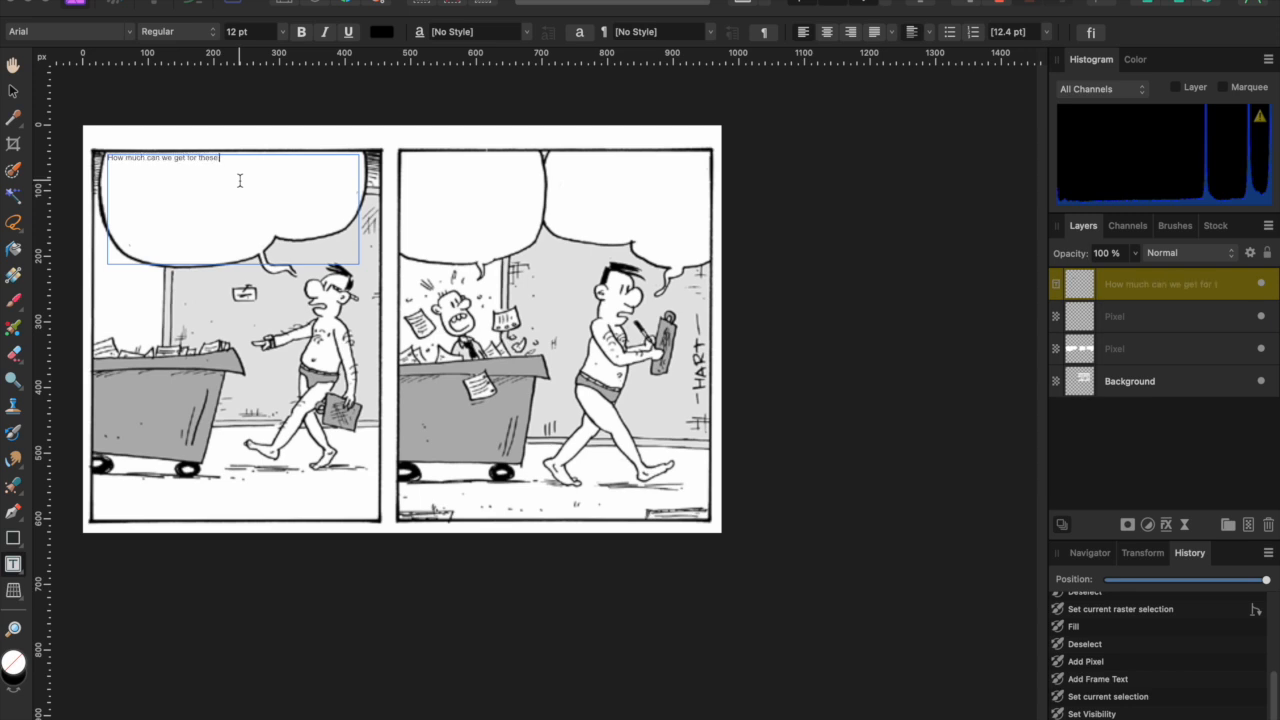
{"action": "key", "text": "BackSpace"}
{"action": "key", "text": "BackSpace"}
{"action": "key", "text": "BackSpace"}
{"action": "key", "text": "BackSpace"}
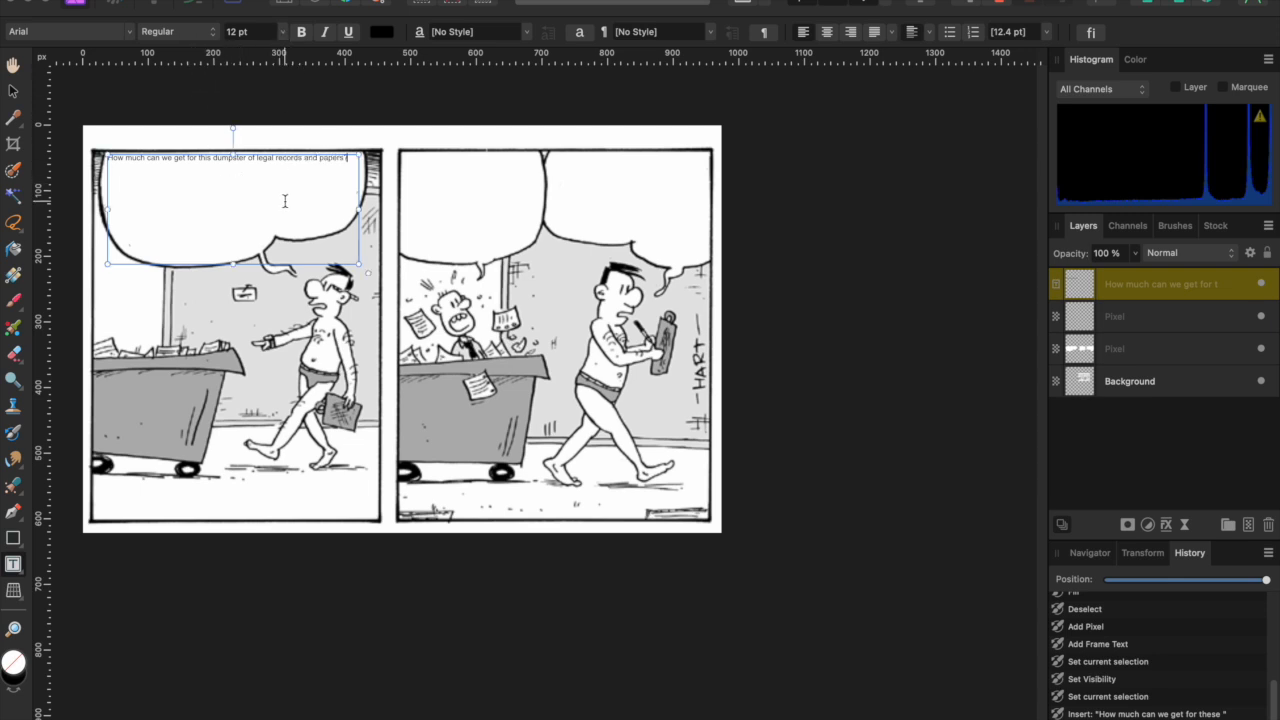
{"action": "key", "text": "ctrl+a"}
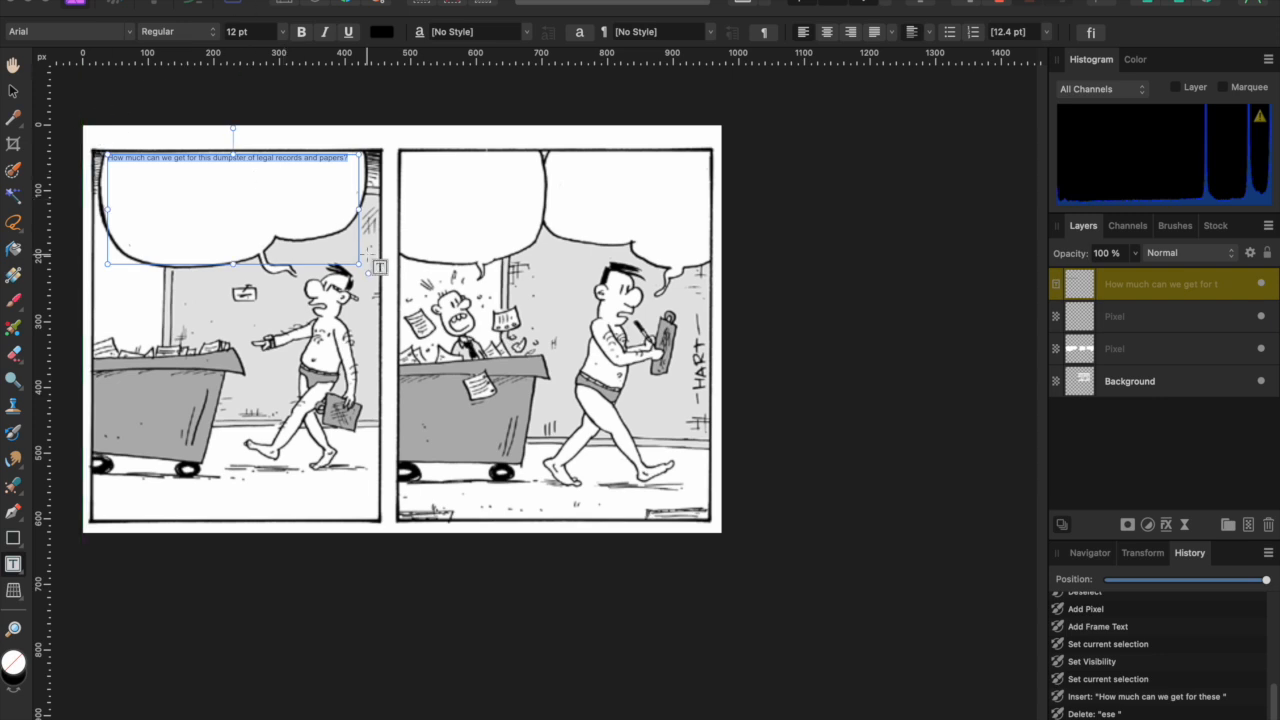
{"action": "left_click", "coordinate": [285, 35]}
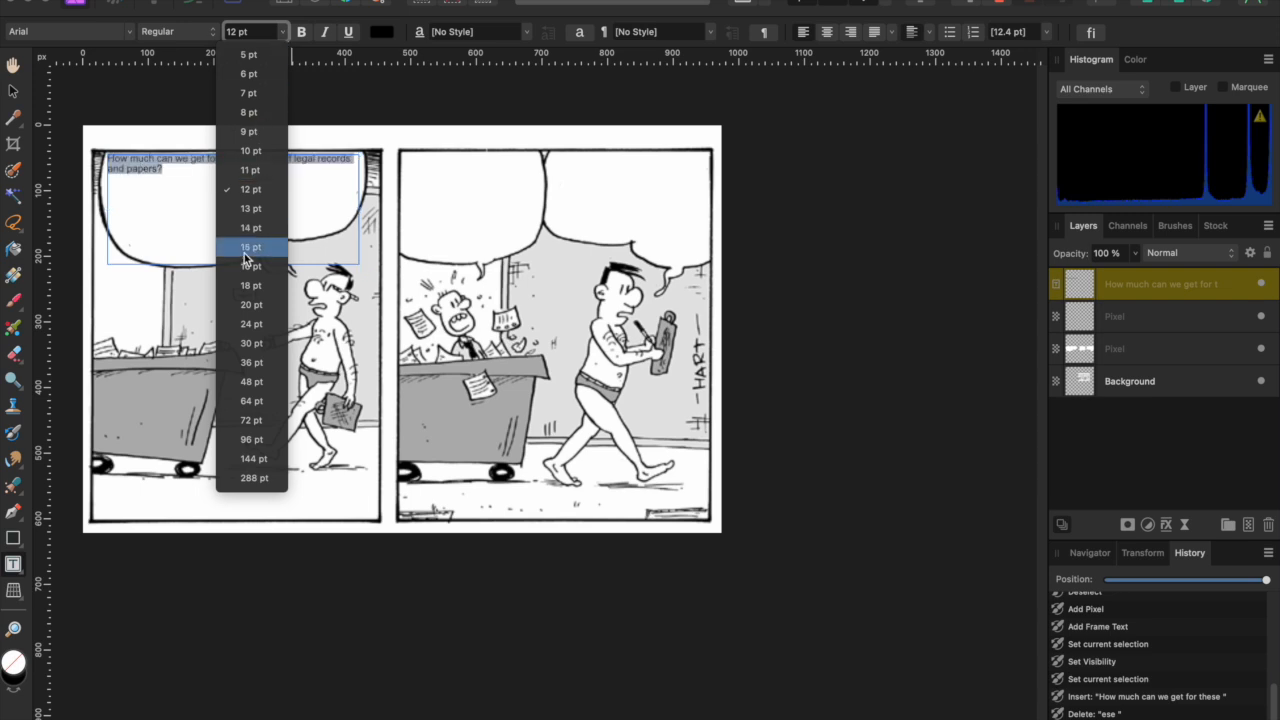
- Set the bubble text to 36 pt, trying centre alignment before returning to left
{"action": "left_click", "coordinate": [249, 364]}
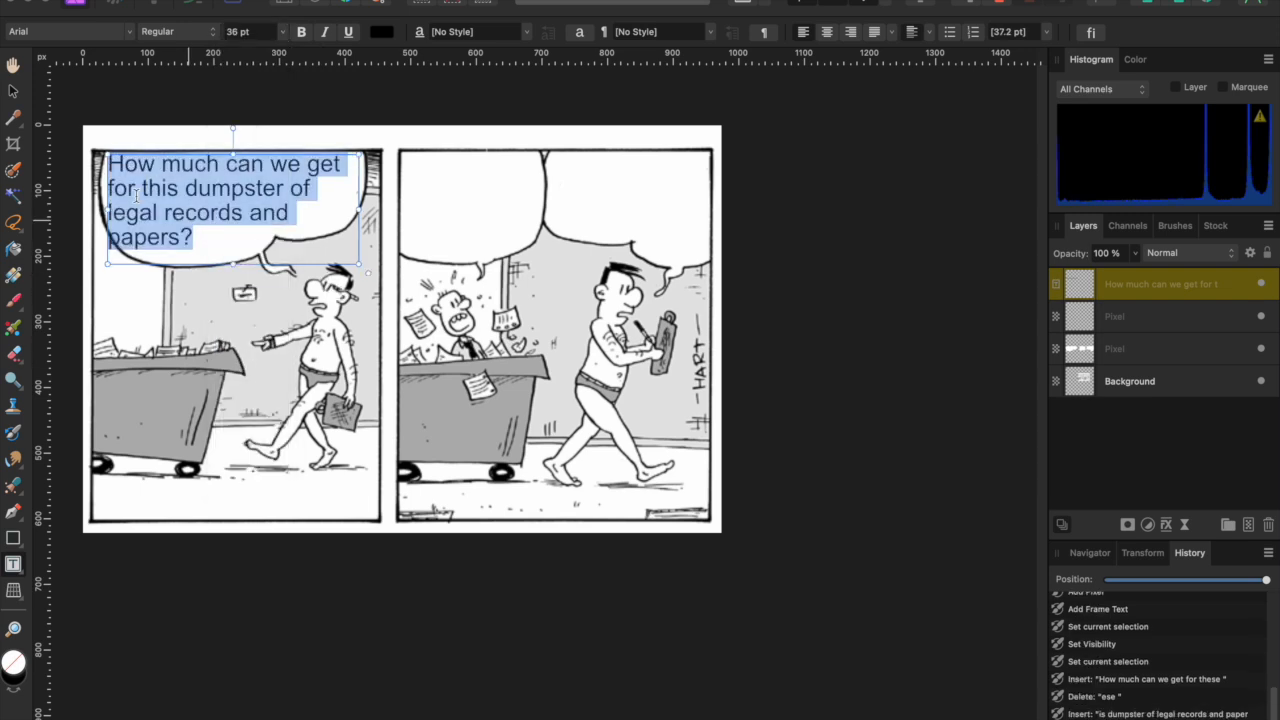
{"action": "left_click", "coordinate": [830, 36]}
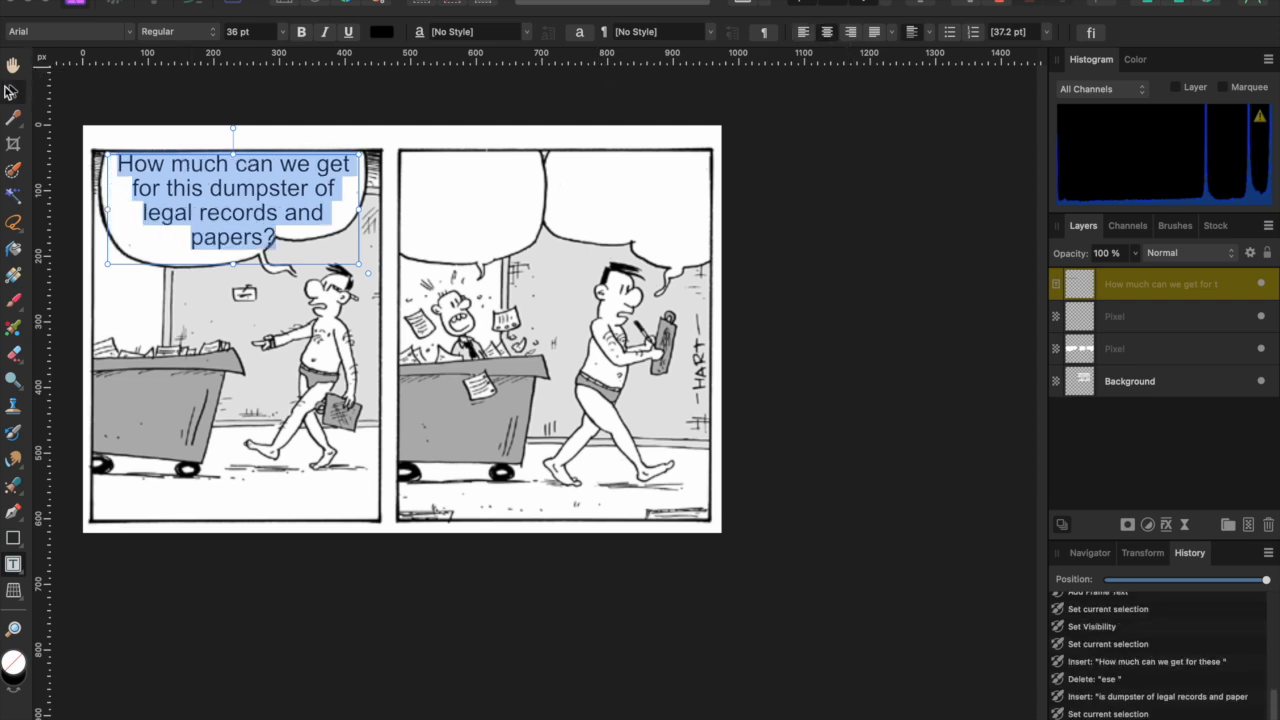
{"action": "left_click", "coordinate": [12, 90]}
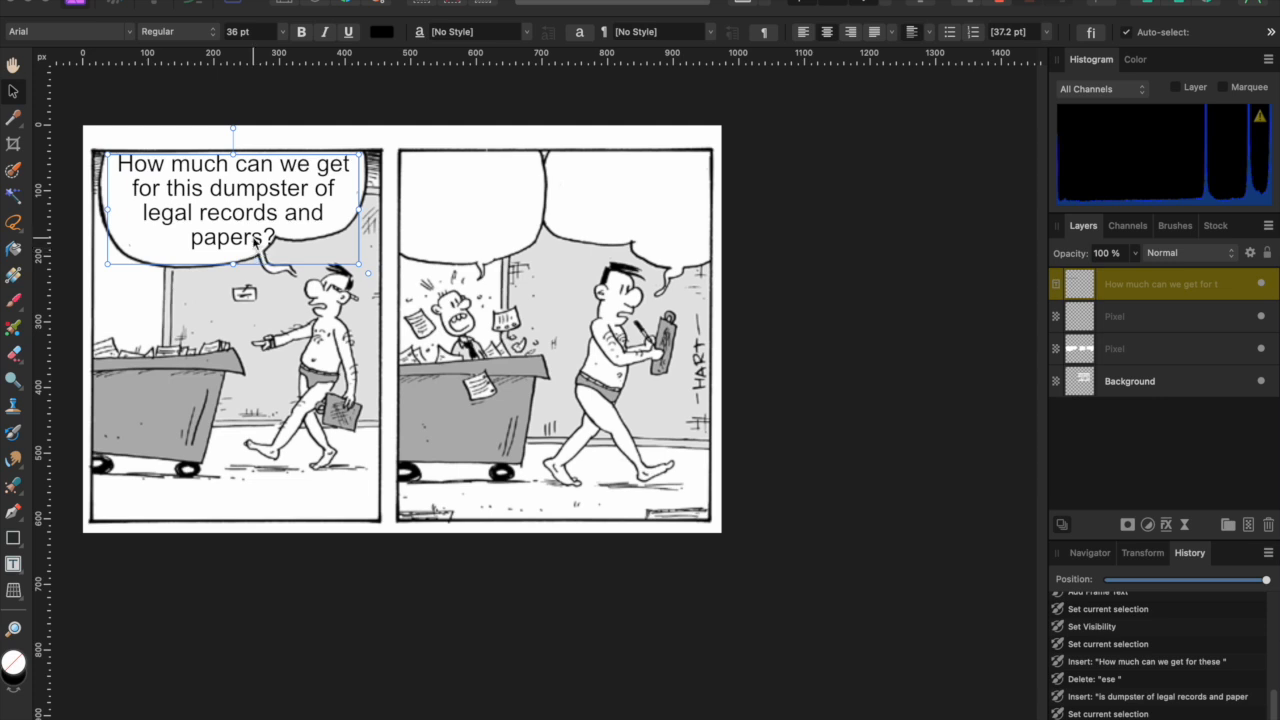
{"action": "double_click", "coordinate": [254, 238]}
{"action": "key", "text": "Return"}
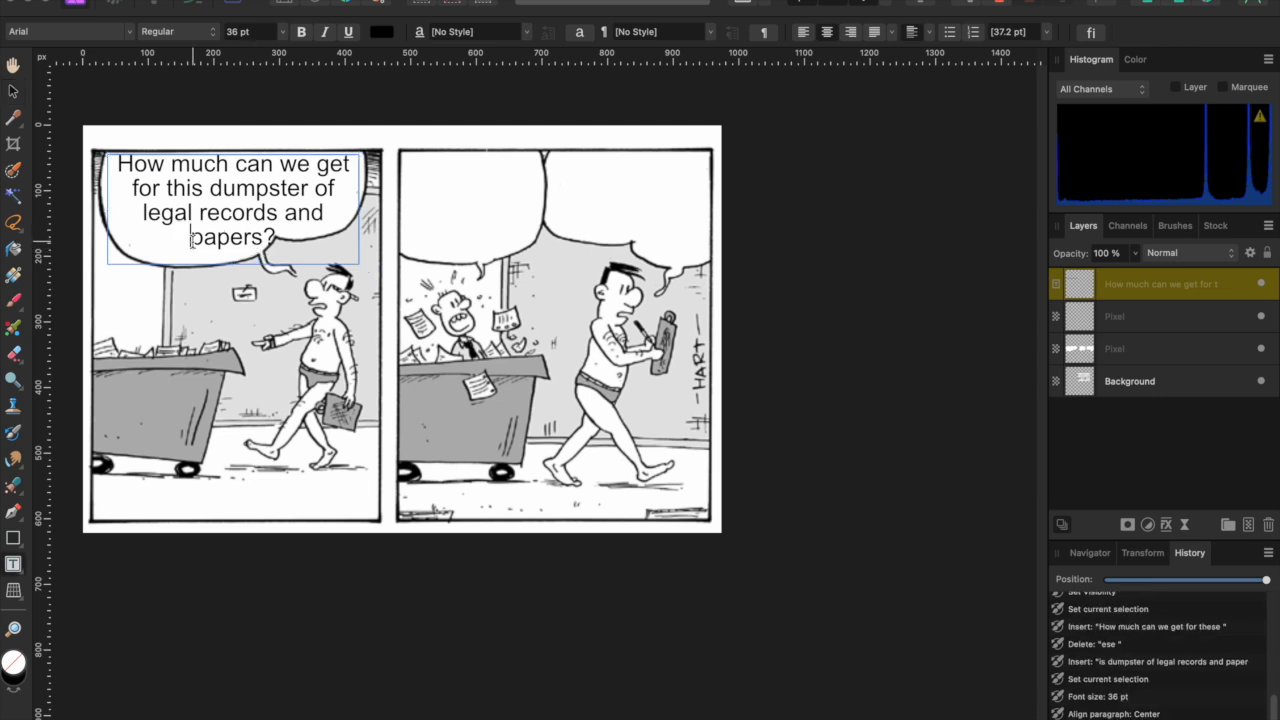
{"action": "left_click", "coordinate": [803, 32]}
- Break and indent the bubble text into four lines following the bubble's rounded shape
{"action": "left_click", "coordinate": [112, 212]}
{"action": "key", "text": "Return"}
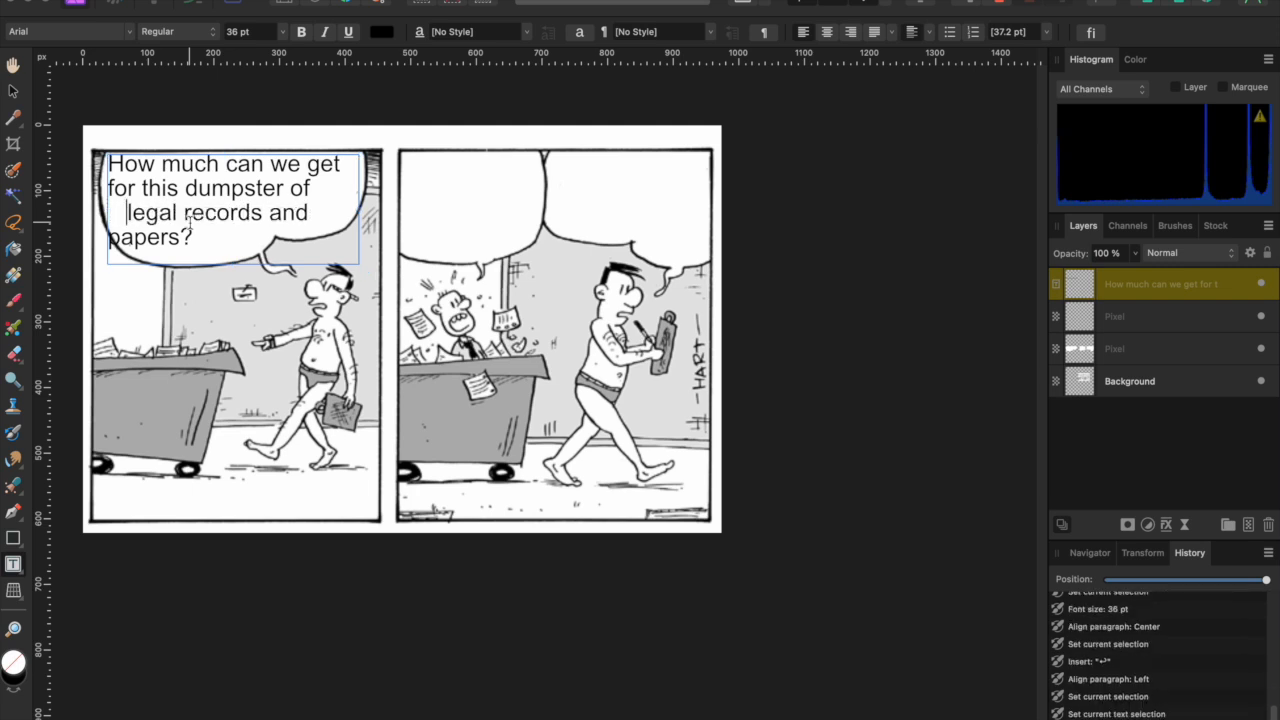
{"action": "key", "text": "Down"}
{"action": "key", "text": "Left"}
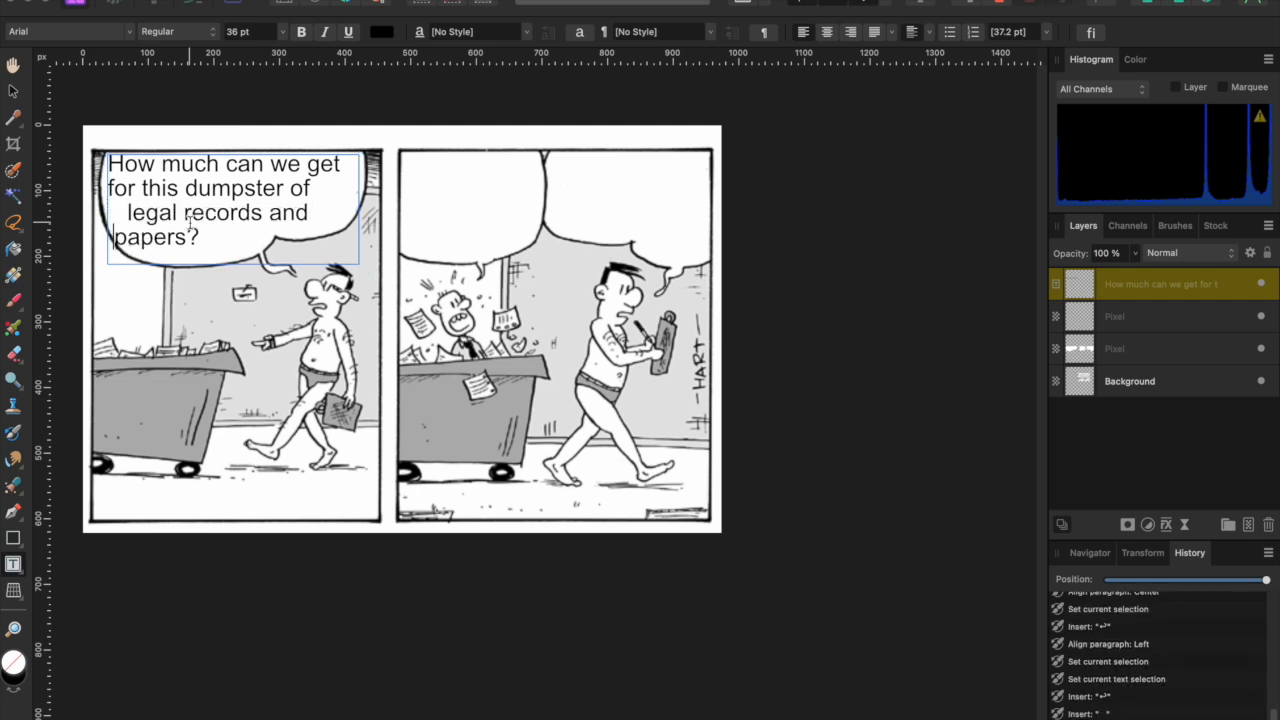
{"action": "key", "text": "Up"}
{"action": "key", "text": "Up"}
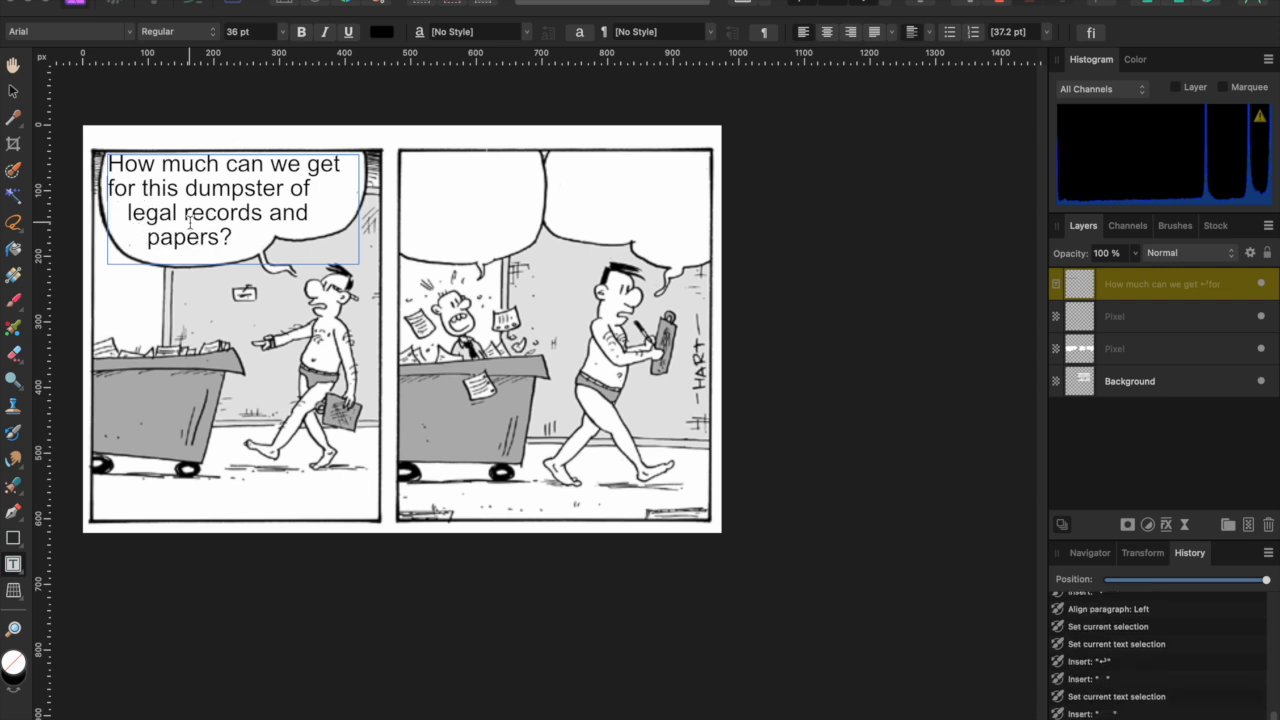
{"action": "key", "text": "BackSpace"}
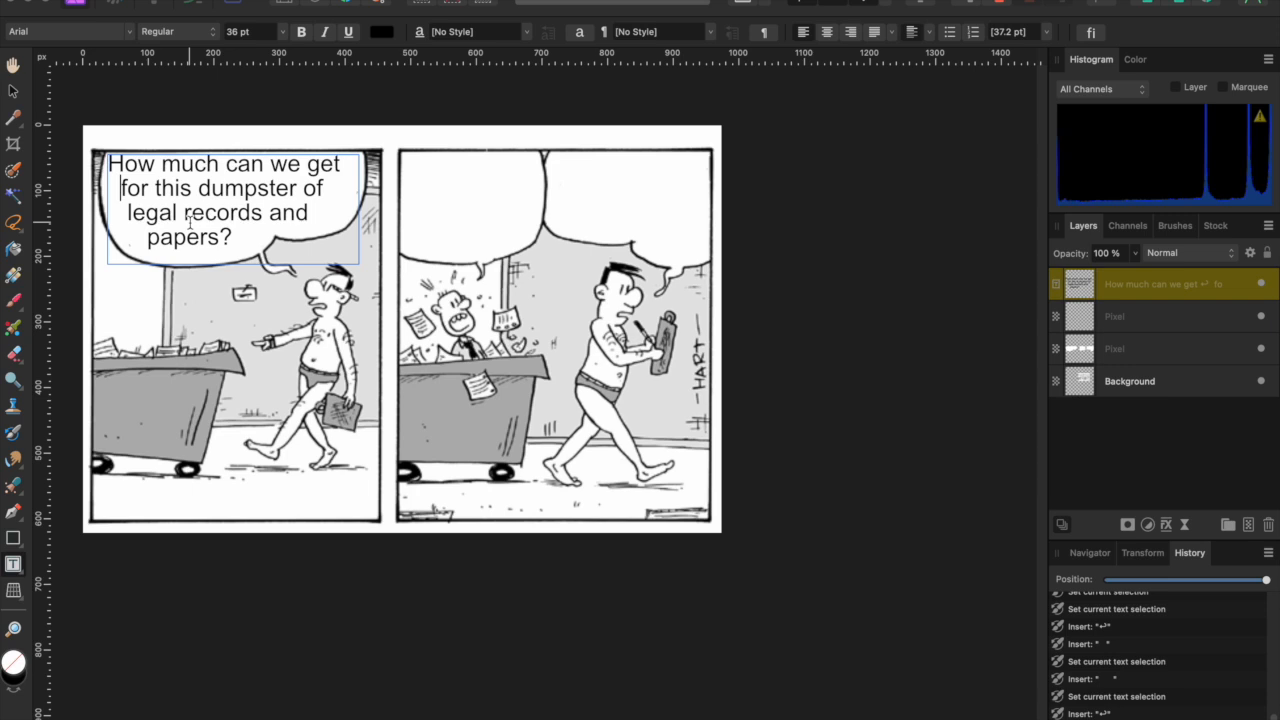
{"action": "left_click", "coordinate": [13, 91]}
{"action": "left_click", "coordinate": [246, 382]}
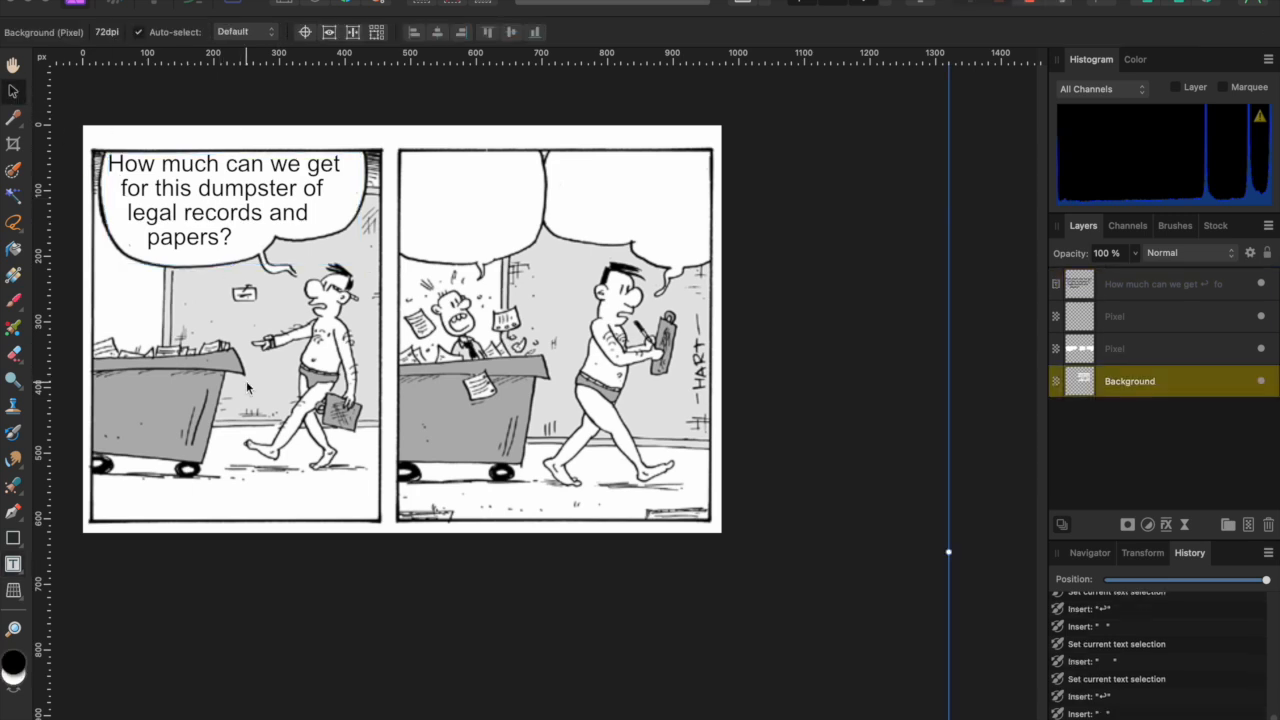
- Nudge the first bubble's text frame a few pixels to the right
{"action": "left_click_drag", "start_coordinate": [220, 192], "coordinate": [225, 196]}
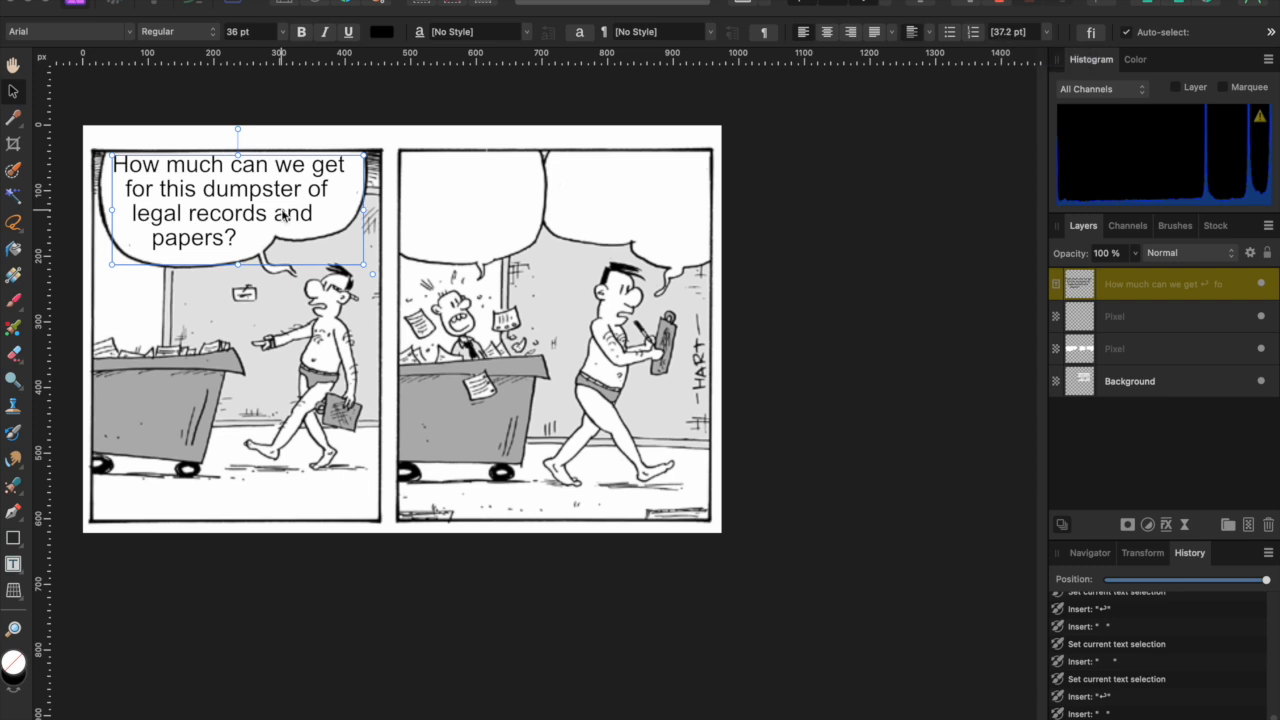
- Duplicate the bubble text layer as a hidden backup and try 48 then 40 pt leading
{"action": "right_click", "coordinate": [1136, 284]}
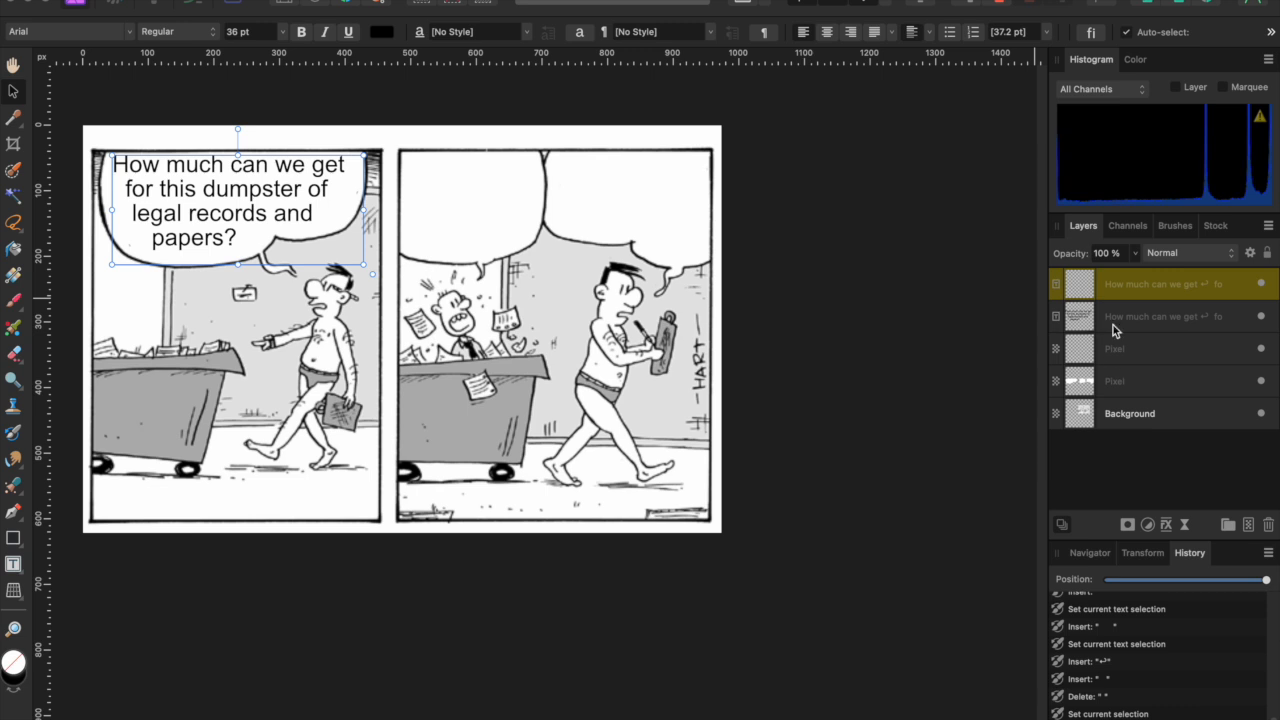
{"action": "left_click", "coordinate": [1261, 316]}
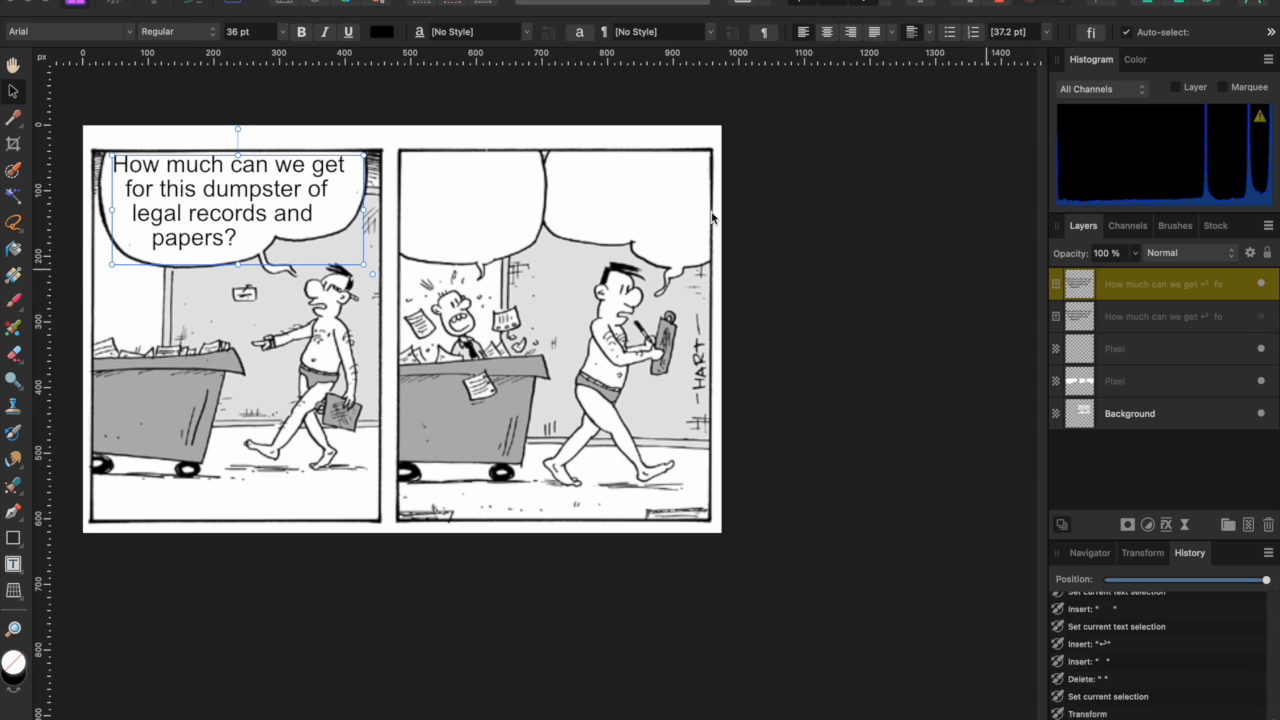
{"action": "left_click", "coordinate": [1047, 32]}
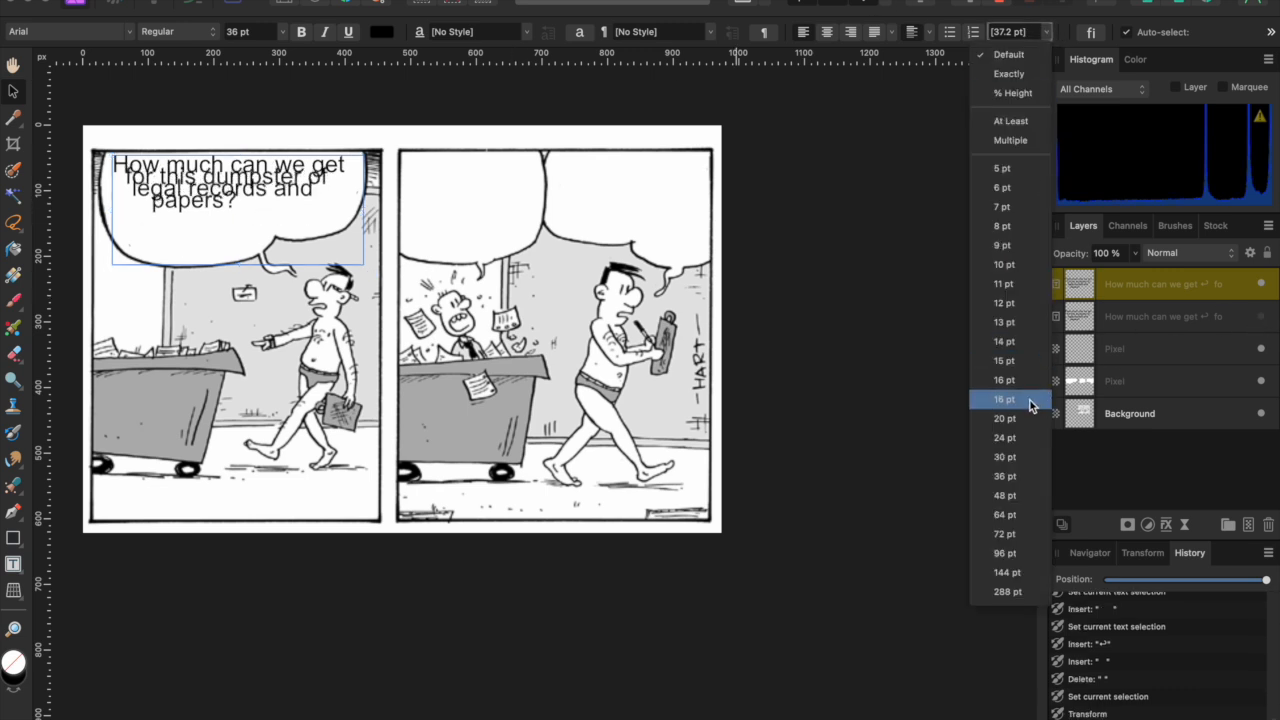
{"action": "left_click", "coordinate": [1017, 495]}
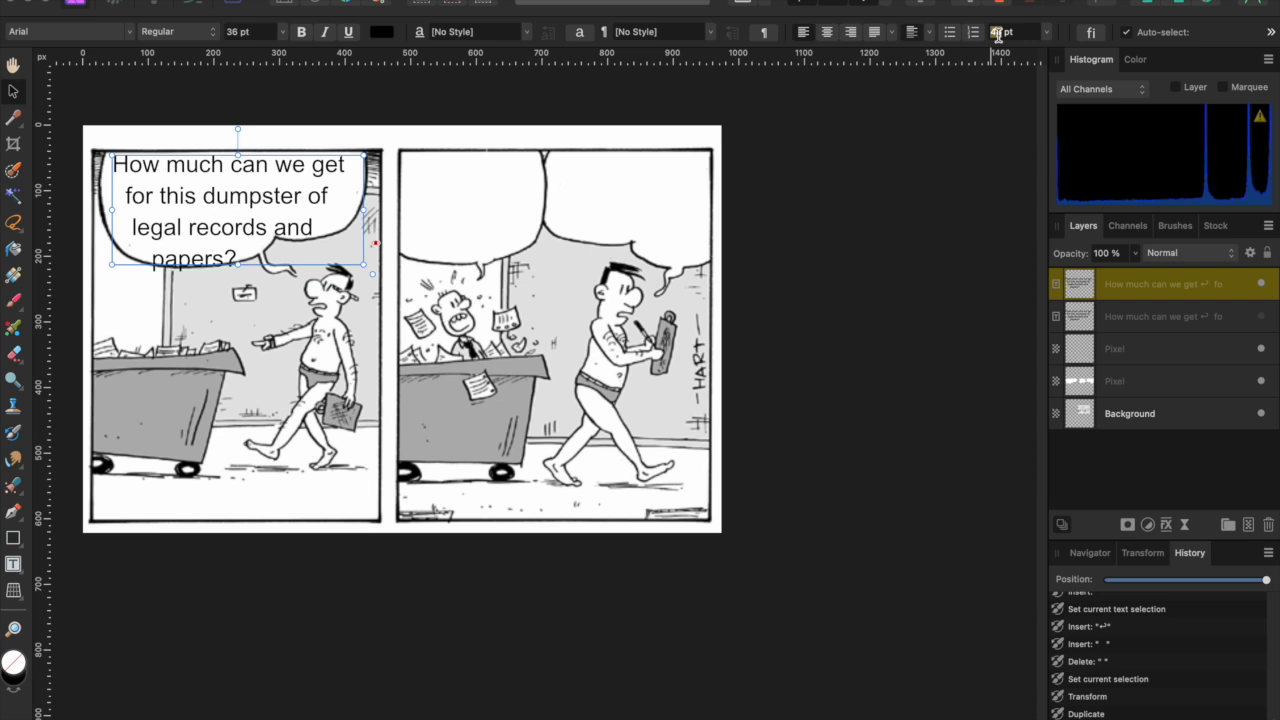
{"action": "type", "text": "0"}
{"action": "key", "text": "Return"}
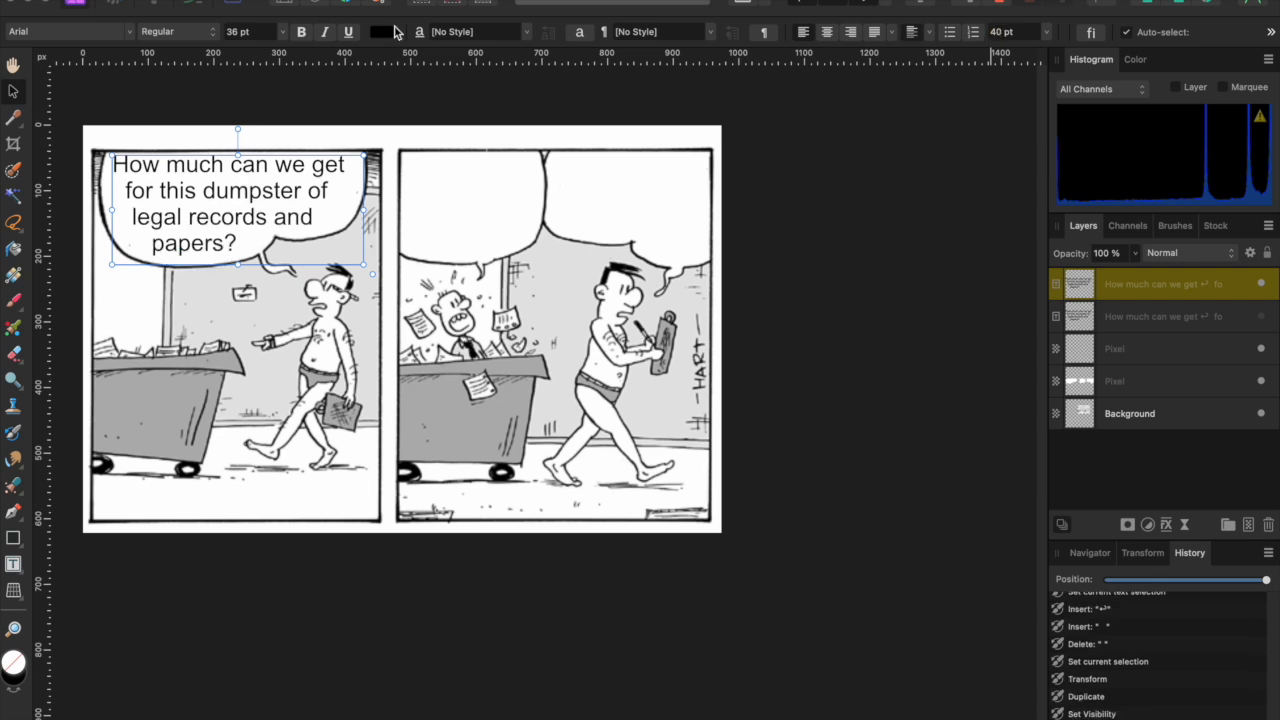
- Set the bubble text's leading to 44 pt and check the spacing
{"action": "left_click", "coordinate": [997, 32]}
{"action": "key", "text": "Return"}
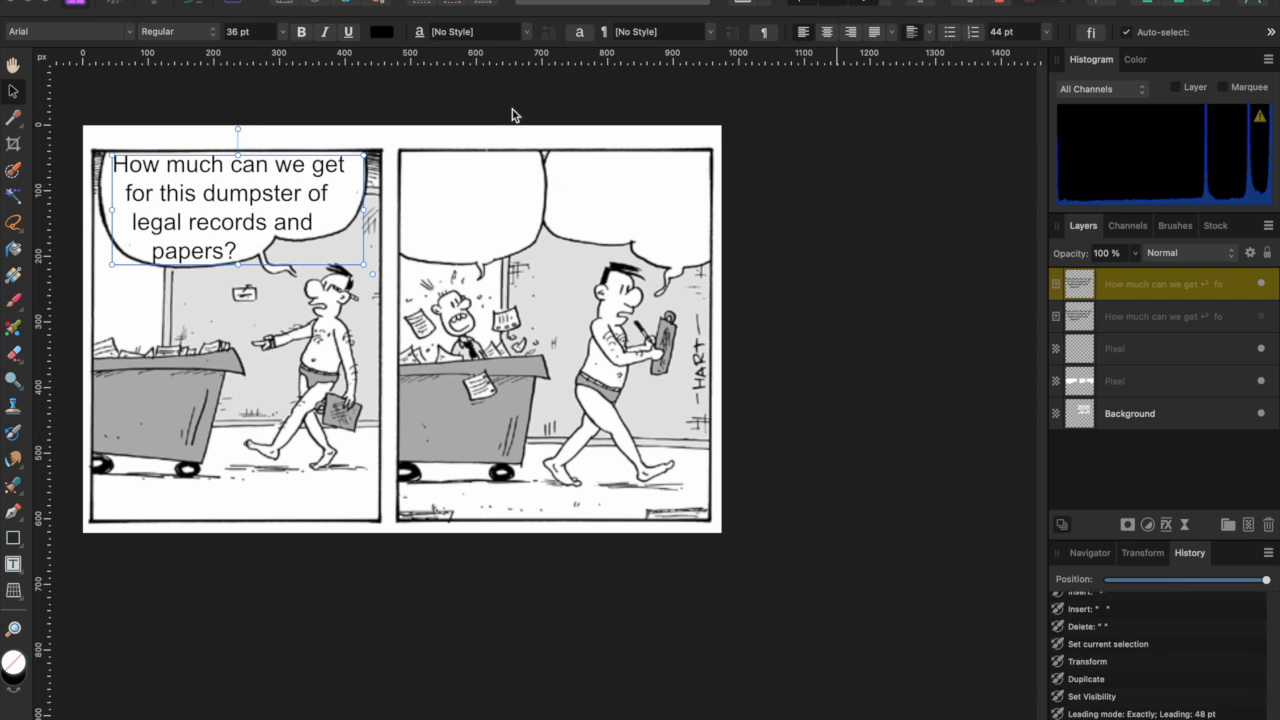
{"action": "left_click", "coordinate": [178, 278]}
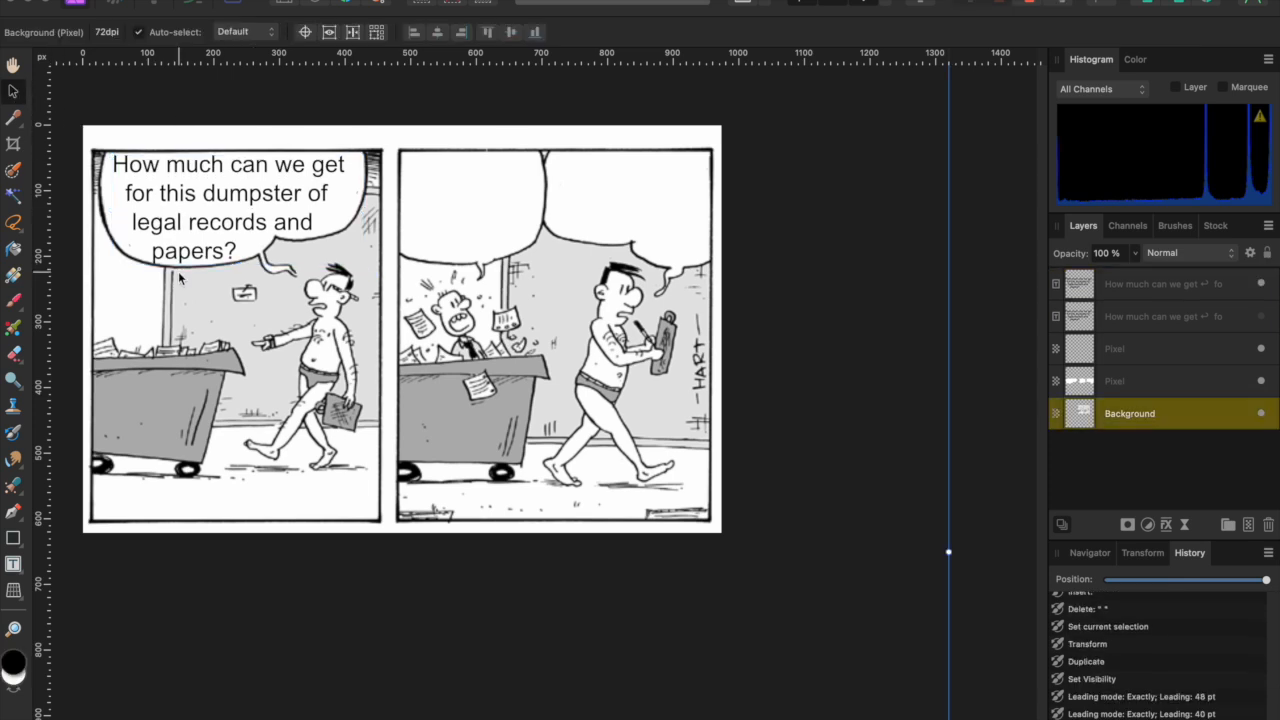
{"action": "left_click", "coordinate": [218, 252]}
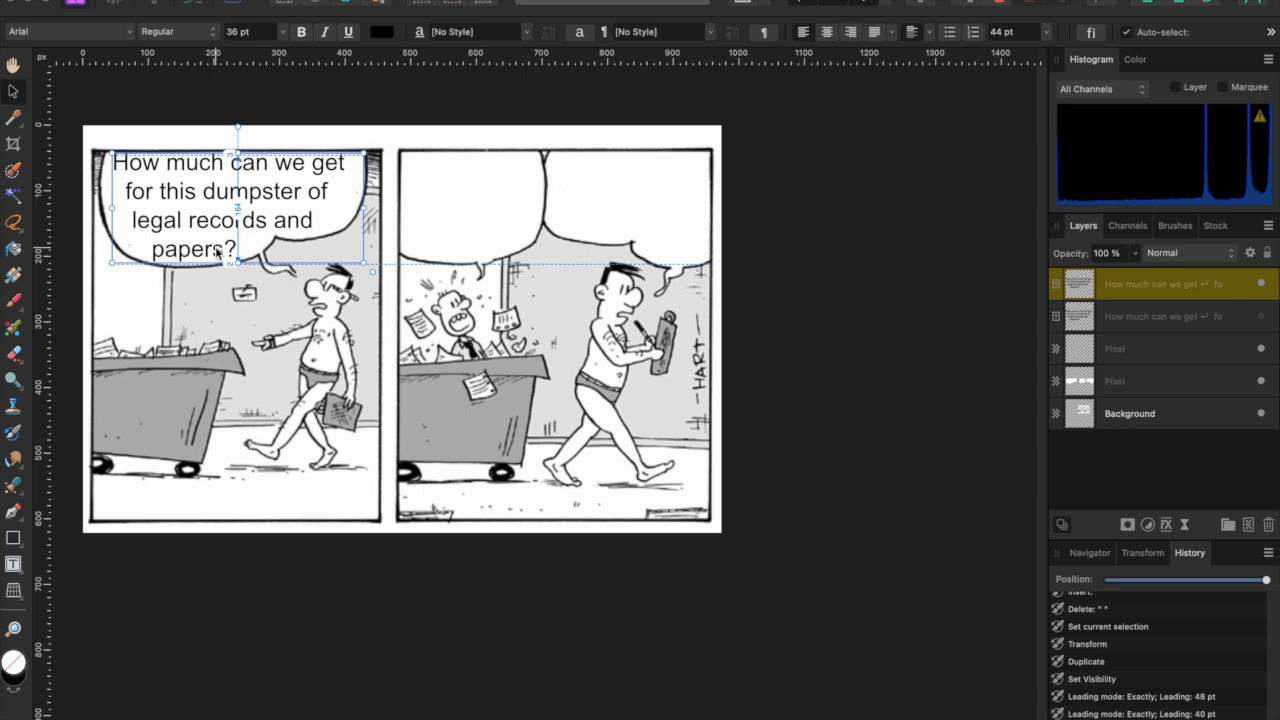
{"action": "left_click", "coordinate": [450, 129]}
{"action": "scroll", "coordinate": [383, 290], "scroll_direction": "left", "scroll_amount": 5}
{"action": "scroll", "coordinate": [383, 290], "scroll_direction": "up", "scroll_amount": 2}
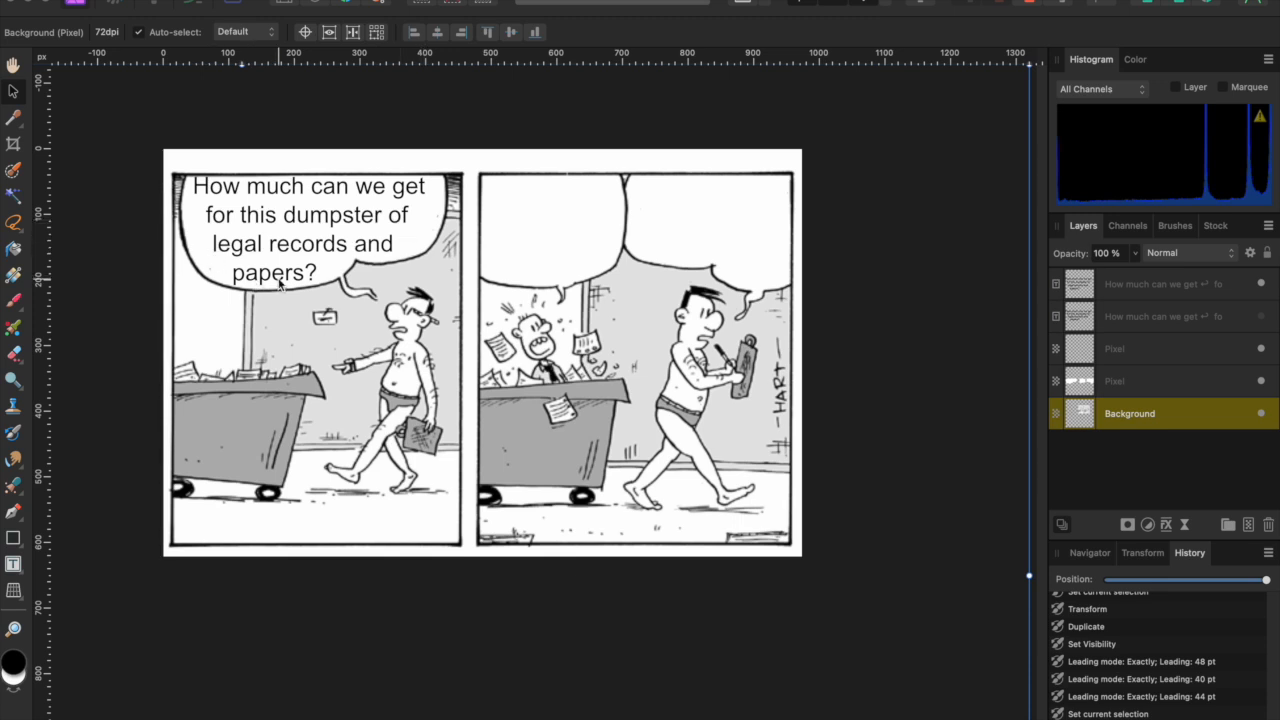
- Toggle the original and 44 pt respaced text layers on and off to compare them
{"action": "left_click", "coordinate": [1261, 317]}
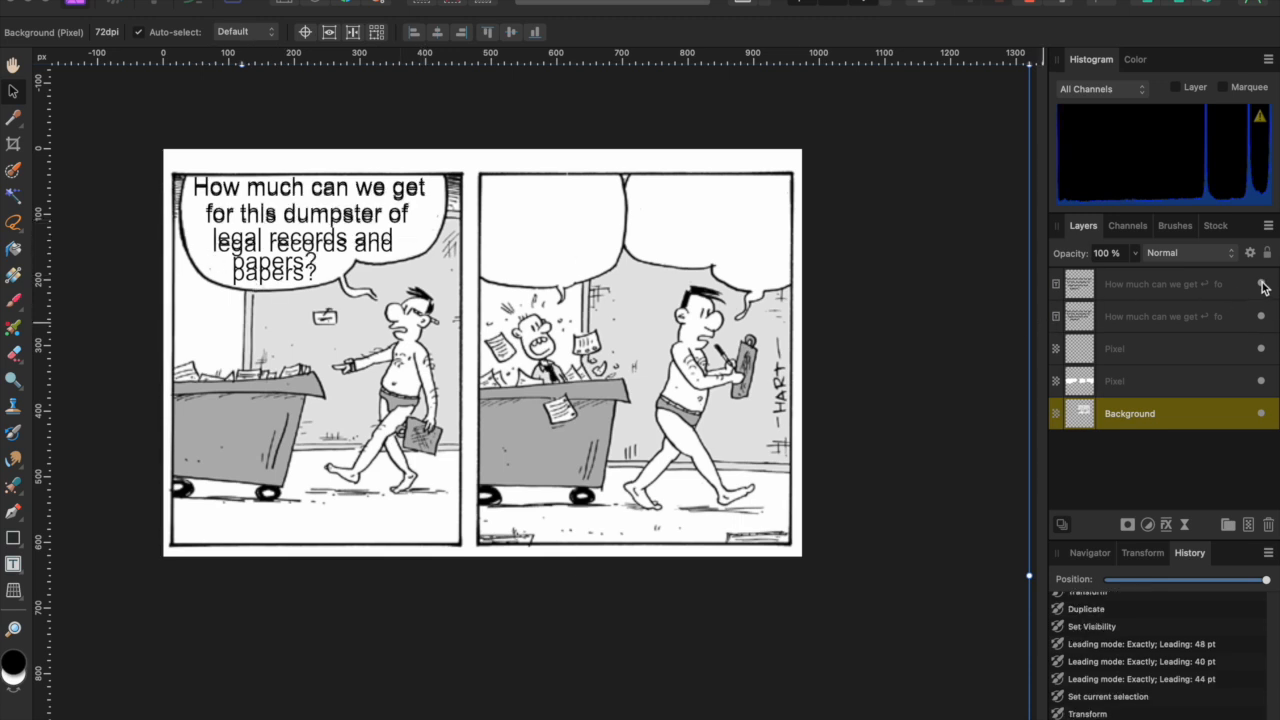
{"action": "left_click", "coordinate": [1261, 284]}
{"action": "left_click", "coordinate": [370, 222]}
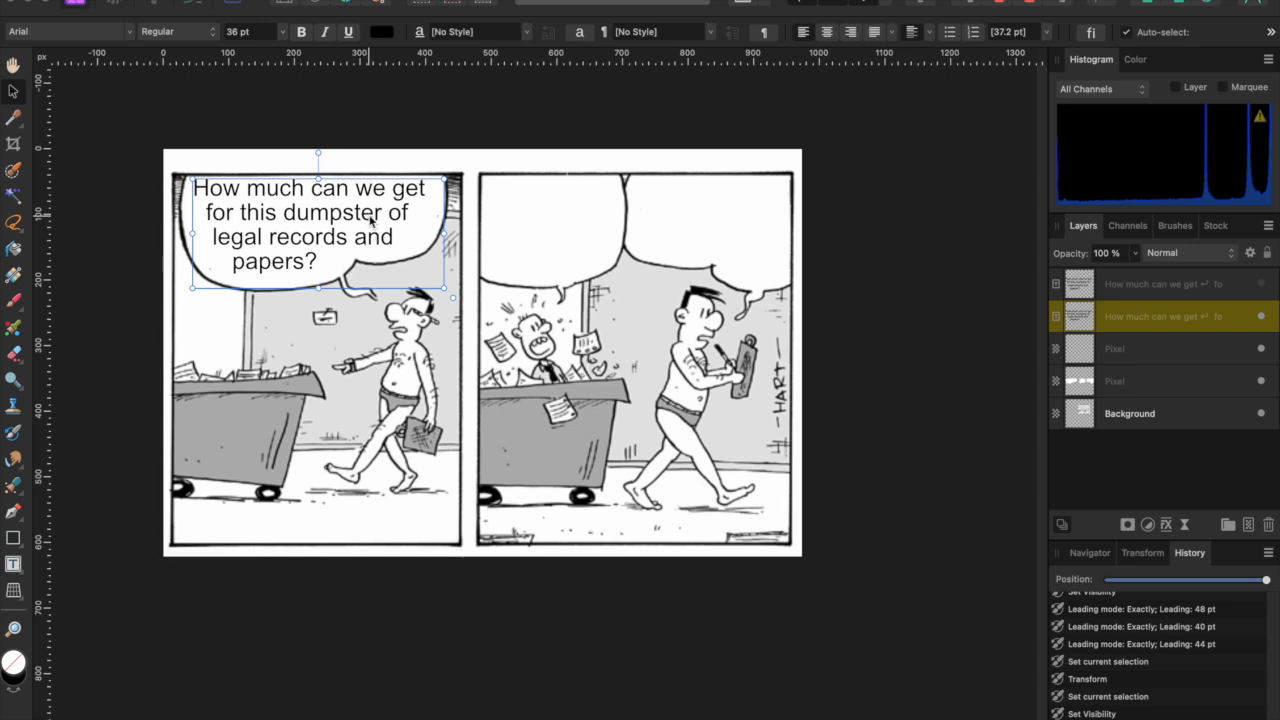
{"action": "left_click", "coordinate": [420, 165]}
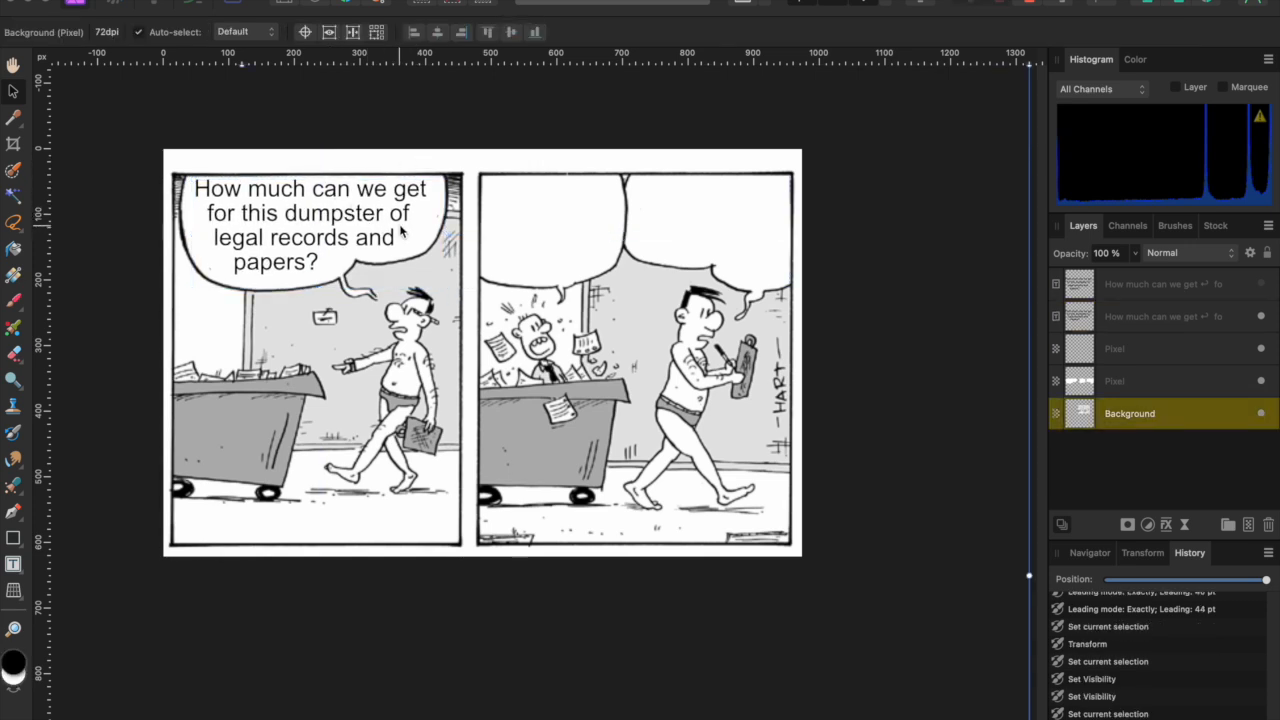
{"action": "left_click", "coordinate": [1261, 284]}
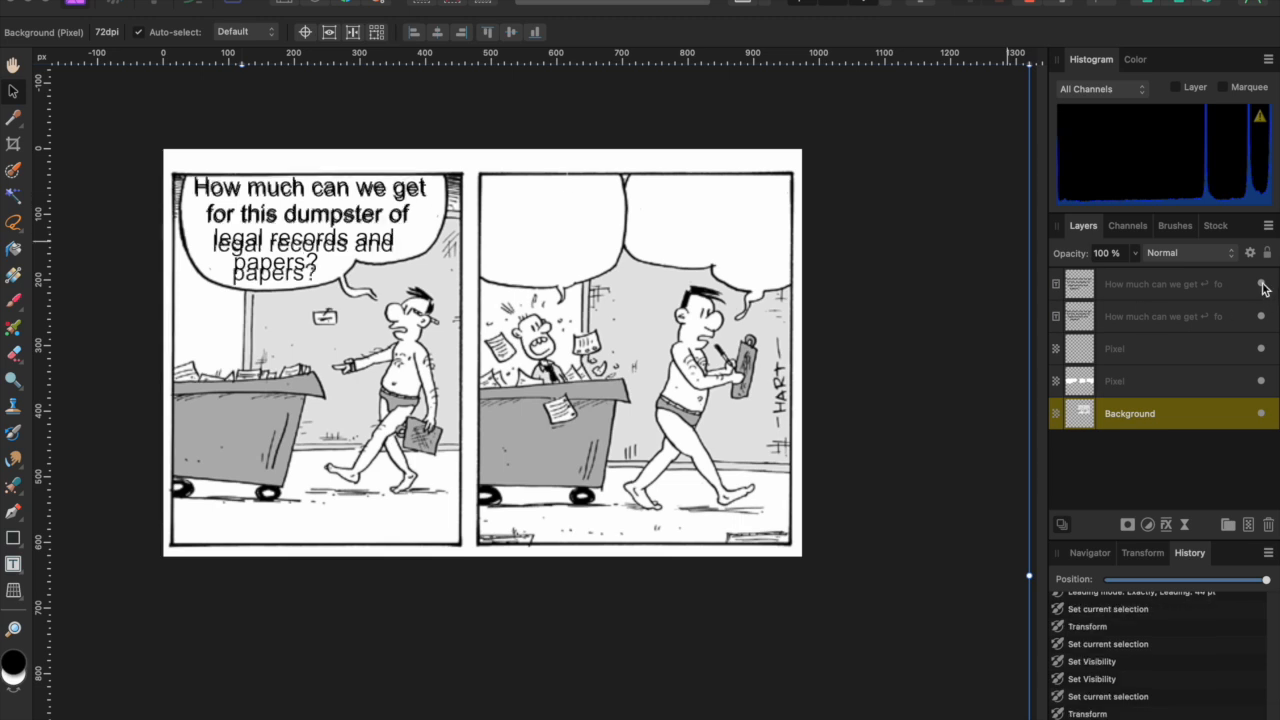
{"action": "left_click", "coordinate": [1261, 316]}
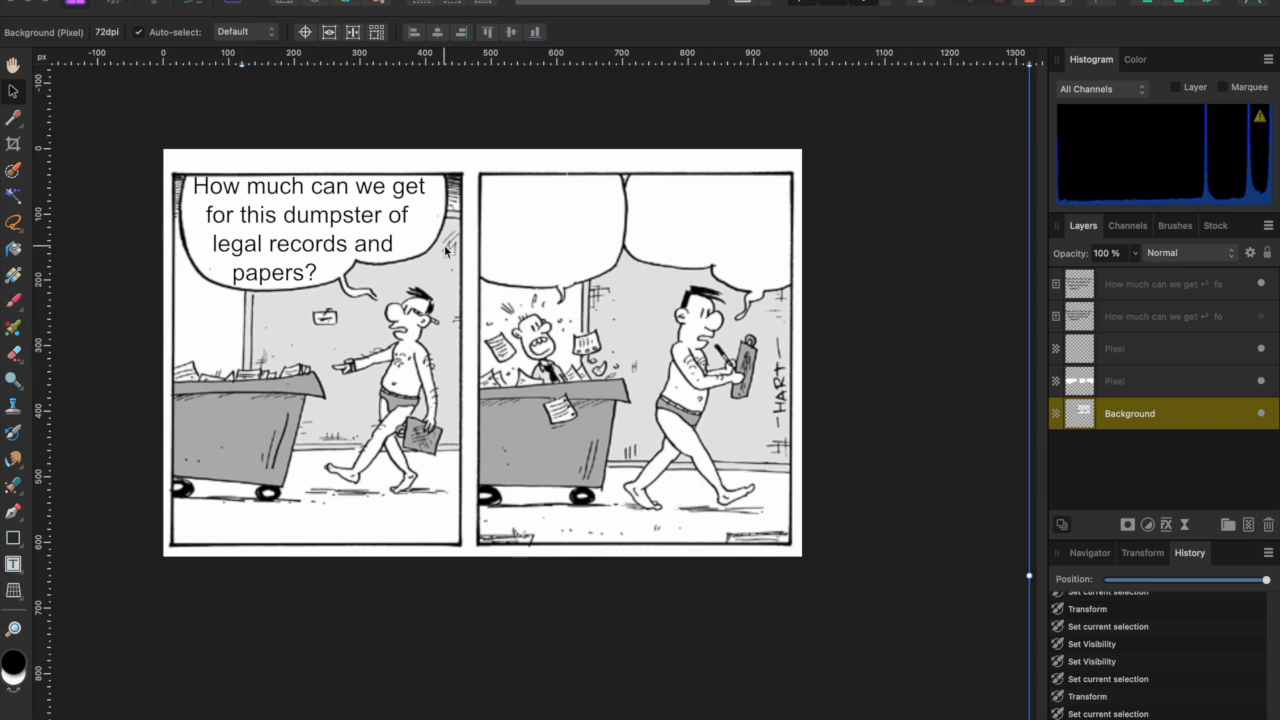
{"action": "left_click", "coordinate": [1261, 317]}
{"action": "left_click", "coordinate": [1230, 291]}
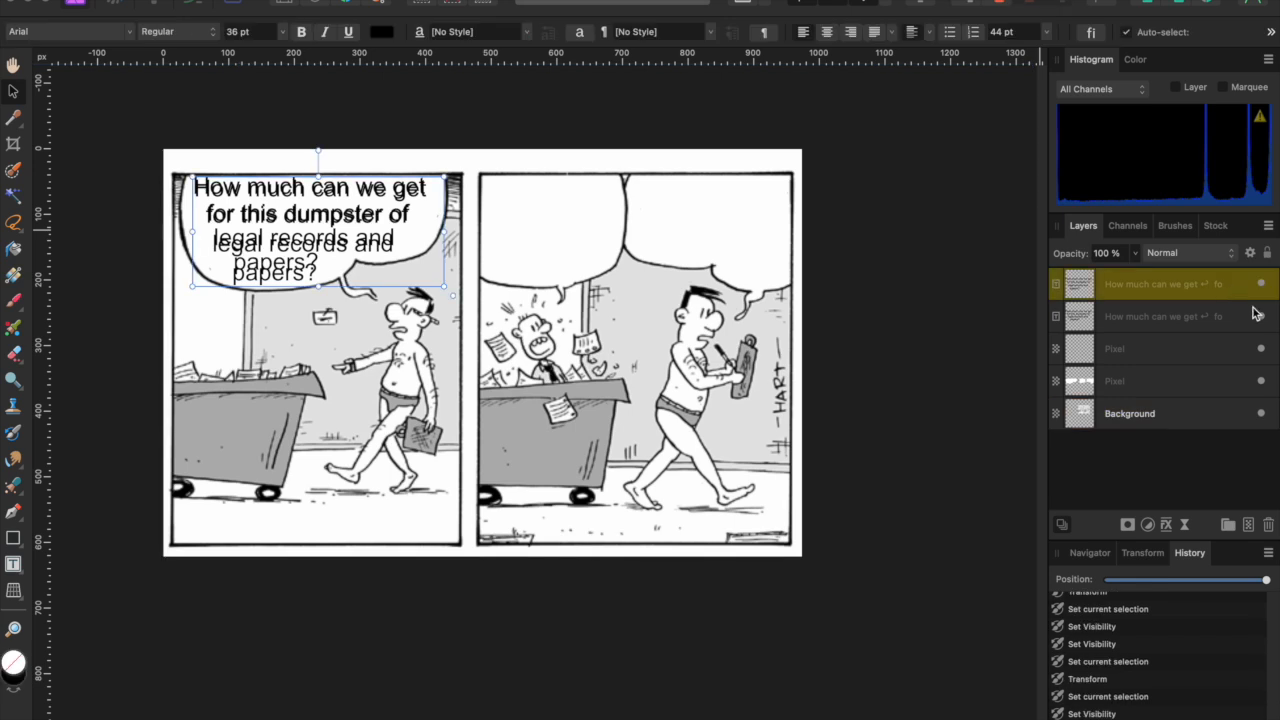
{"action": "left_click", "coordinate": [1261, 317]}
{"action": "left_click", "coordinate": [1263, 318]}
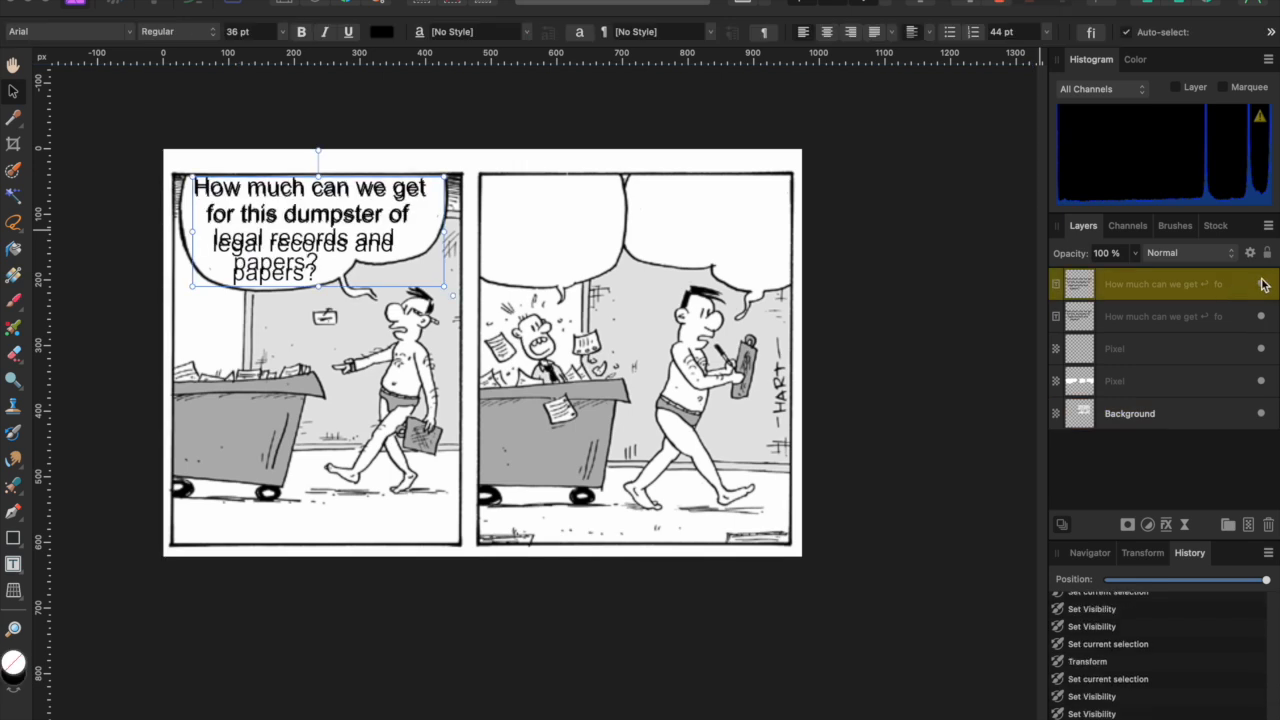
{"action": "left_click", "coordinate": [1261, 284]}
- Duplicate the top speech-balloon text layer and hide the second copy
{"action": "right_click", "coordinate": [1205, 297]}
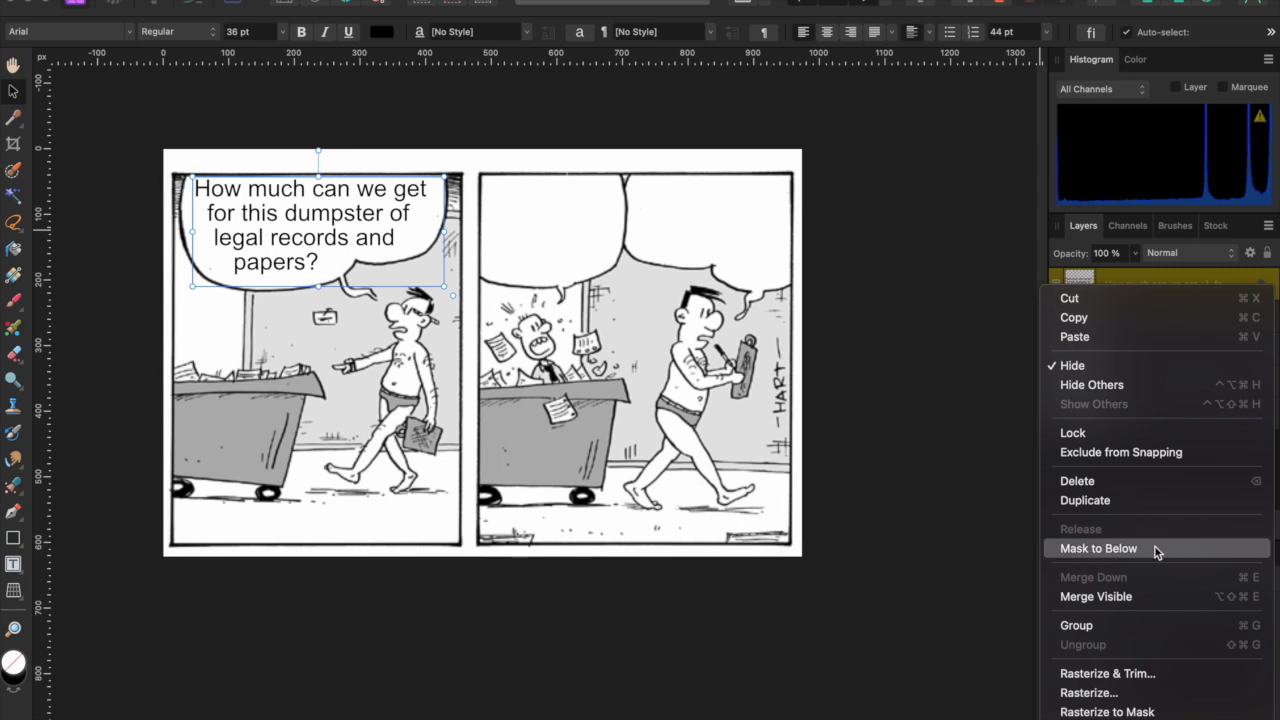
{"action": "left_click", "coordinate": [1120, 503]}
{"action": "left_click", "coordinate": [1262, 318]}
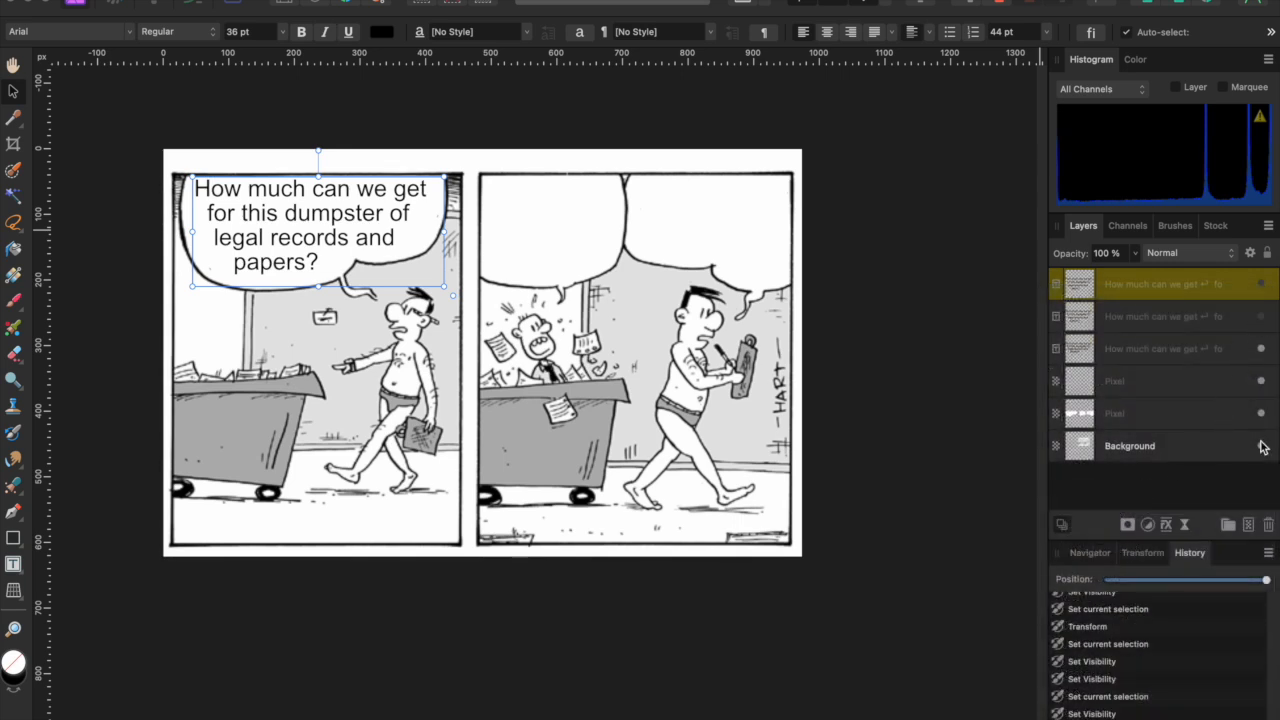
{"action": "right_click", "coordinate": [1216, 293]}
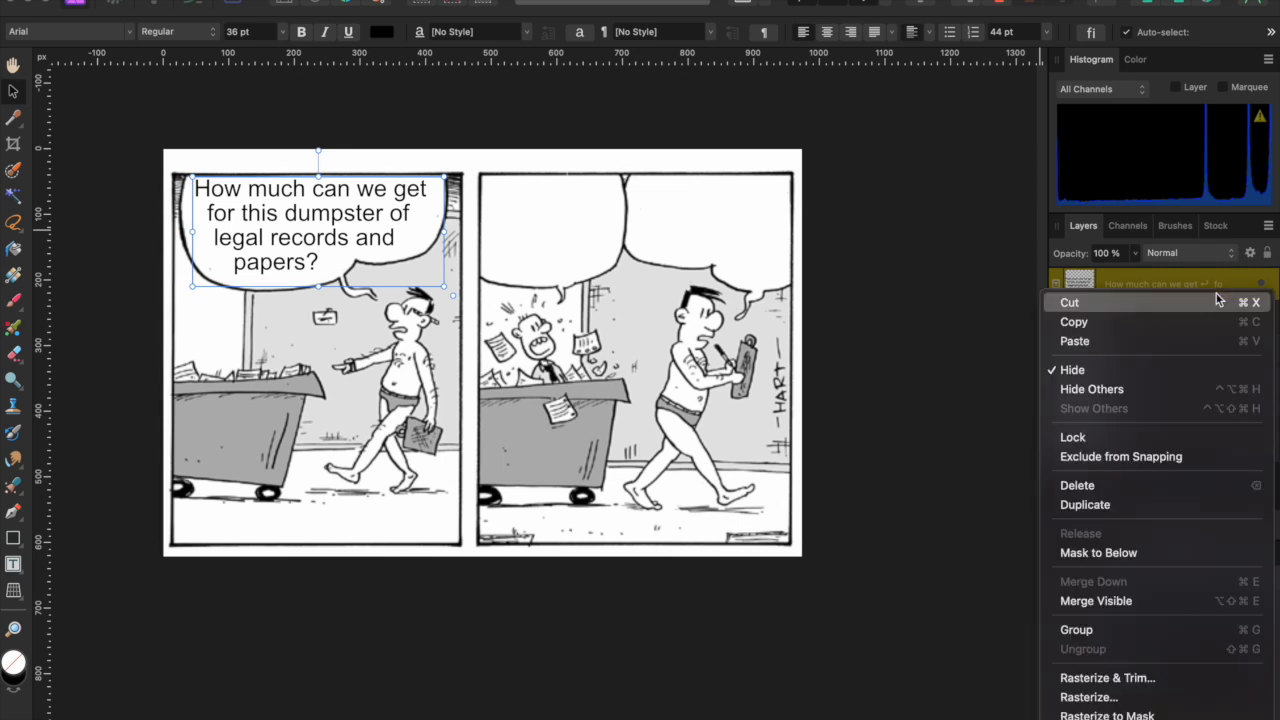
{"action": "left_click", "coordinate": [1206, 281]}
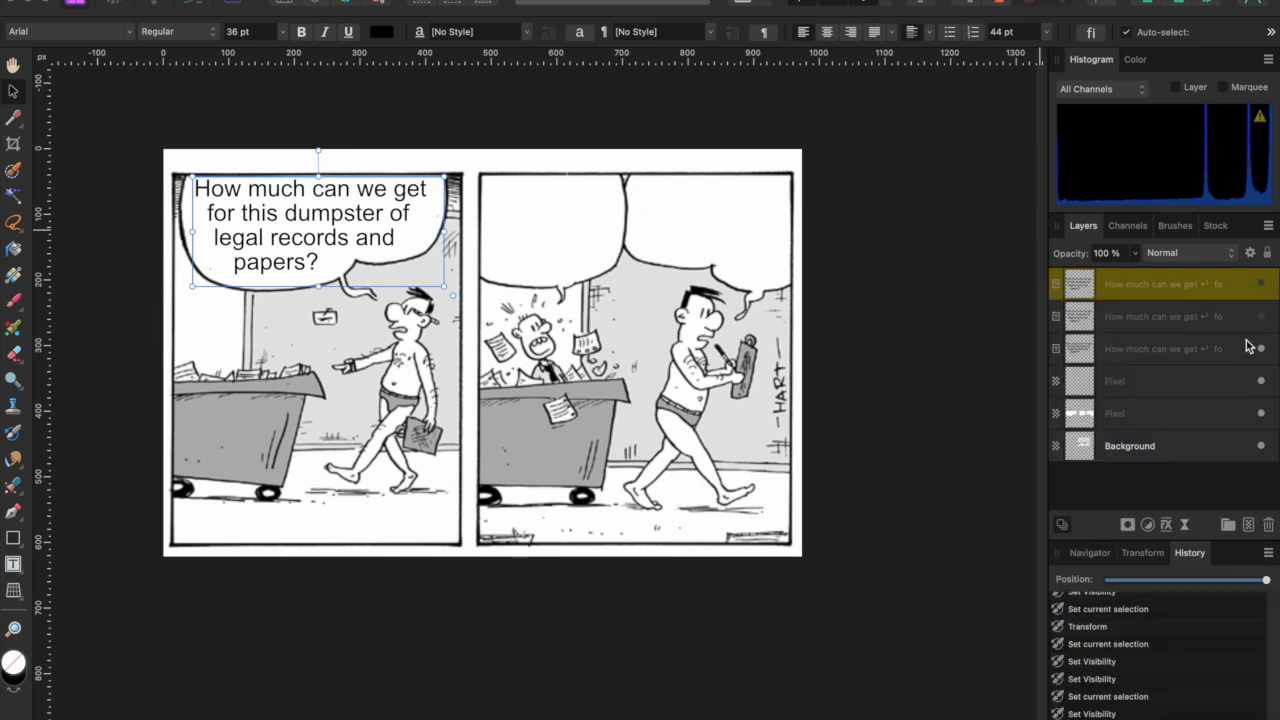
- Duplicate the third text layer, hide the new copy, and select all the balloon text
{"action": "left_click", "coordinate": [1222, 354]}
{"action": "right_click", "coordinate": [1222, 354]}
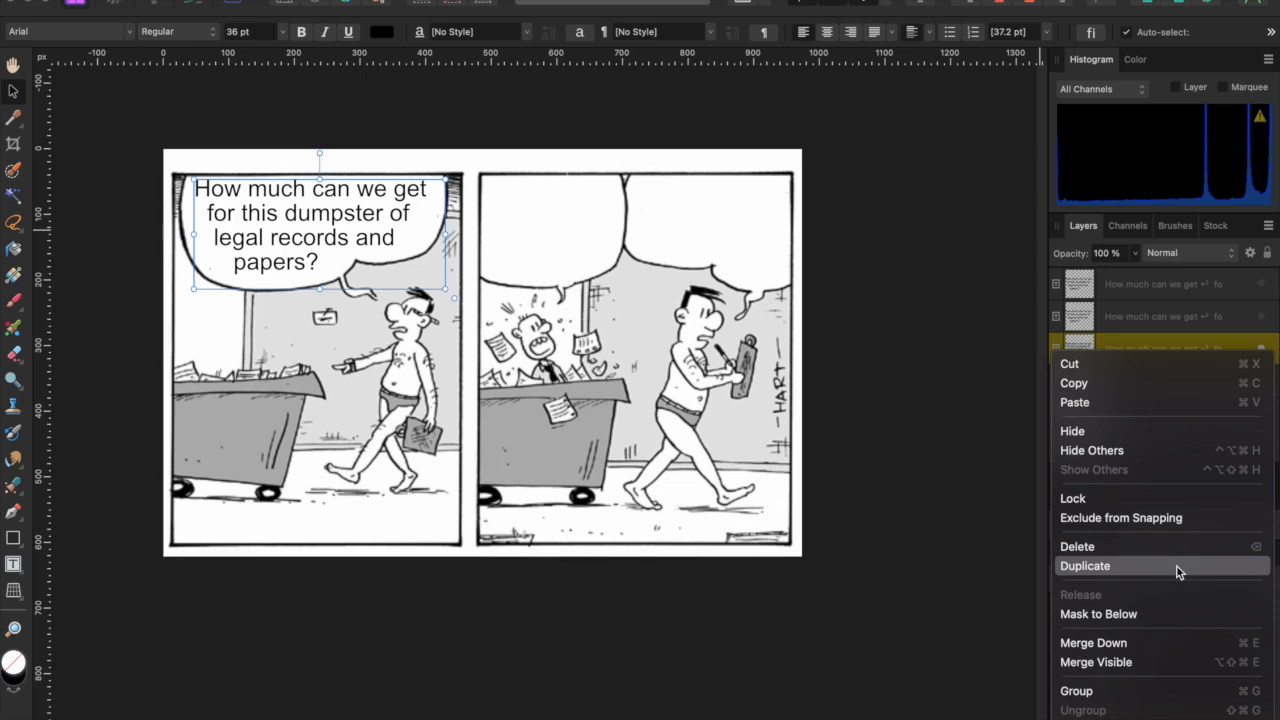
{"action": "key", "text": "Escape"}
{"action": "left_click", "coordinate": [1152, 563]}
{"action": "left_click", "coordinate": [1261, 382]}
{"action": "triple_click", "coordinate": [362, 212]}
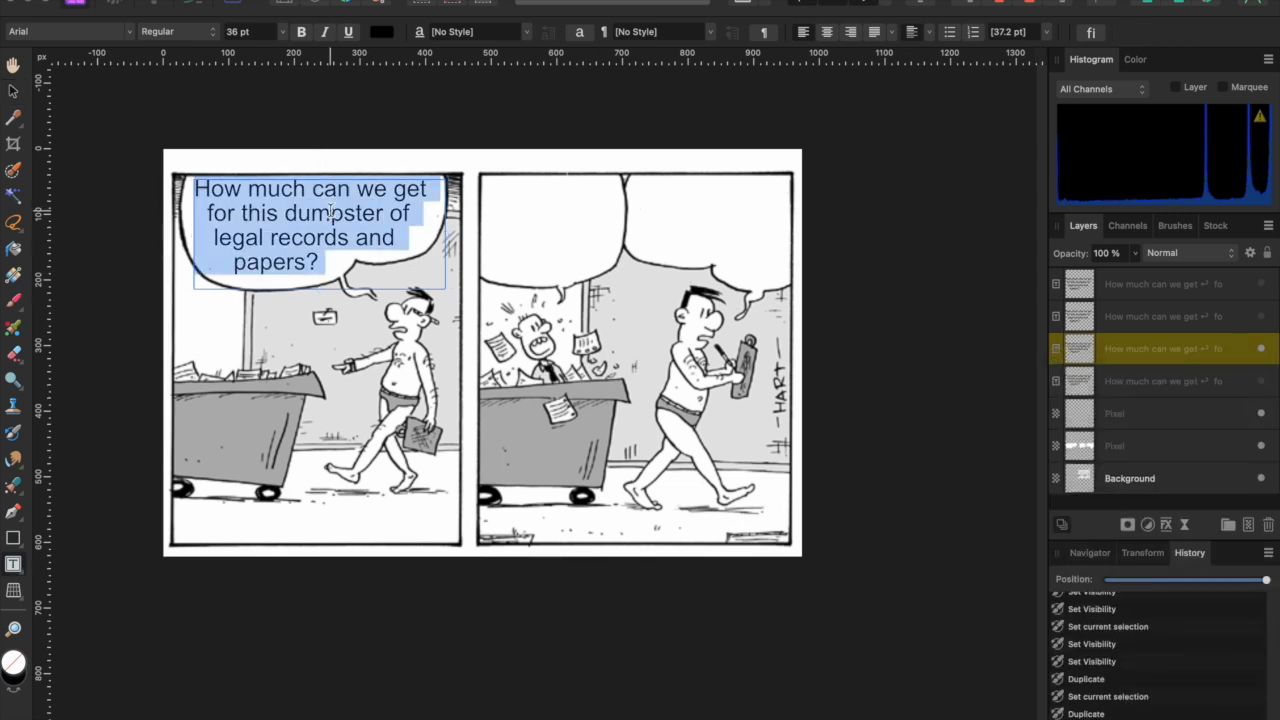
- Apply the Tom Hart 2012 font to the selected balloon text, found by searching 'tom'
{"action": "left_click", "coordinate": [127, 33]}
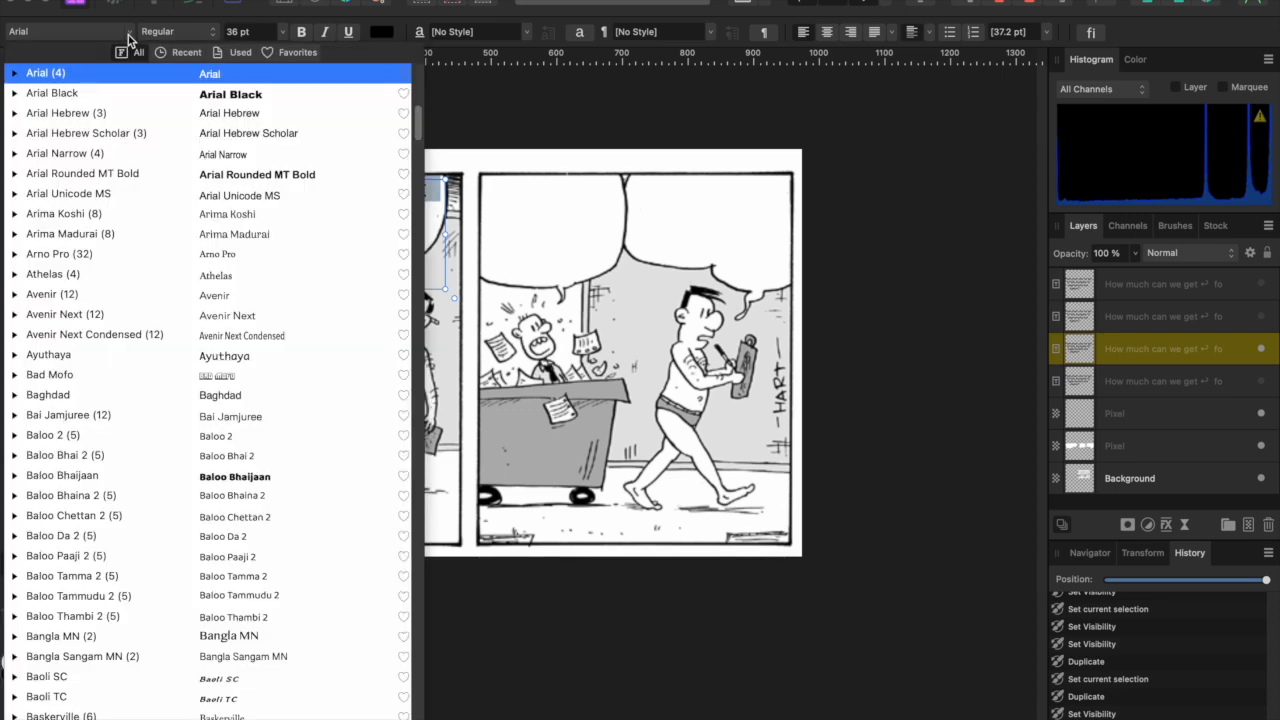
{"action": "type", "text": "DigitalStrip 2.0 BB"}
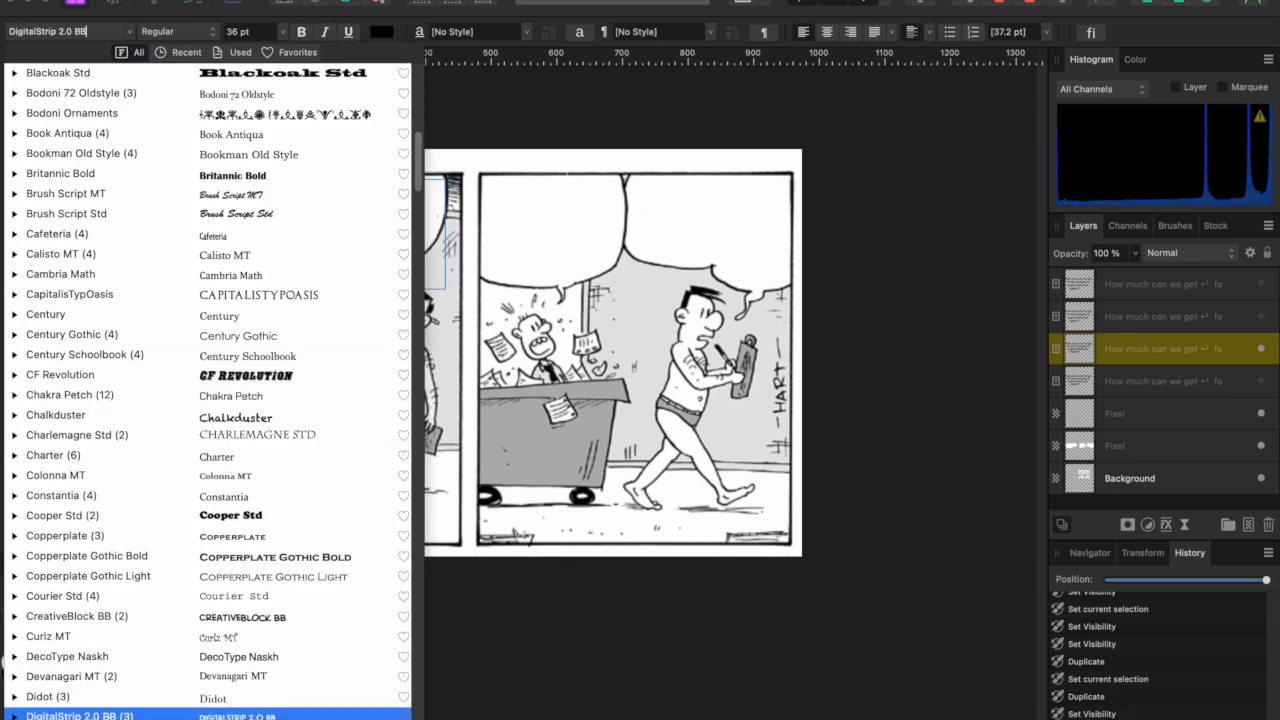
{"action": "key", "text": "super+a"}
{"action": "type", "text": "tom"}
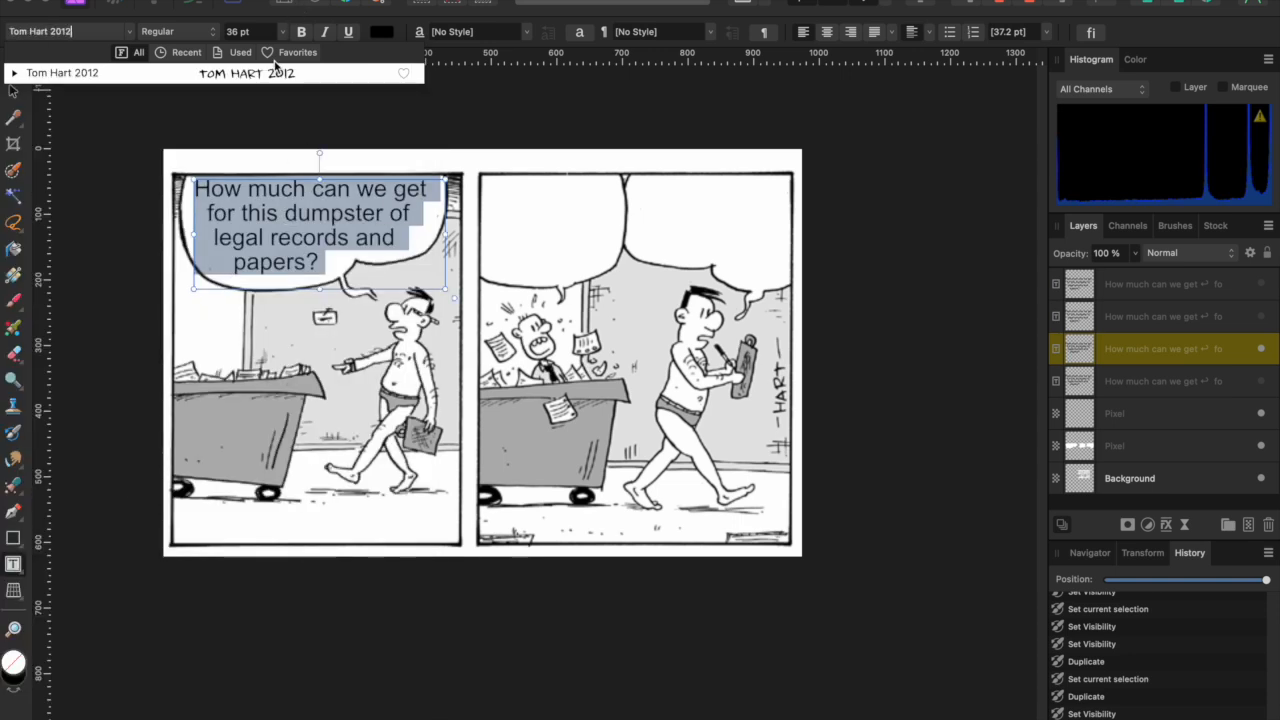
{"action": "left_click", "coordinate": [268, 74]}
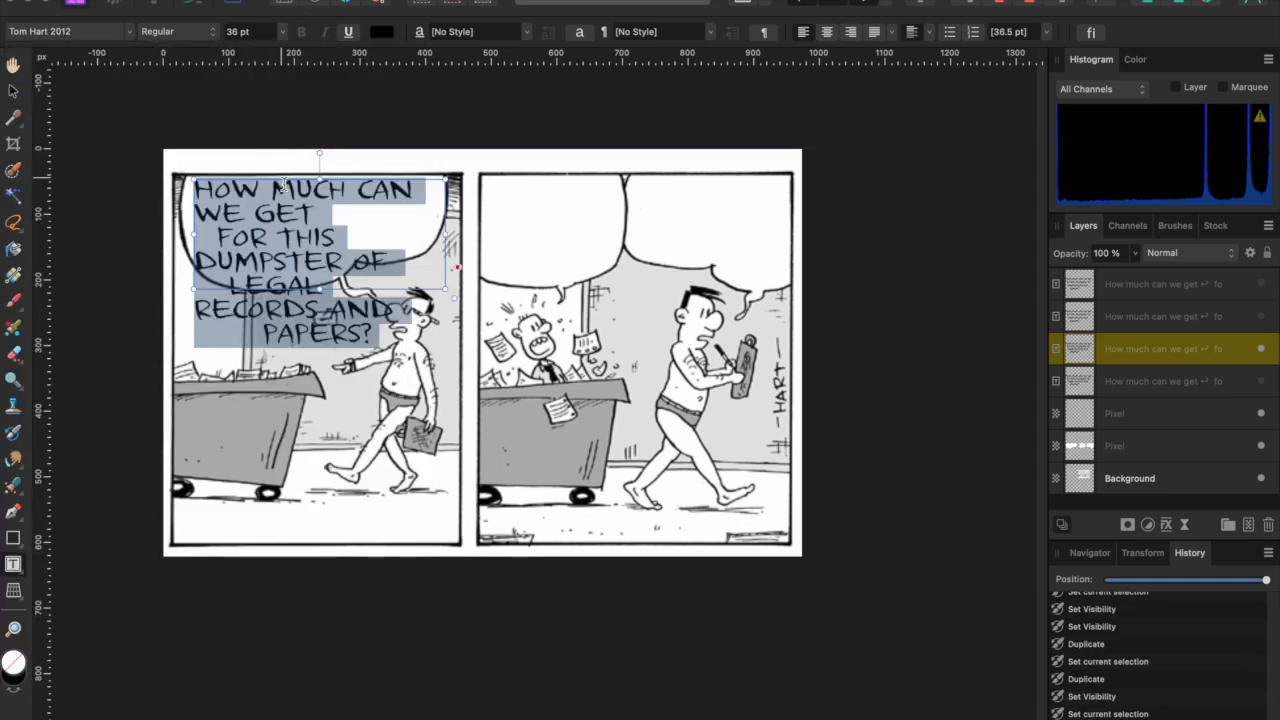
- Exit text editing, then re-enter the balloon text and select all of it
{"action": "left_click", "coordinate": [14, 93]}
{"action": "left_click", "coordinate": [14, 93]}
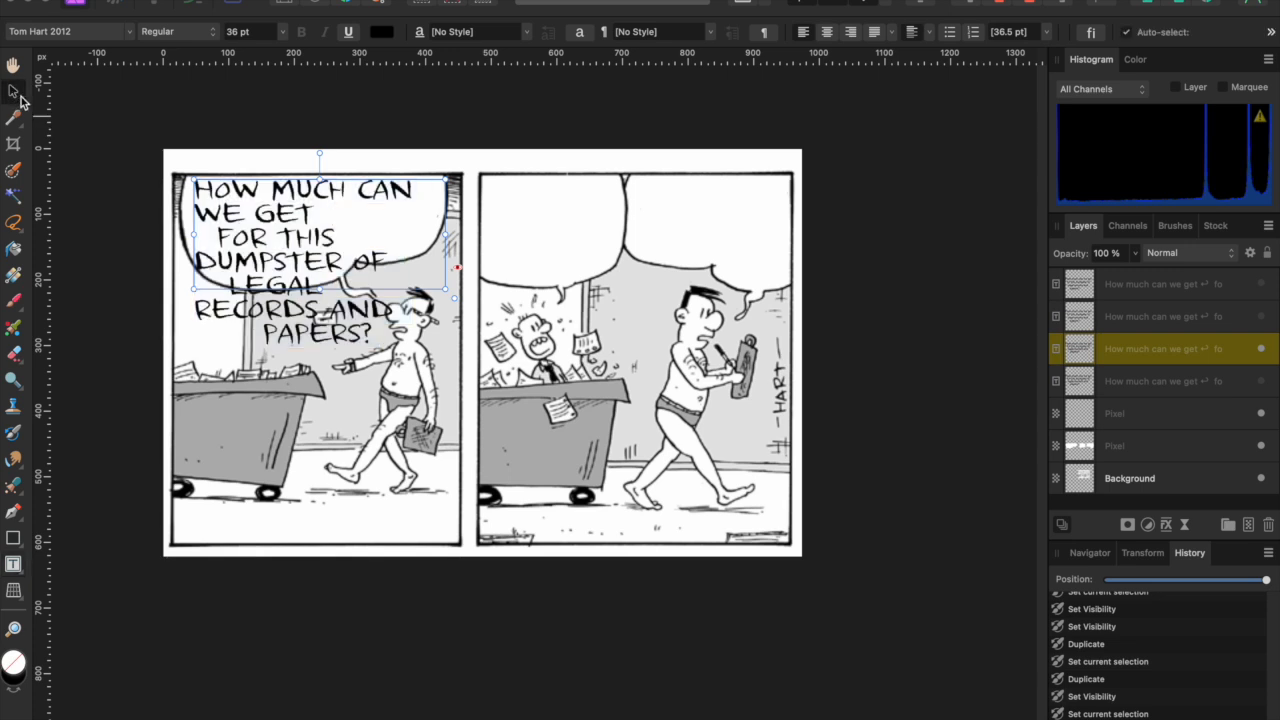
{"action": "triple_click", "coordinate": [336, 322]}
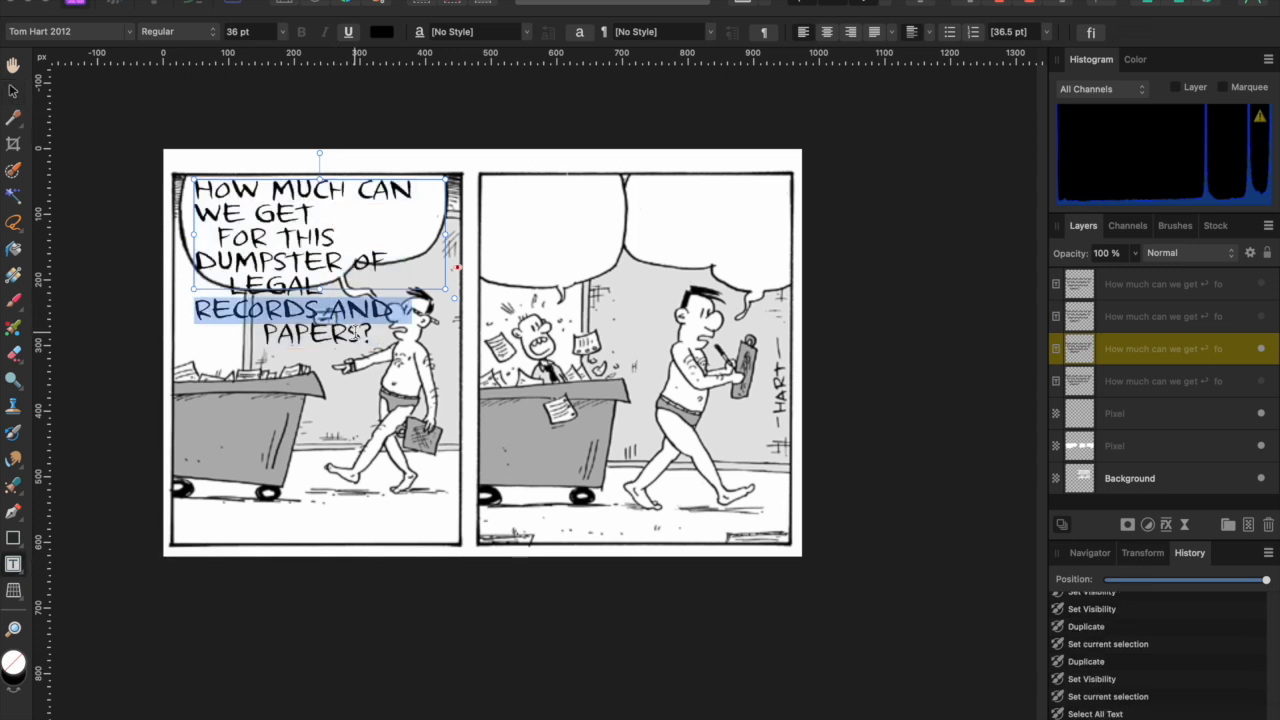
{"action": "double_click", "coordinate": [352, 331]}
{"action": "key", "text": "super+a"}
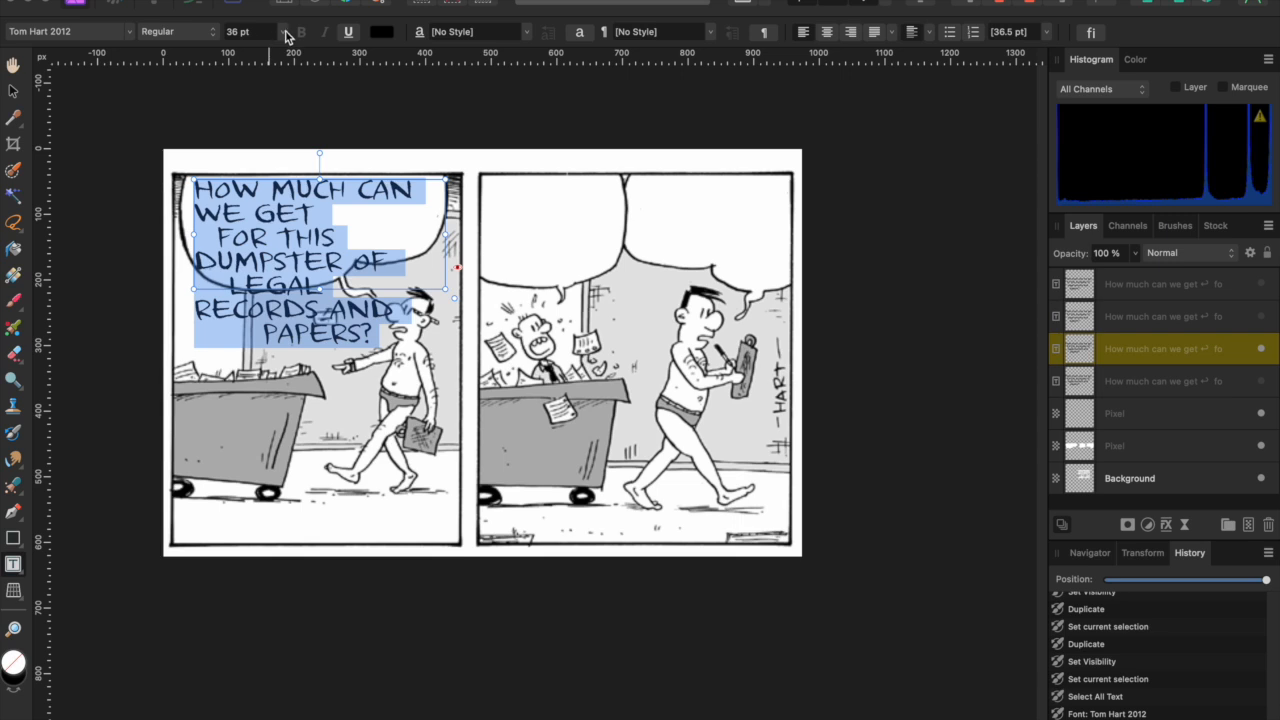
- Set the balloon text size to 30 pt
{"action": "left_click", "coordinate": [286, 33]}
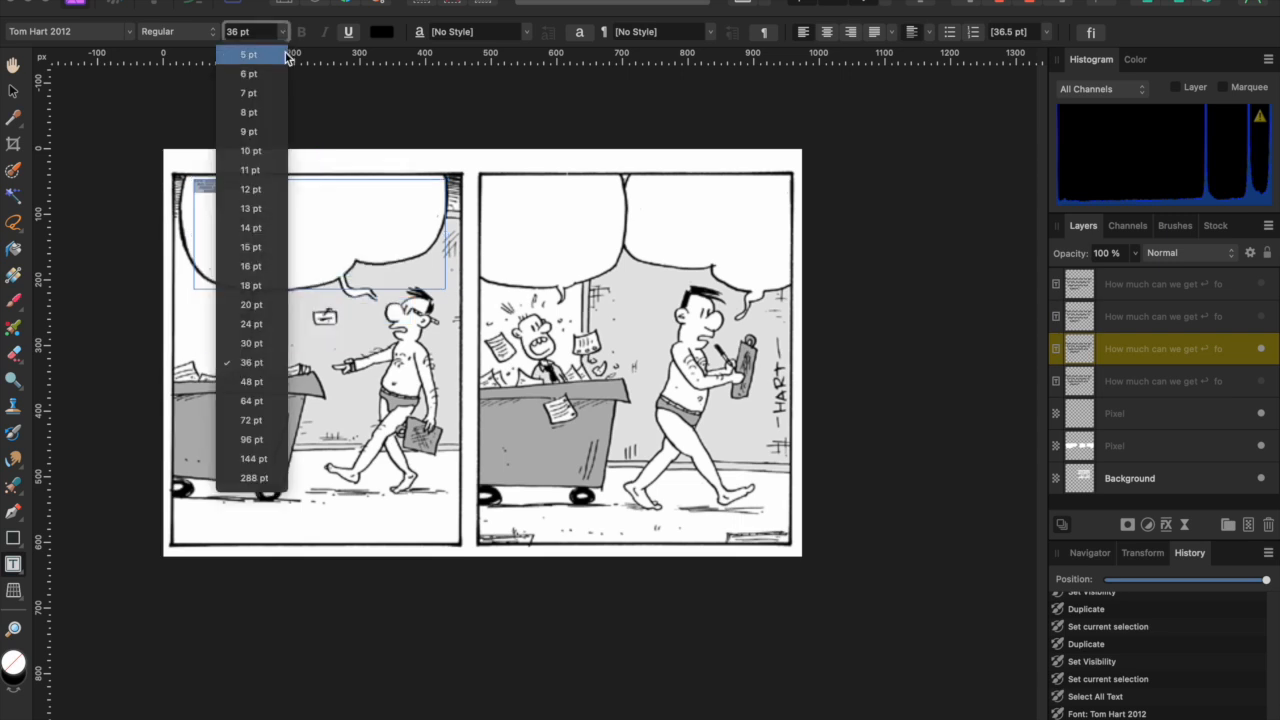
{"action": "left_click", "coordinate": [270, 330]}
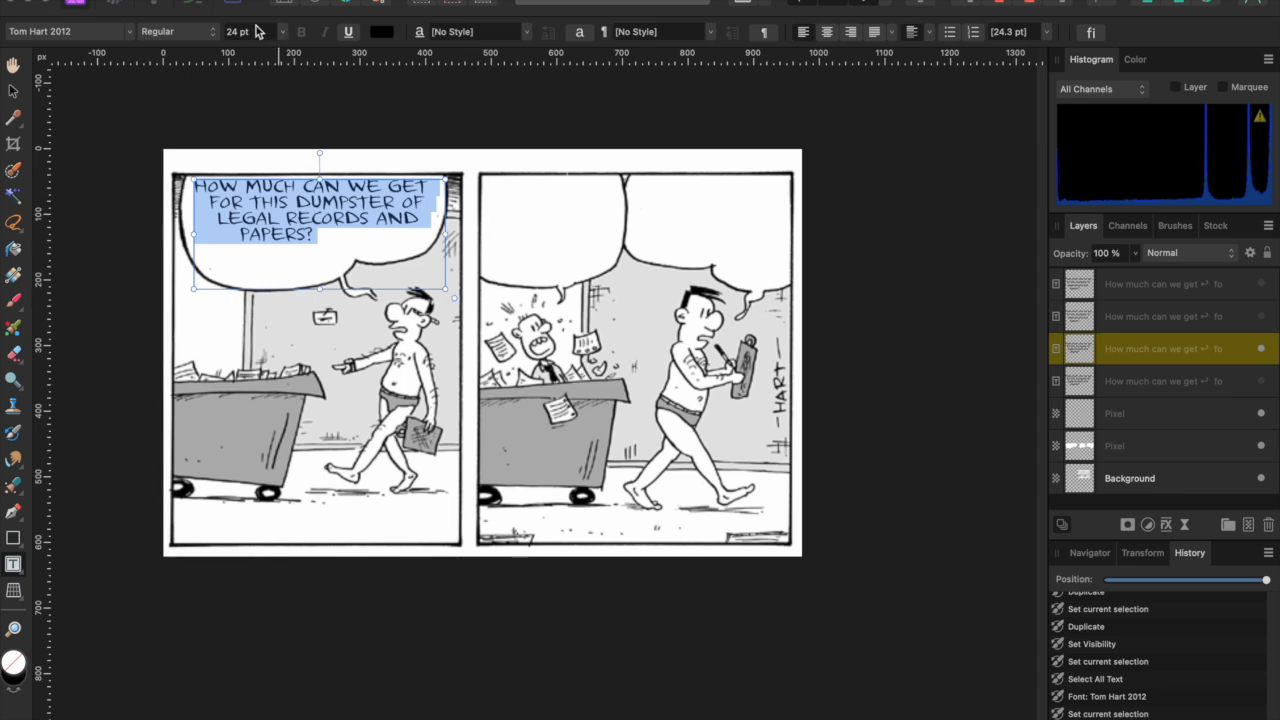
{"action": "double_click", "coordinate": [234, 32]}
{"action": "type", "text": "30"}
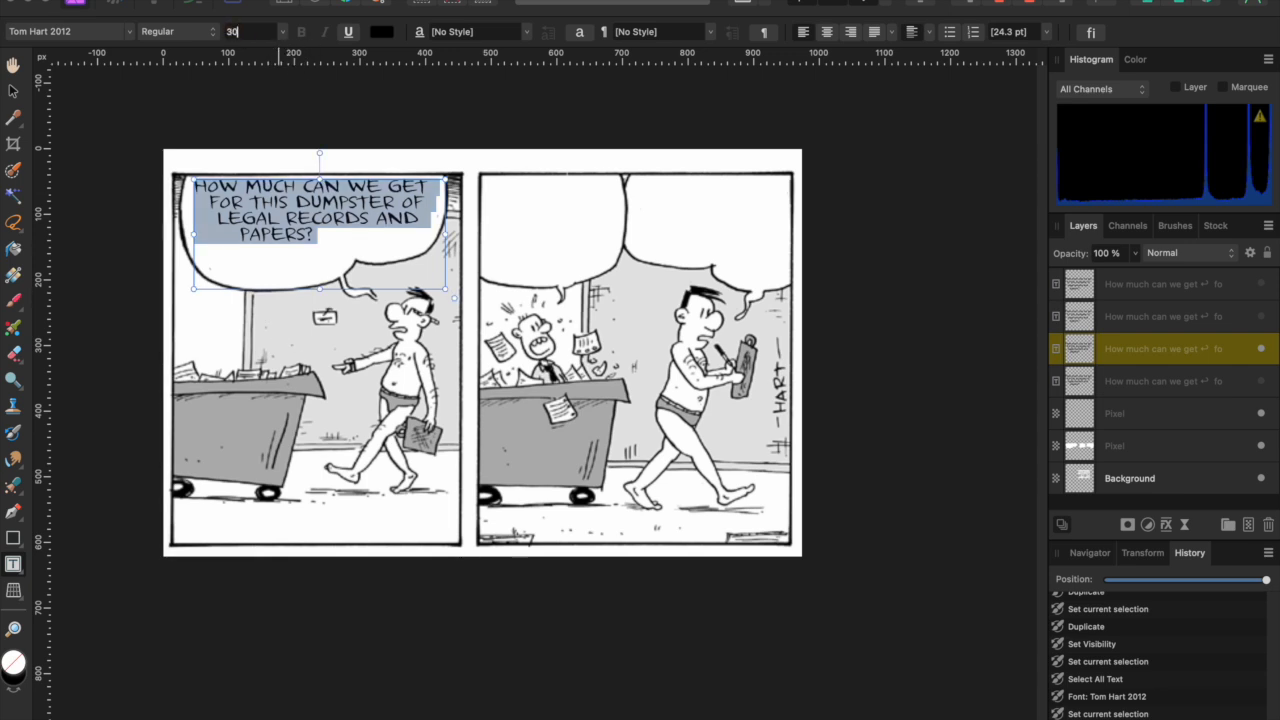
{"action": "key", "text": "Return"}
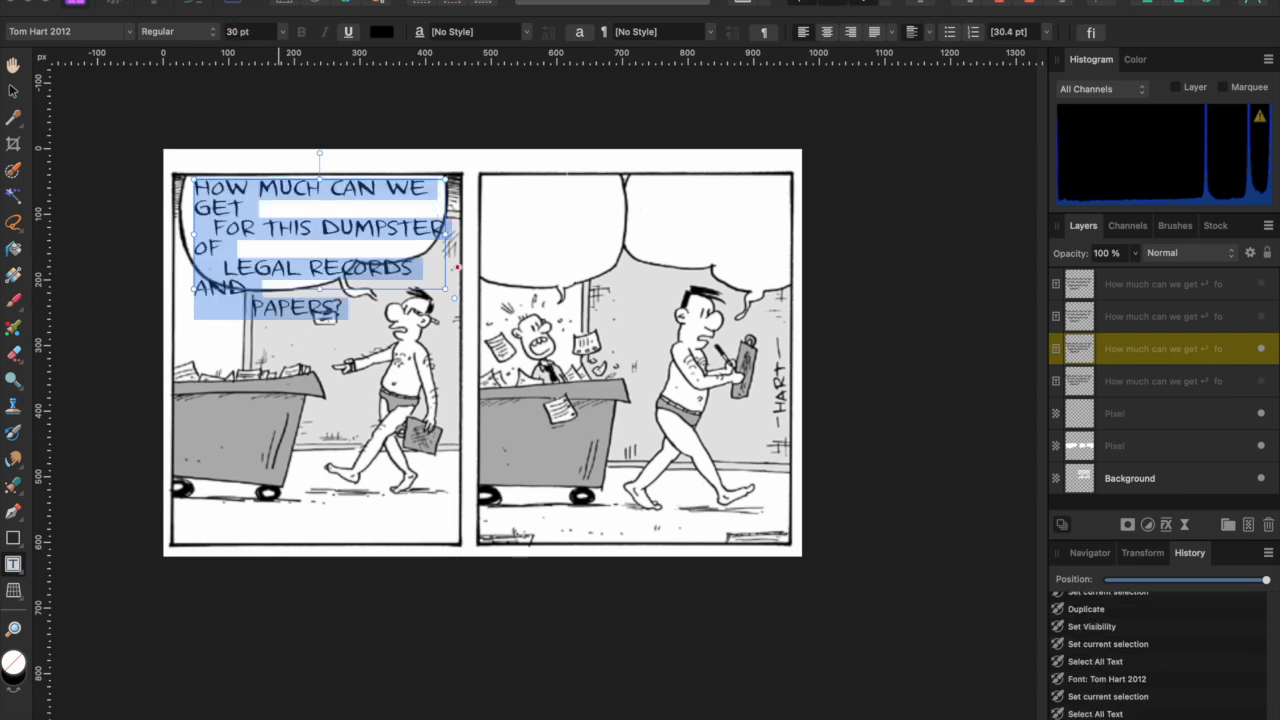
- Delete the stray spaces, indents and line breaks so FOR and LEGAL join the preceding lines
{"action": "left_click", "coordinate": [207, 228]}
{"action": "key", "text": "BackSpace"}
{"action": "key", "text": "BackSpace"}
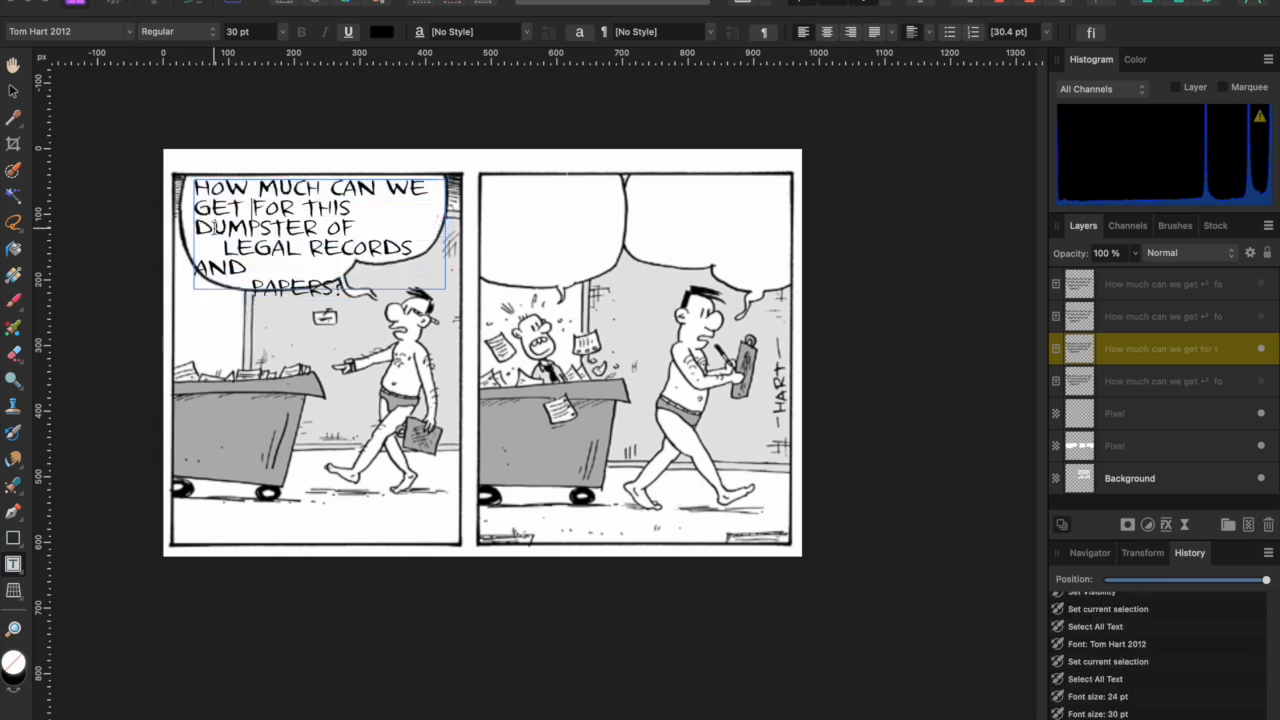
{"action": "left_click", "coordinate": [219, 247]}
{"action": "key", "text": "BackSpace"}
{"action": "key", "text": "BackSpace"}
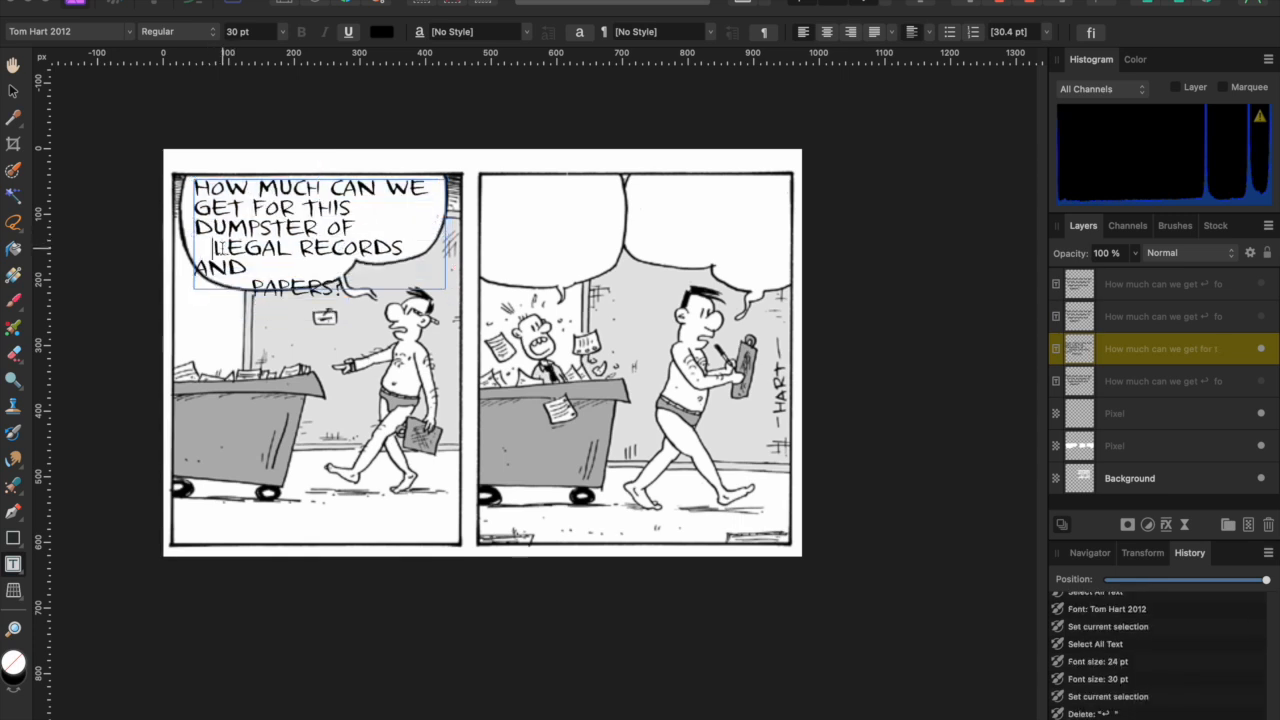
{"action": "key", "text": "BackSpace"}
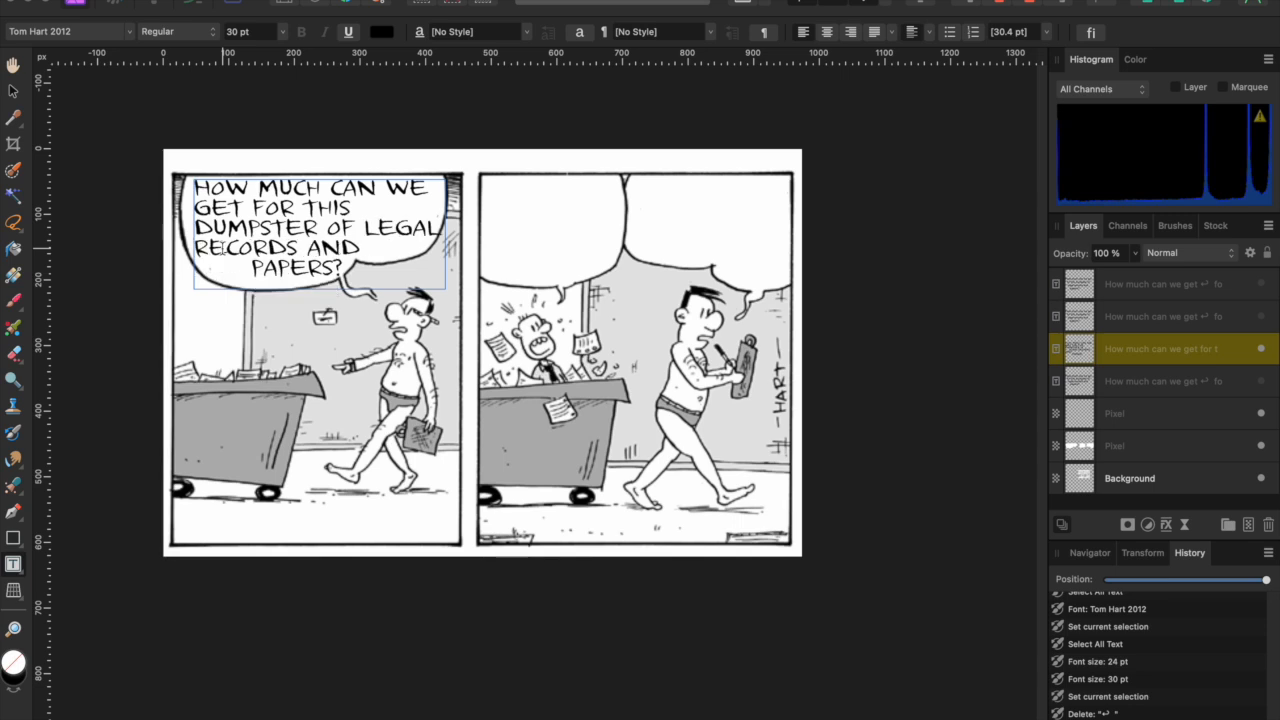
{"action": "left_click", "coordinate": [251, 266]}
{"action": "key", "text": "BackSpace"}
{"action": "key", "text": "BackSpace"}
{"action": "key", "text": "BackSpace"}
{"action": "key", "text": "BackSpace"}
{"action": "key", "text": "BackSpace"}
{"action": "key", "text": "BackSpace"}
{"action": "key", "text": "BackSpace"}
{"action": "key", "text": "BackSpace"}
{"action": "key", "text": "BackSpace"}
{"action": "key", "text": "BackSpace"}
{"action": "key", "text": "BackSpace"}
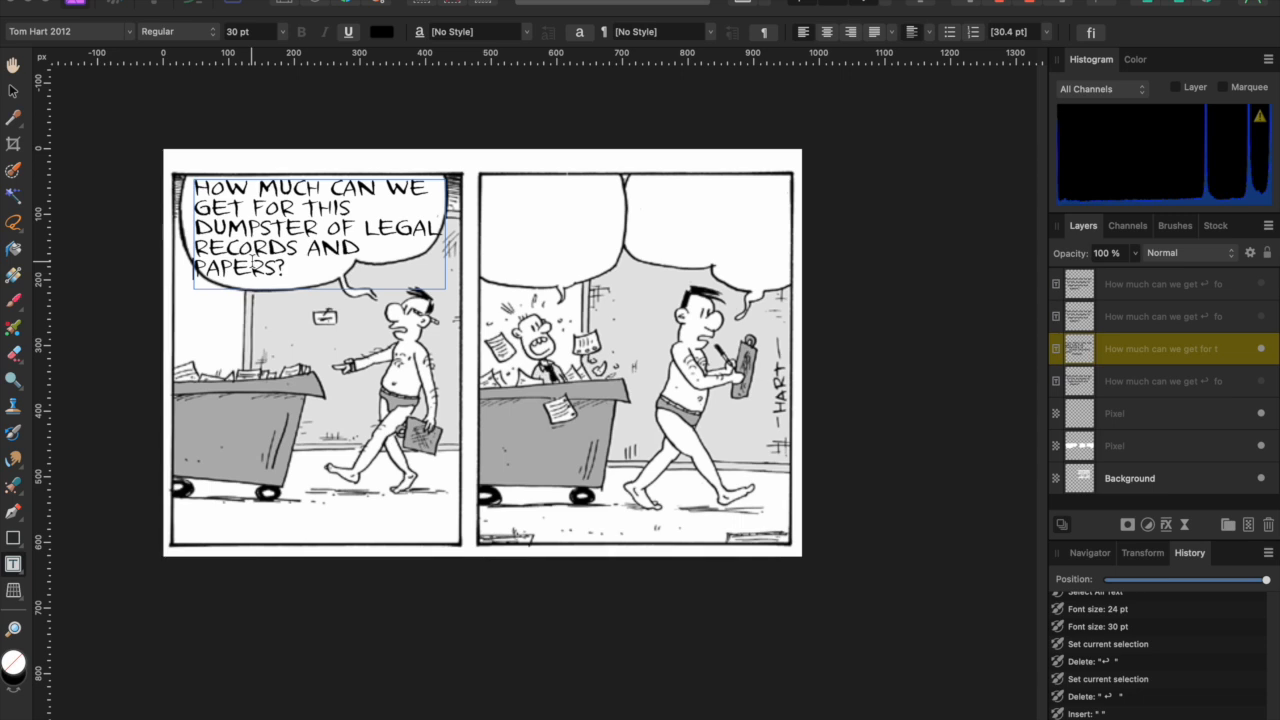
{"action": "left_click", "coordinate": [252, 263]}
- Reselect all the balloon text to change its font size again
{"action": "left_click", "coordinate": [13, 91]}
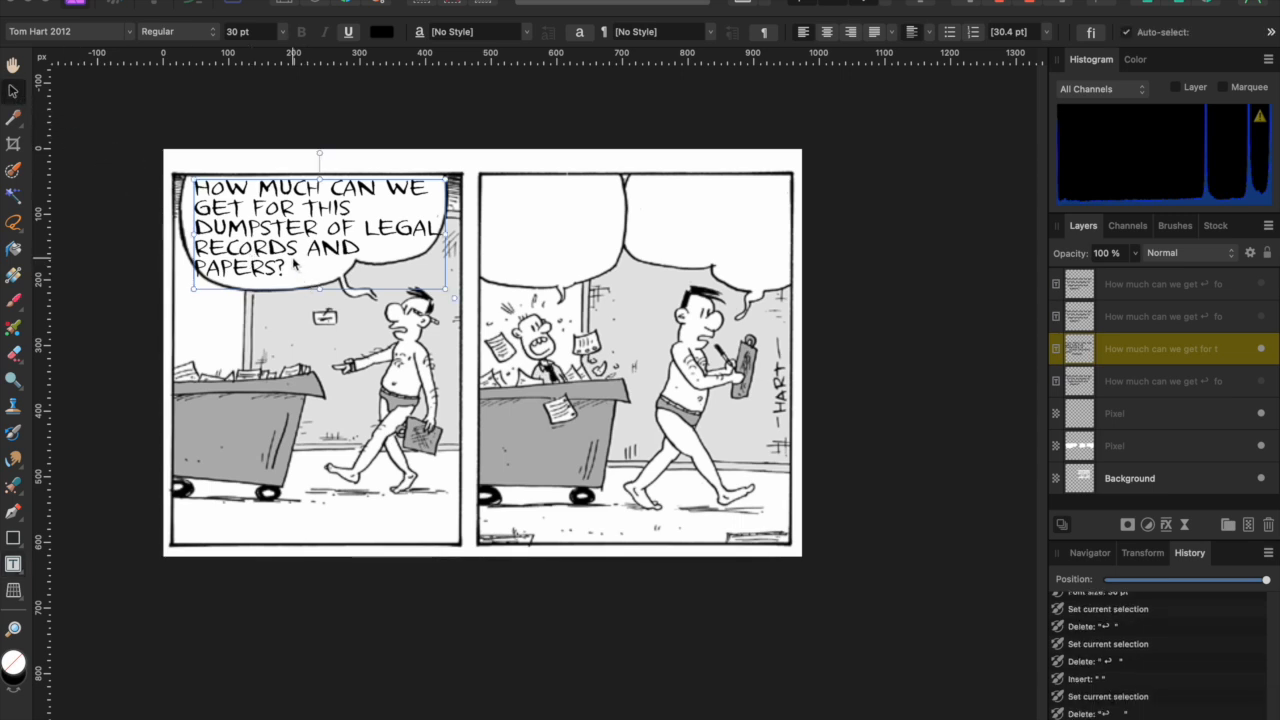
{"action": "double_click", "coordinate": [293, 259]}
{"action": "key", "text": "super+a"}
{"action": "left_click", "coordinate": [231, 34]}
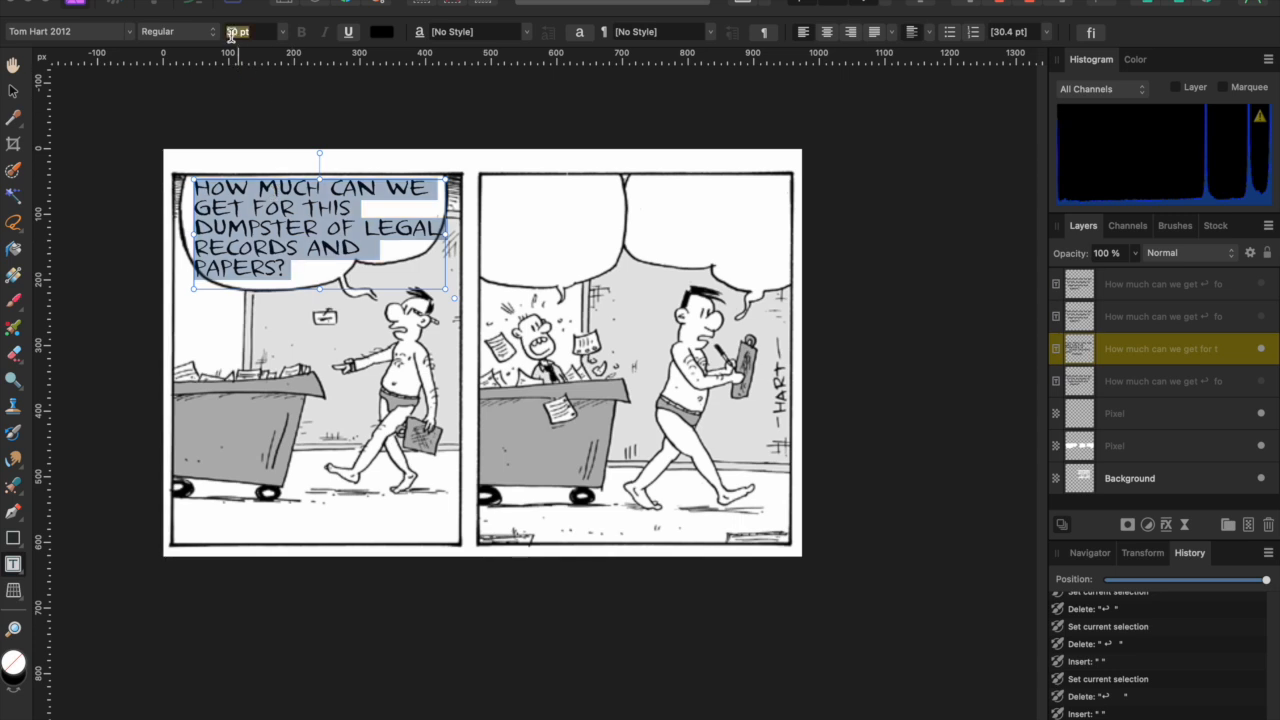
- Reduce the balloon text to 28 pt, then 26 pt, and narrow its text frame
{"action": "key", "text": "Return"}
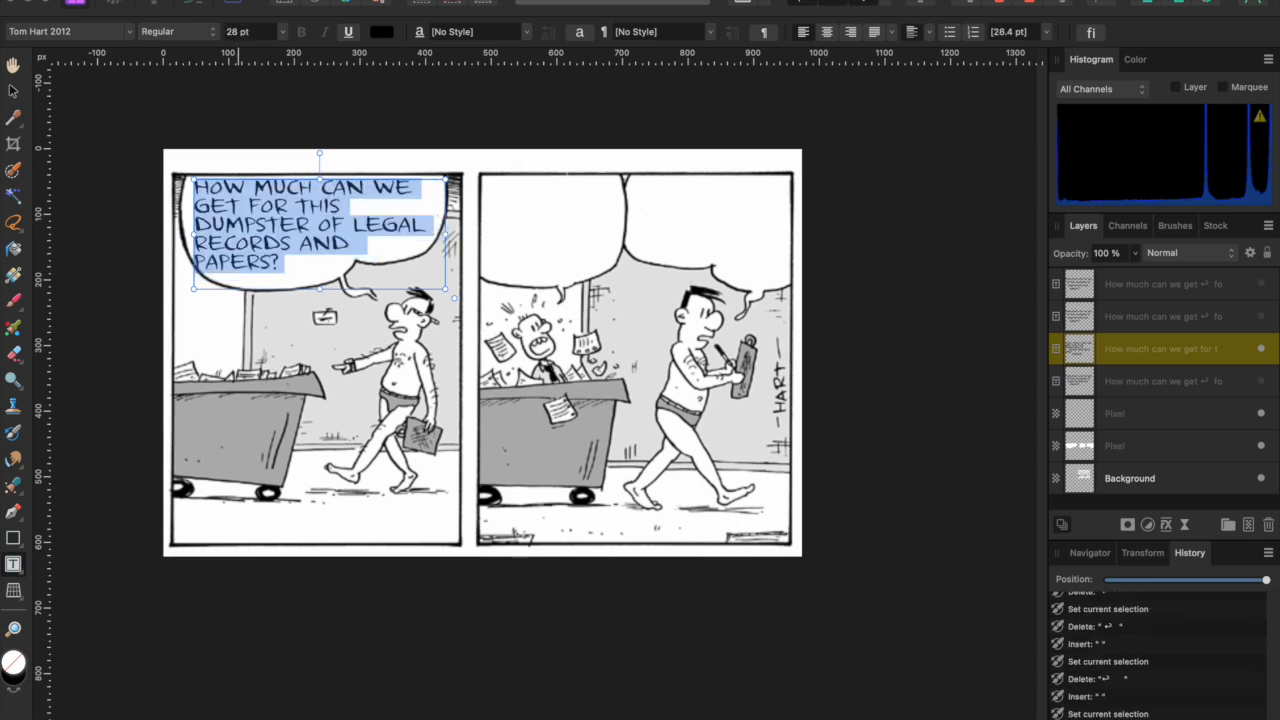
{"action": "left_click", "coordinate": [233, 31]}
{"action": "type", "text": "26"}
{"action": "key", "text": "Return"}
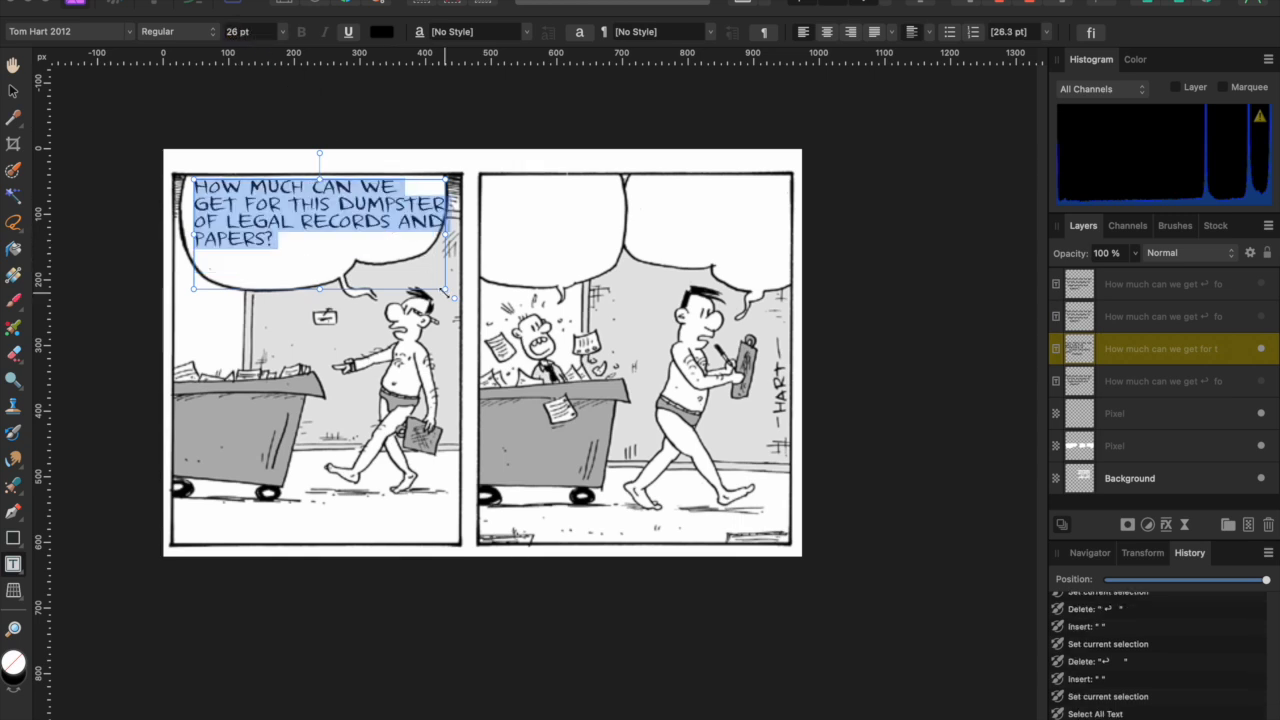
{"action": "left_click_drag", "start_coordinate": [443, 290], "coordinate": [430, 287]}
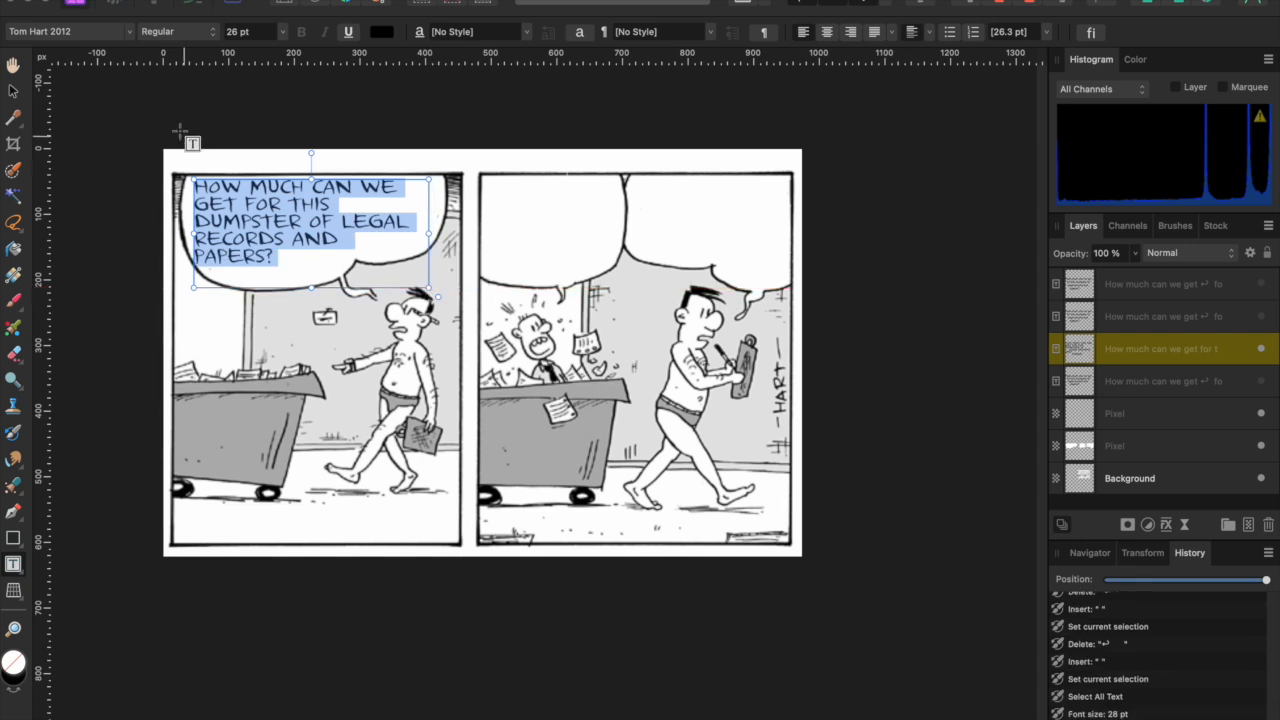
- Shift the balloon lettering frame about 10 px to the right and reselect it
{"action": "left_click", "coordinate": [15, 92]}
{"action": "left_click_drag", "start_coordinate": [297, 253], "coordinate": [308, 257]}
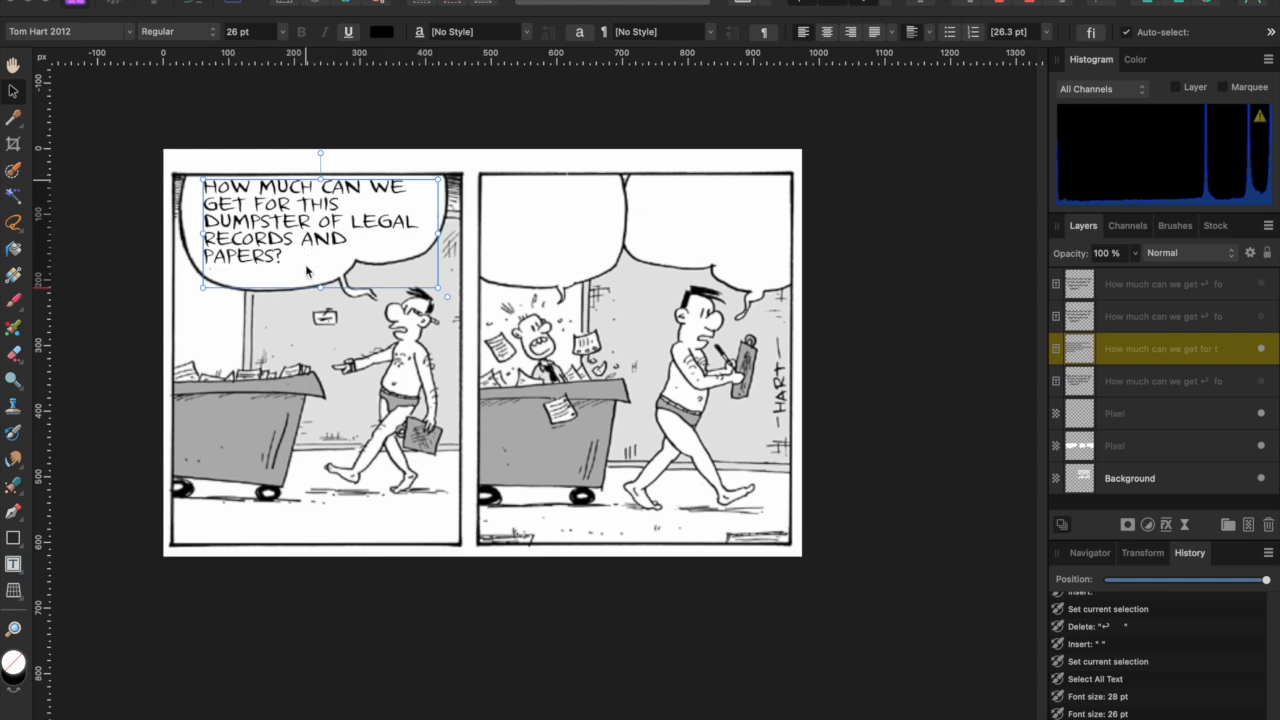
{"action": "left_click", "coordinate": [300, 332]}
{"action": "left_click", "coordinate": [295, 252]}
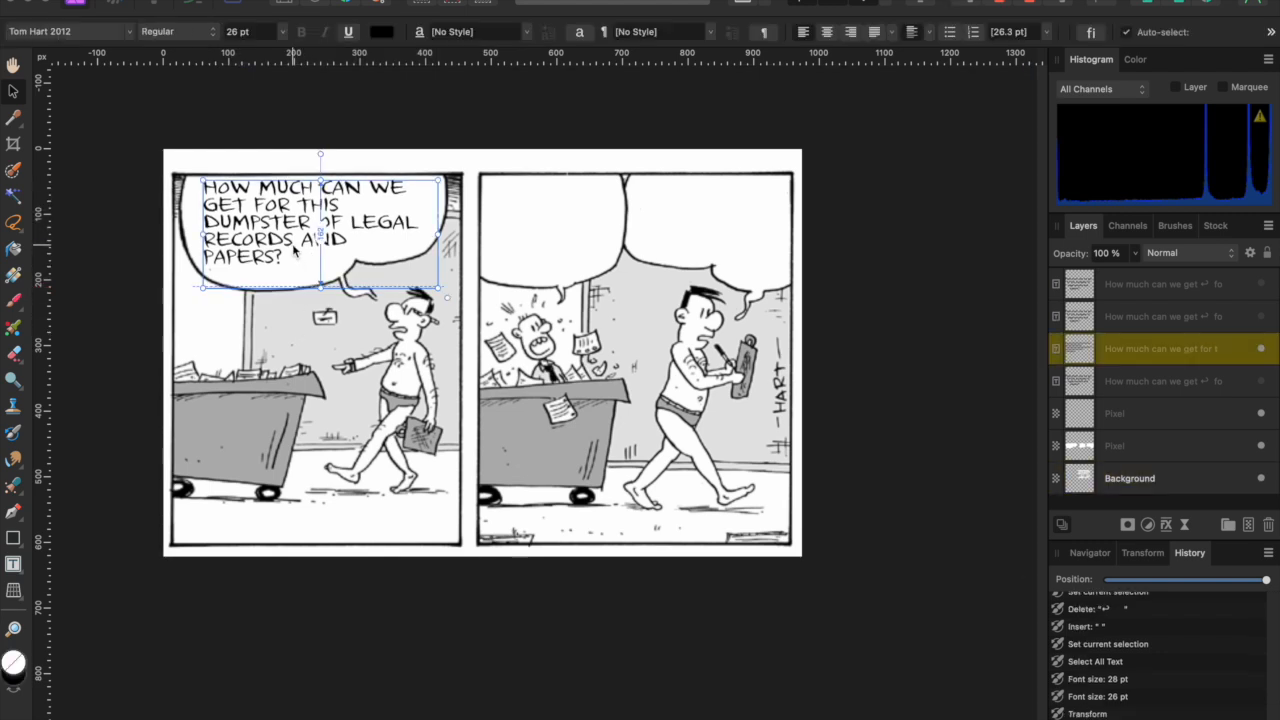
{"action": "left_click", "coordinate": [1004, 33]}
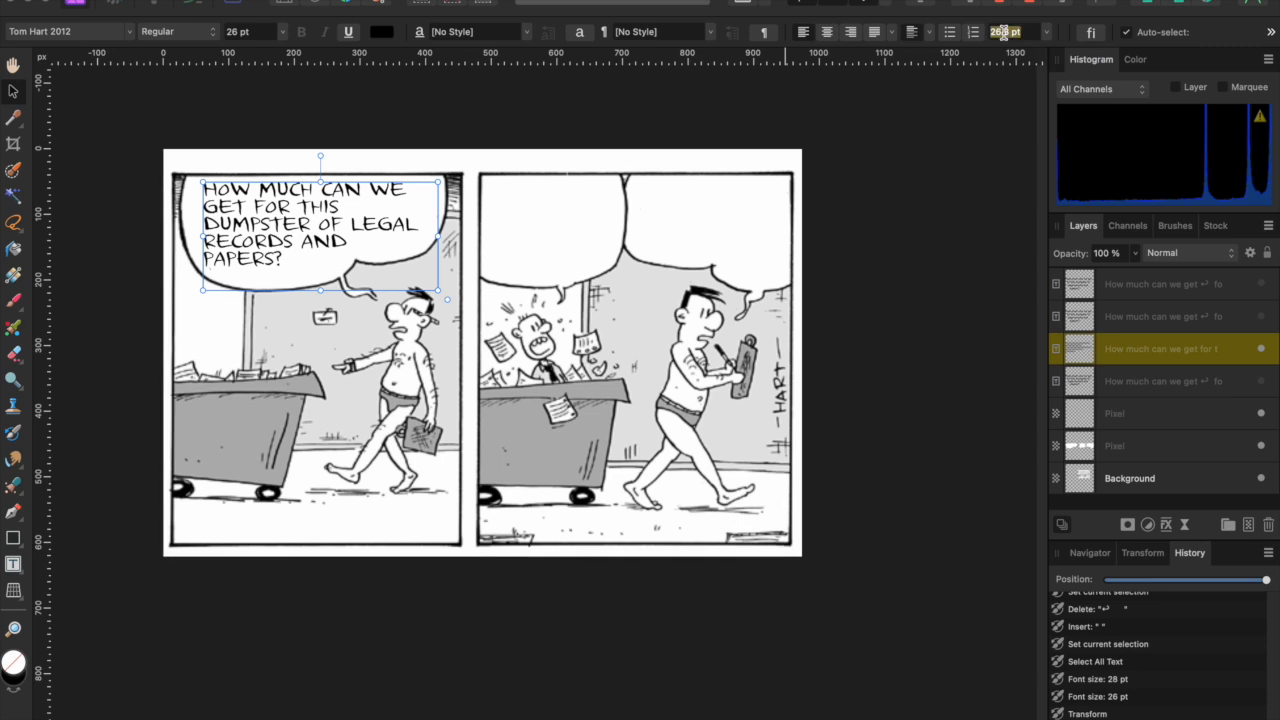
- Set the lettering's line spacing to 27 pt, then 28 pt, and preview it
{"action": "type", "text": "27"}
{"action": "key", "text": "Return"}
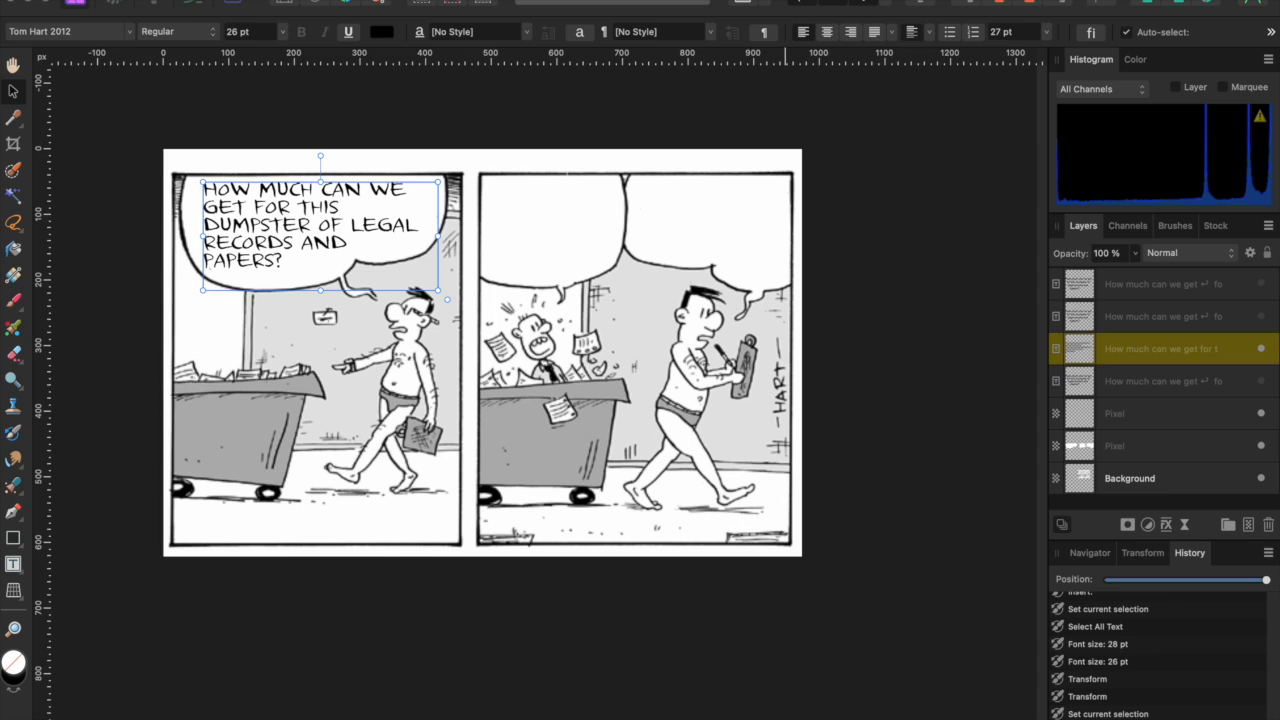
{"action": "double_click", "coordinate": [996, 33]}
{"action": "type", "text": "28"}
{"action": "key", "text": "Return"}
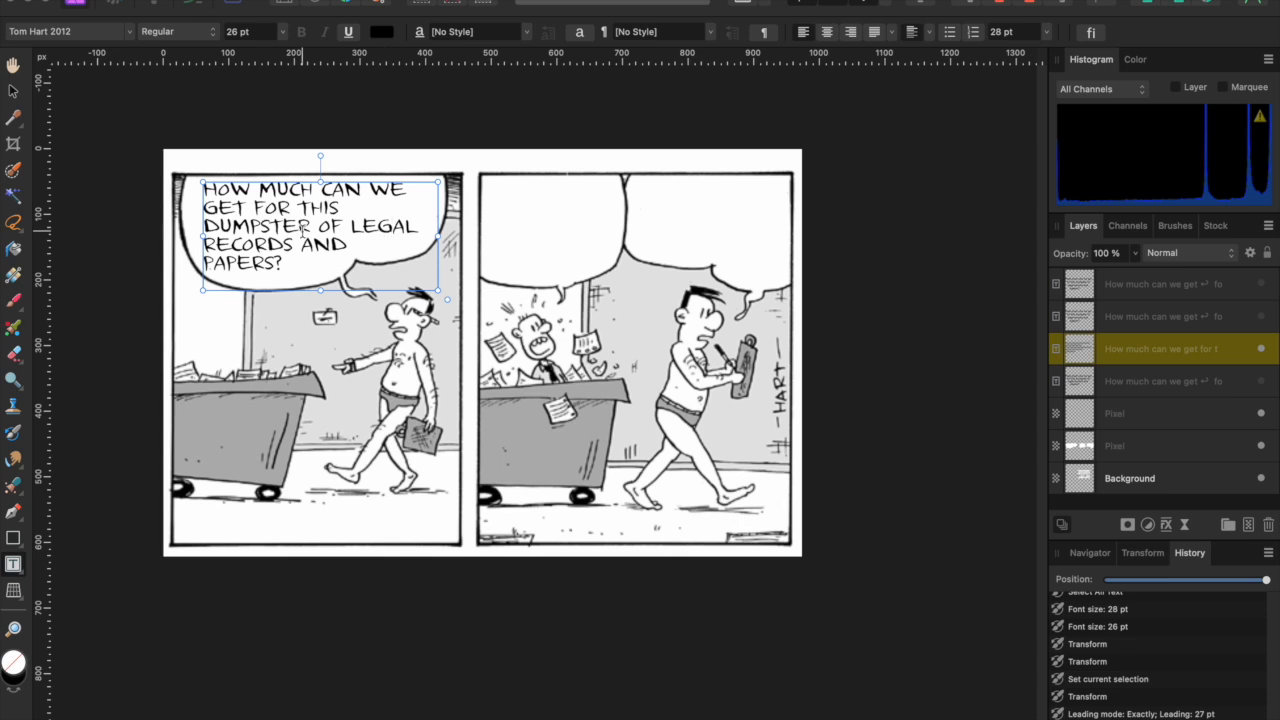
{"action": "left_click", "coordinate": [14, 91]}
{"action": "left_click", "coordinate": [269, 448]}
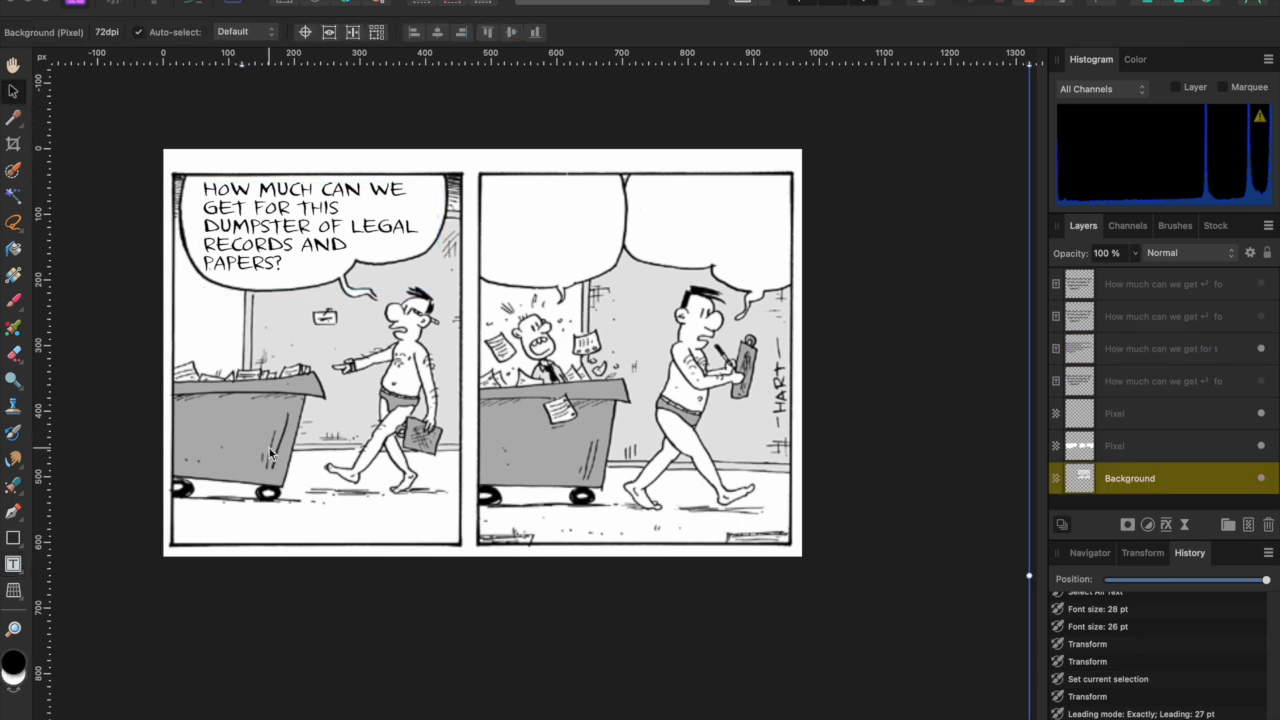
- Indent the GET FOR THIS, RECORDS AND and PAPERS? lines to follow the bubble's curve
{"action": "double_click", "coordinate": [216, 262]}
{"action": "left_click", "coordinate": [211, 260]}
{"action": "key", "text": "Left"}
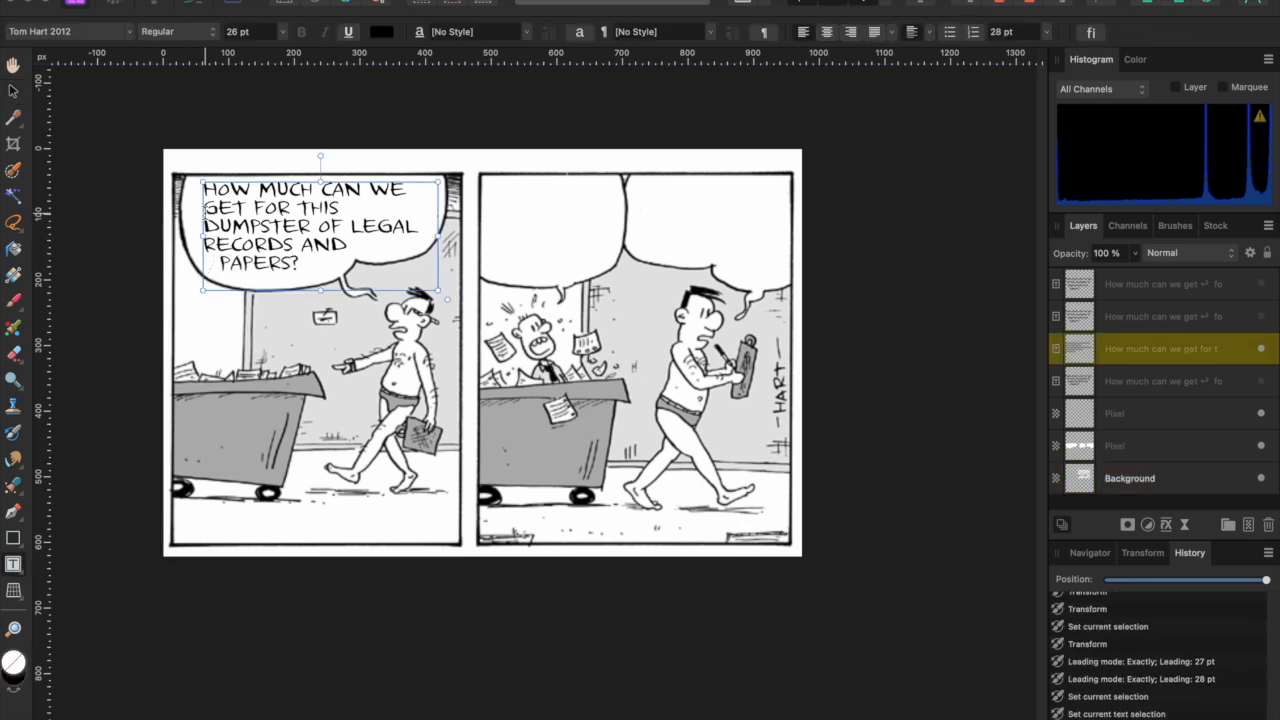
{"action": "left_click", "coordinate": [205, 208]}
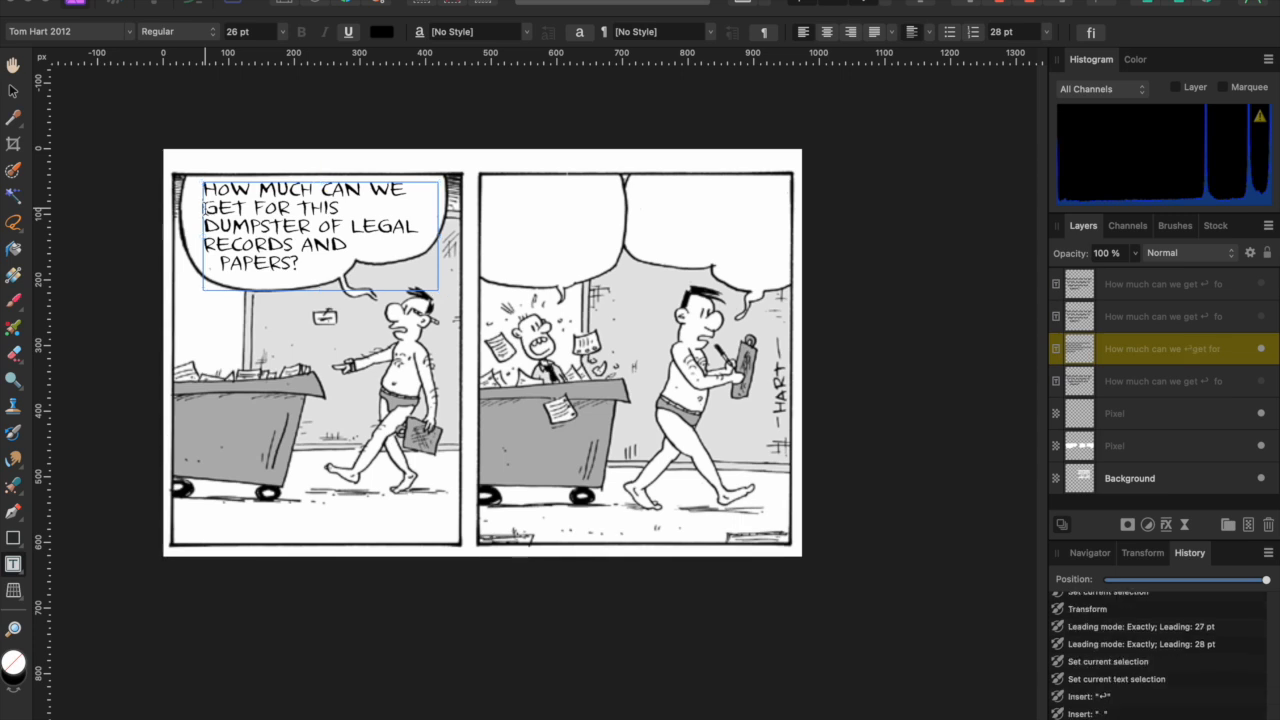
{"action": "left_click", "coordinate": [210, 245]}
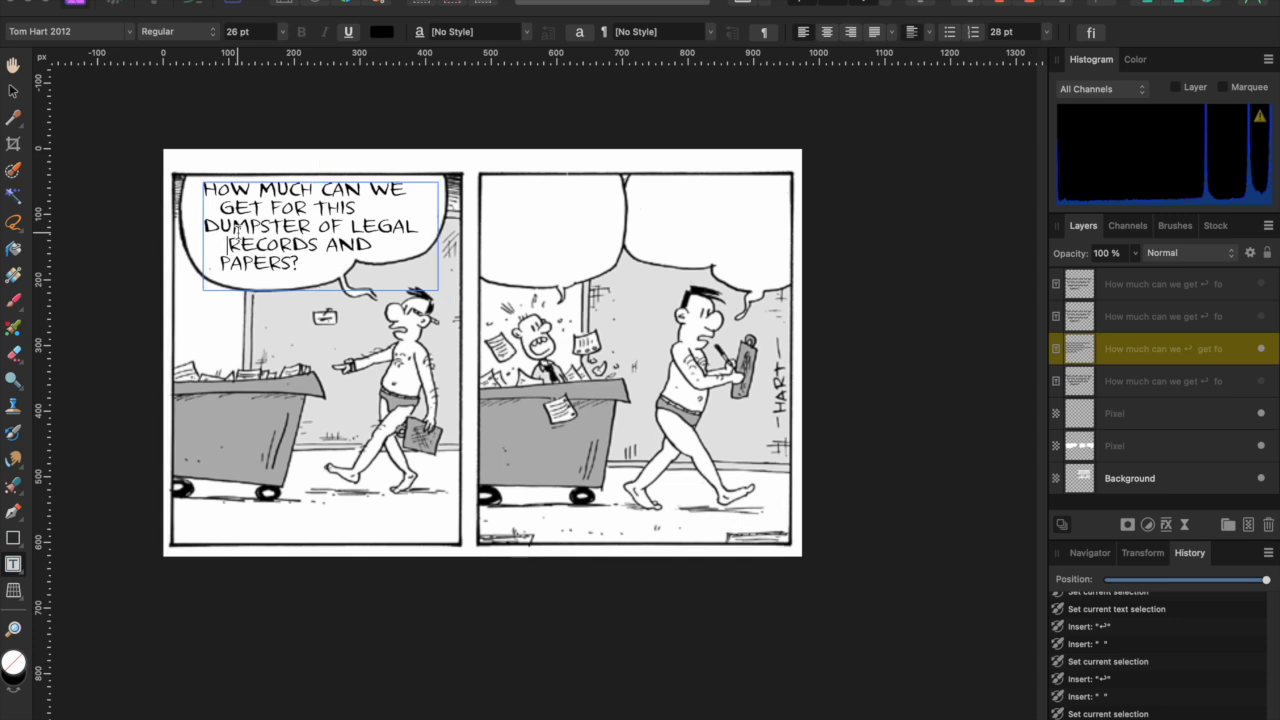
{"action": "left_click", "coordinate": [221, 208]}
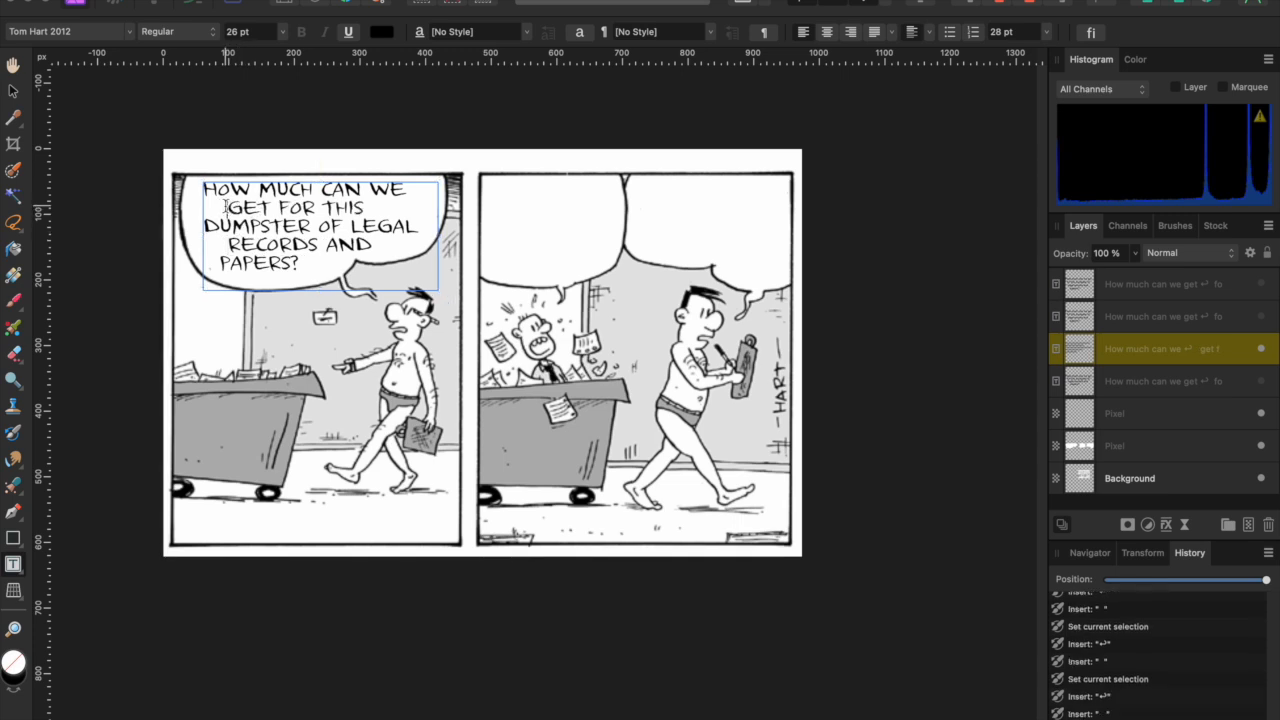
{"action": "key", "text": "Escape"}
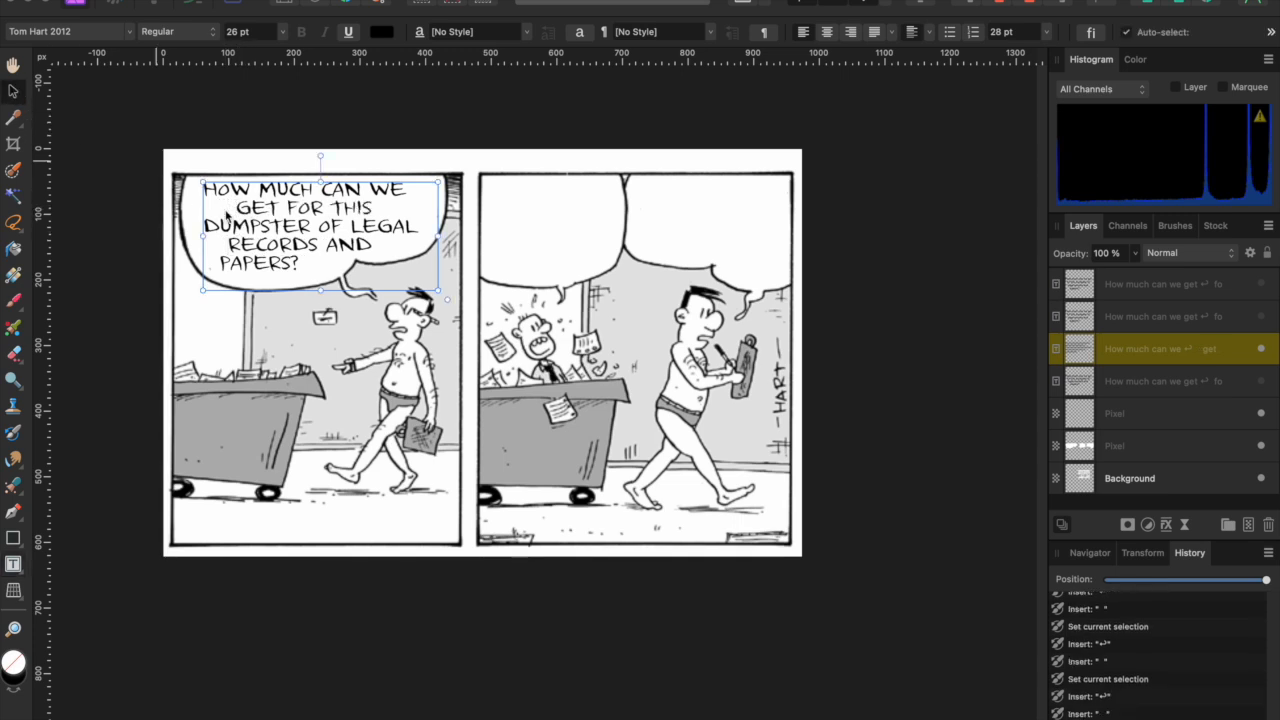
{"action": "left_click", "coordinate": [265, 158]}
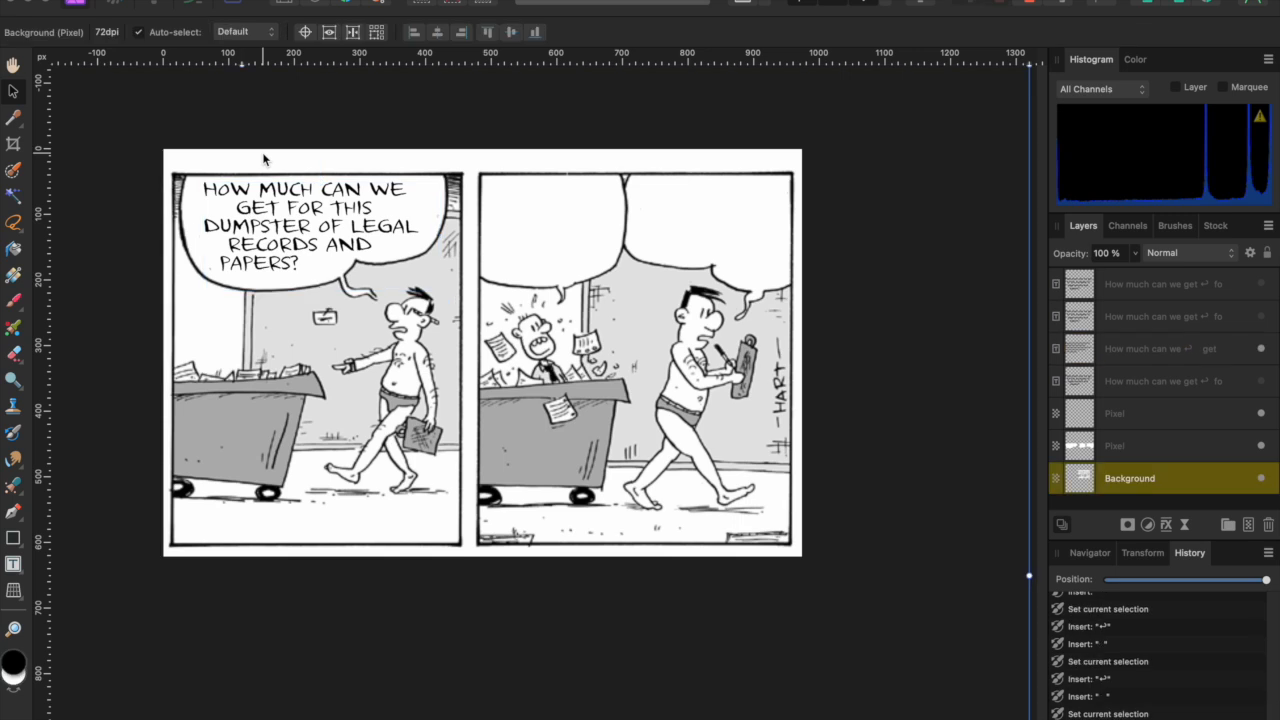
- Apply 30 pt line spacing and reposition the lettering within the left balloon
{"action": "left_click", "coordinate": [287, 230]}
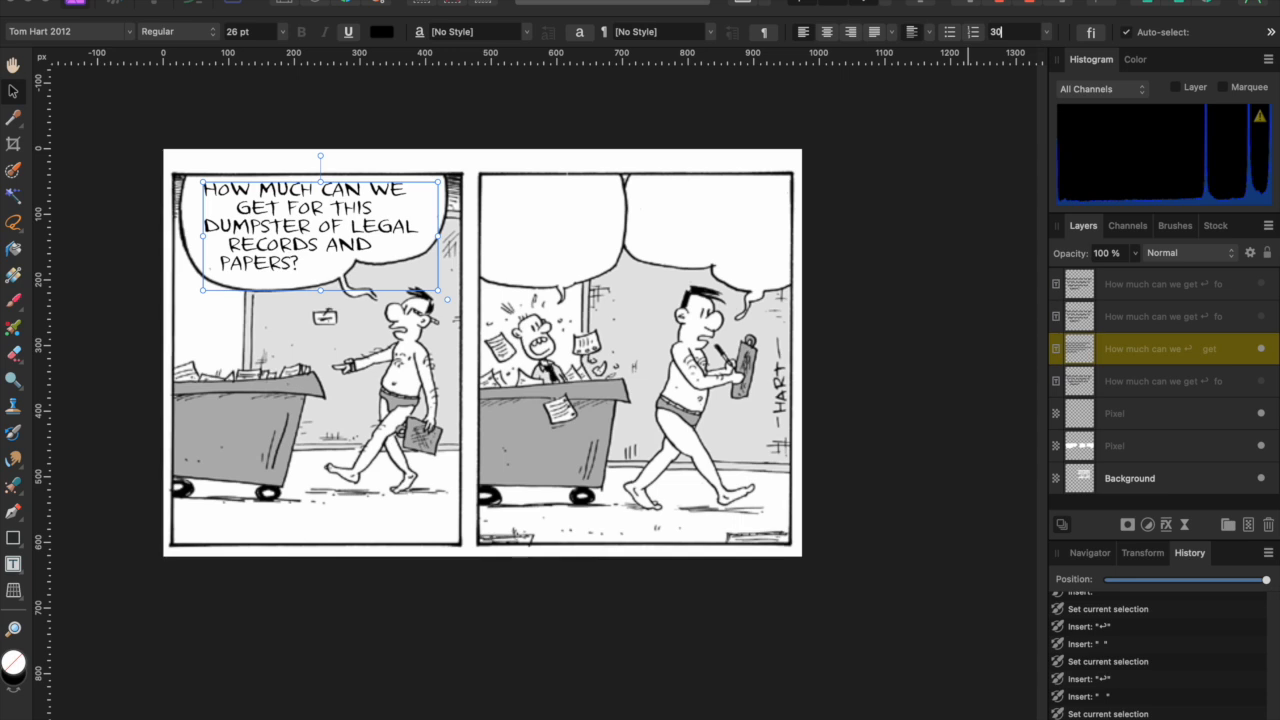
{"action": "key", "text": "Return"}
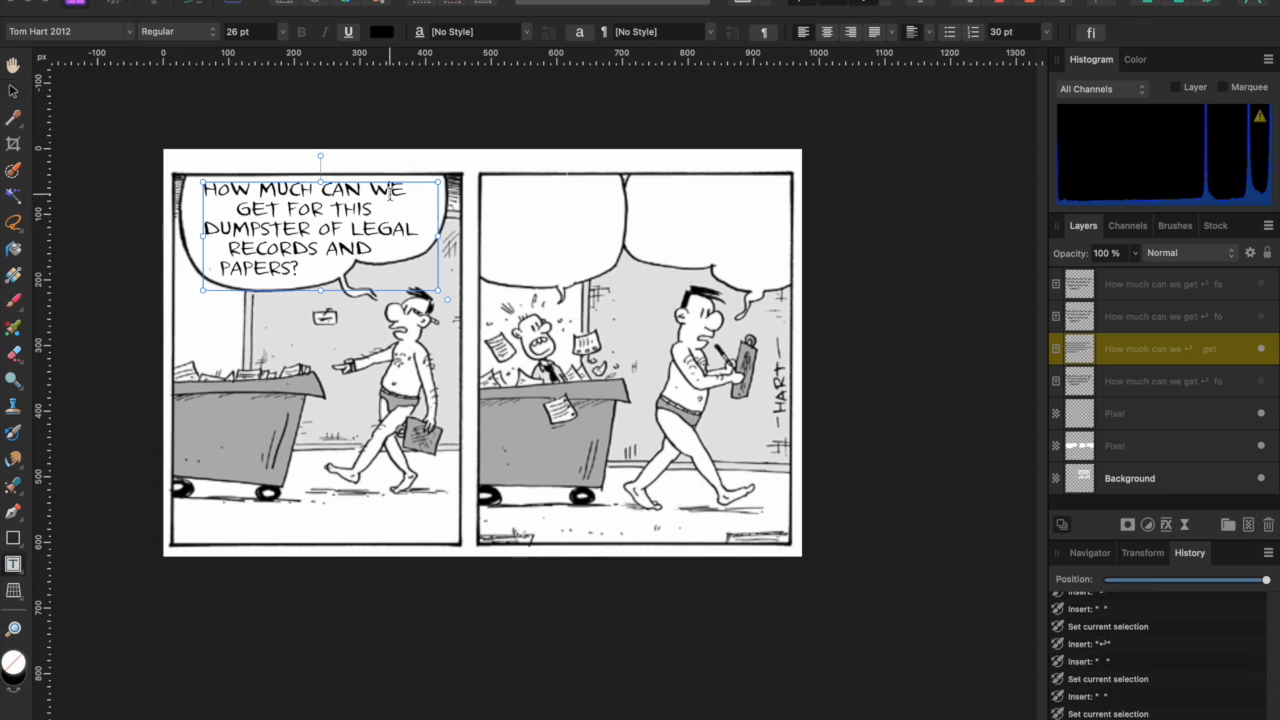
{"action": "left_click", "coordinate": [14, 93]}
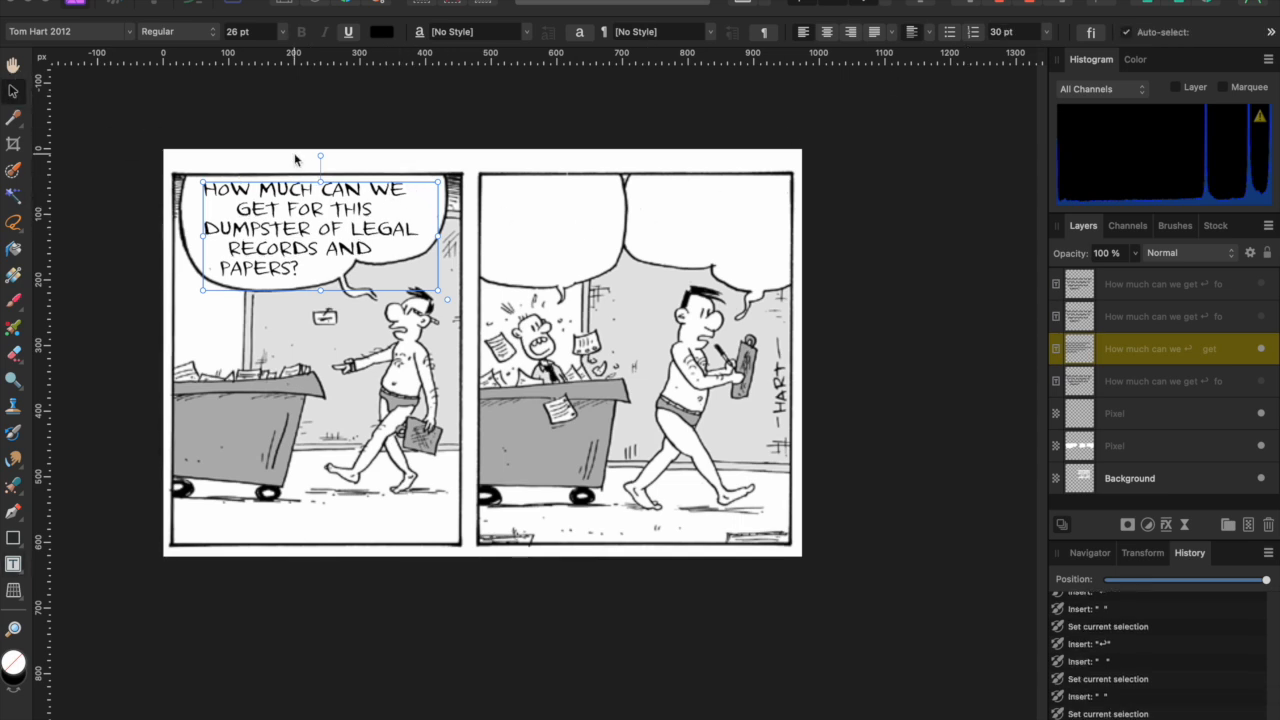
{"action": "left_click", "coordinate": [295, 157]}
{"action": "left_click_drag", "start_coordinate": [292, 194], "coordinate": [290, 194]}
{"action": "left_click", "coordinate": [403, 150]}
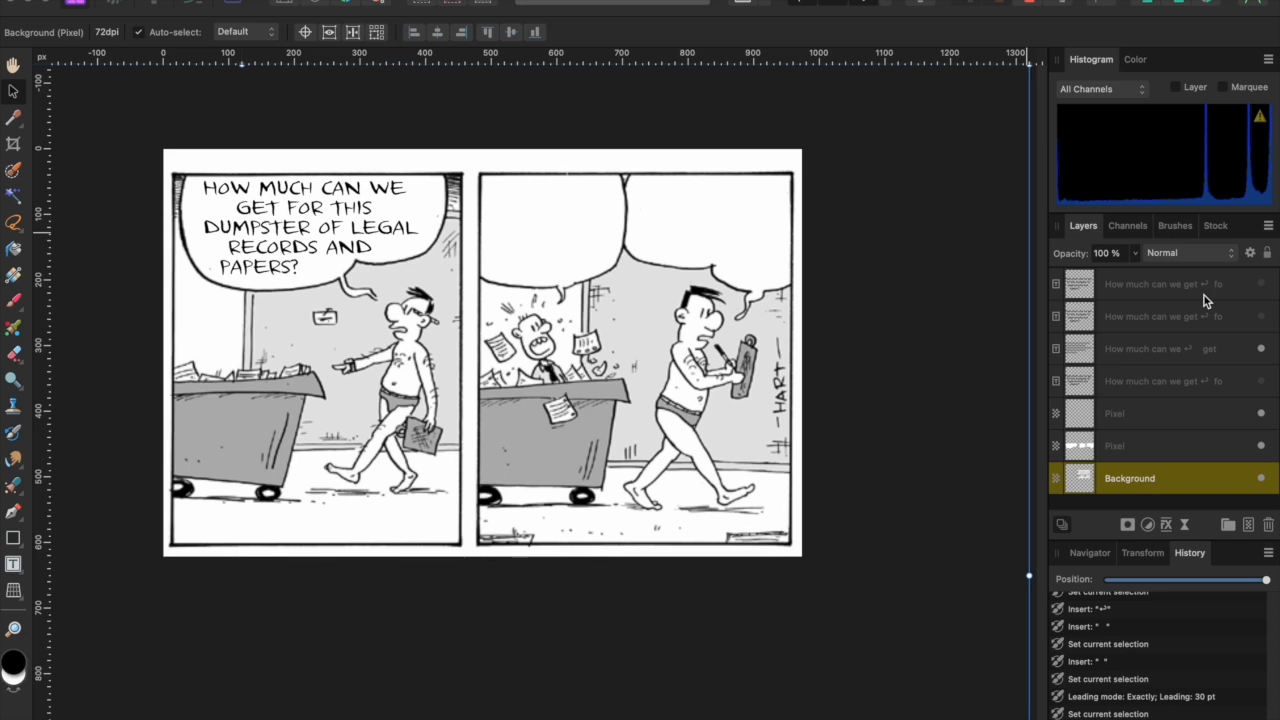
{"action": "scroll", "coordinate": [598, 362], "scroll_direction": "up", "scroll_amount": 5}
{"action": "scroll", "coordinate": [595, 360], "scroll_direction": "up", "scroll_amount": 1}
{"action": "scroll", "coordinate": [595, 360], "scroll_direction": "left", "scroll_amount": 4}
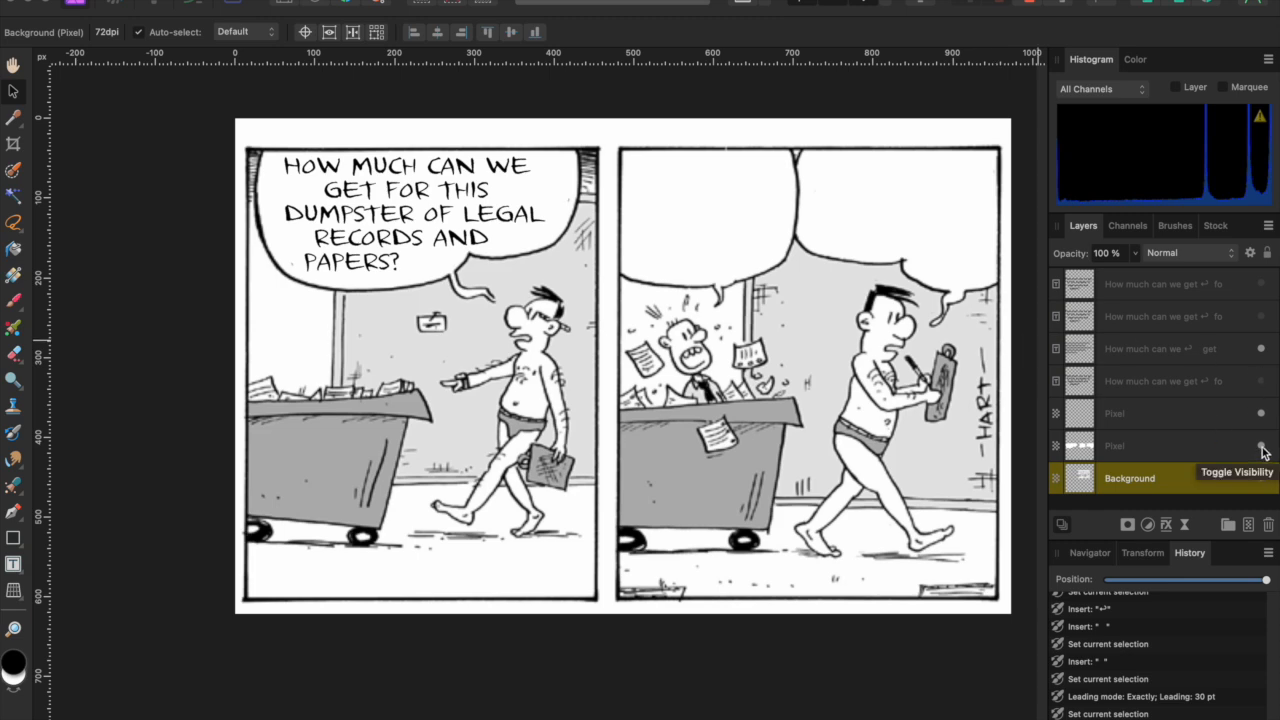
{"action": "left_click", "coordinate": [1261, 349]}
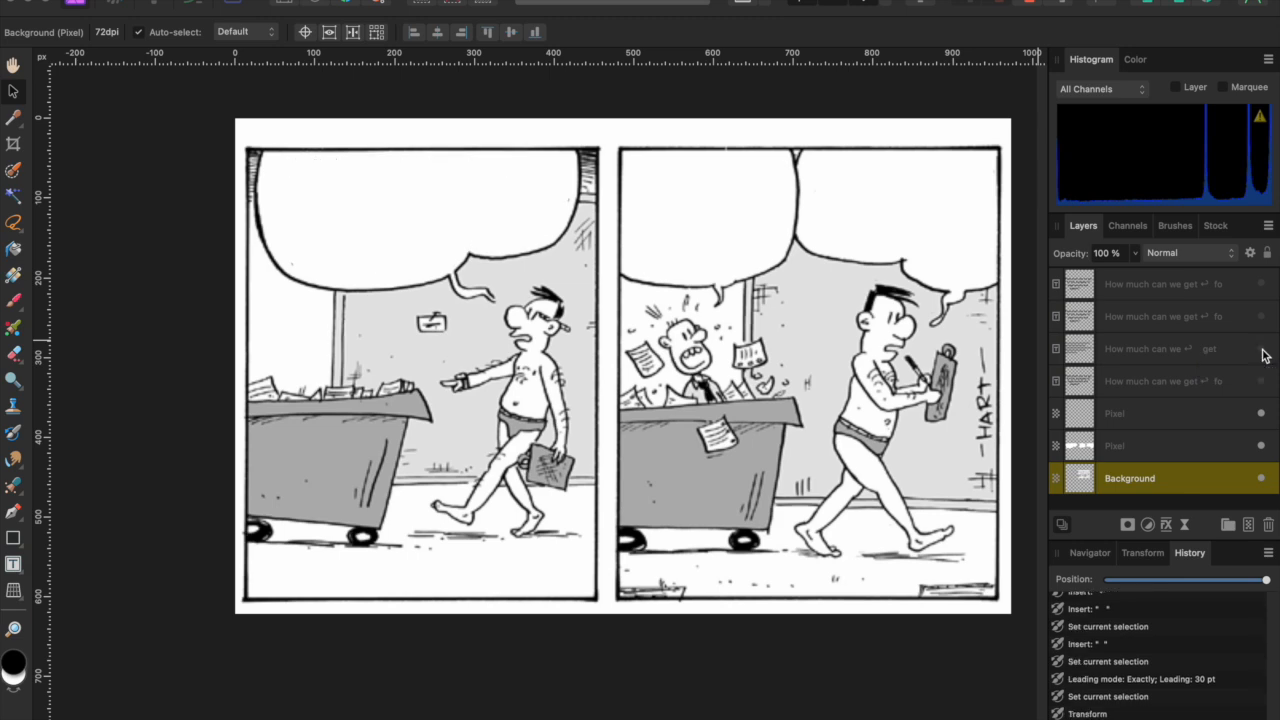
{"action": "left_click", "coordinate": [1261, 445]}
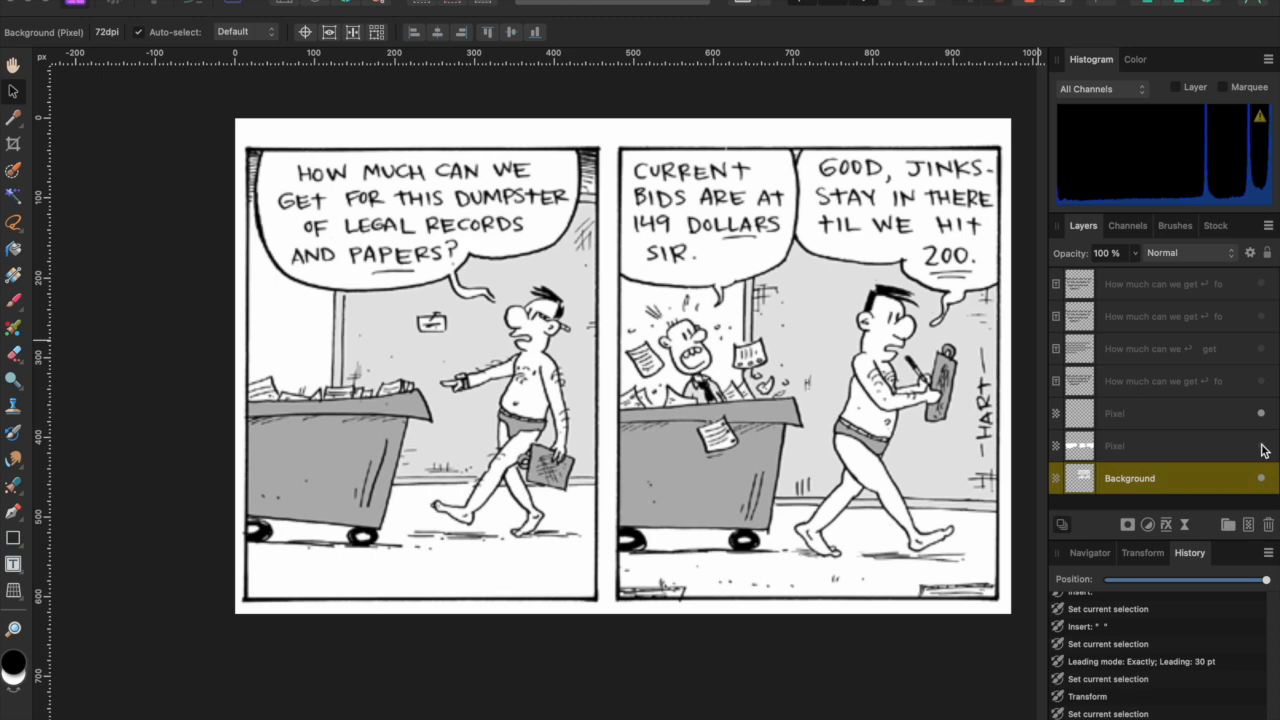
{"action": "left_click", "coordinate": [1262, 446]}
{"action": "left_click", "coordinate": [1262, 382]}
{"action": "left_click", "coordinate": [1262, 382]}
{"action": "left_click", "coordinate": [1261, 349]}
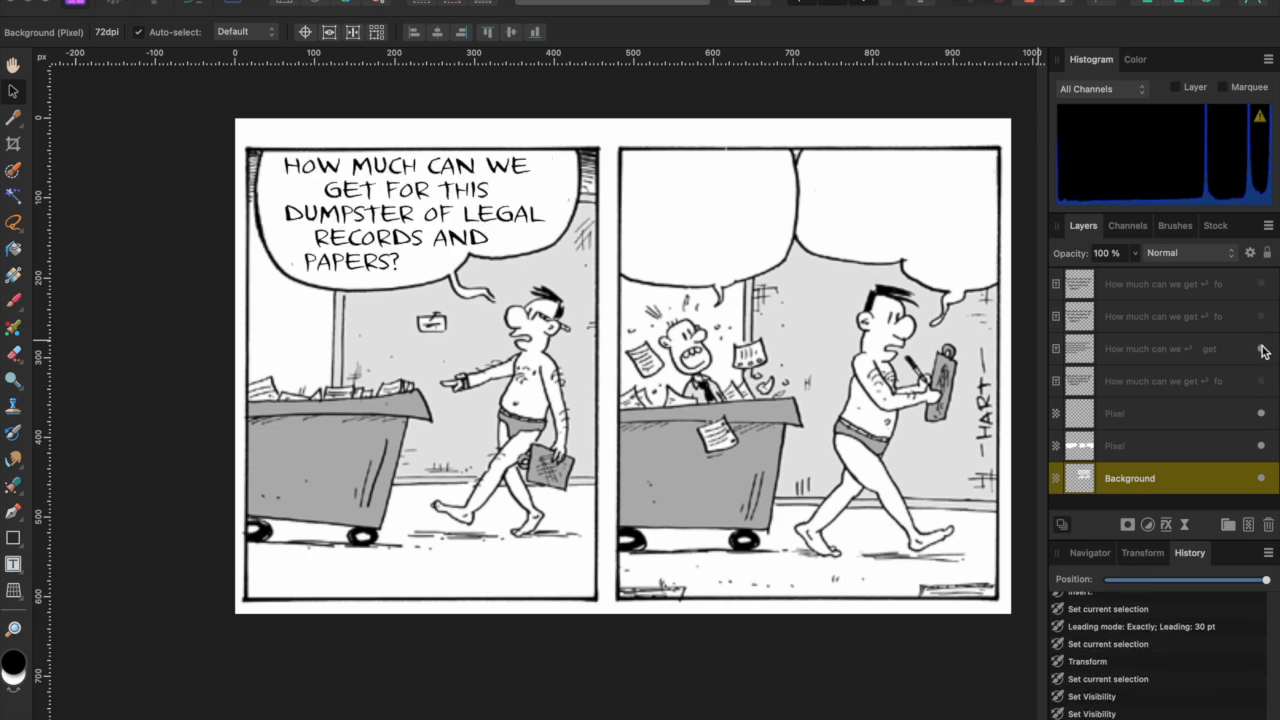
{"action": "key", "text": "t"}
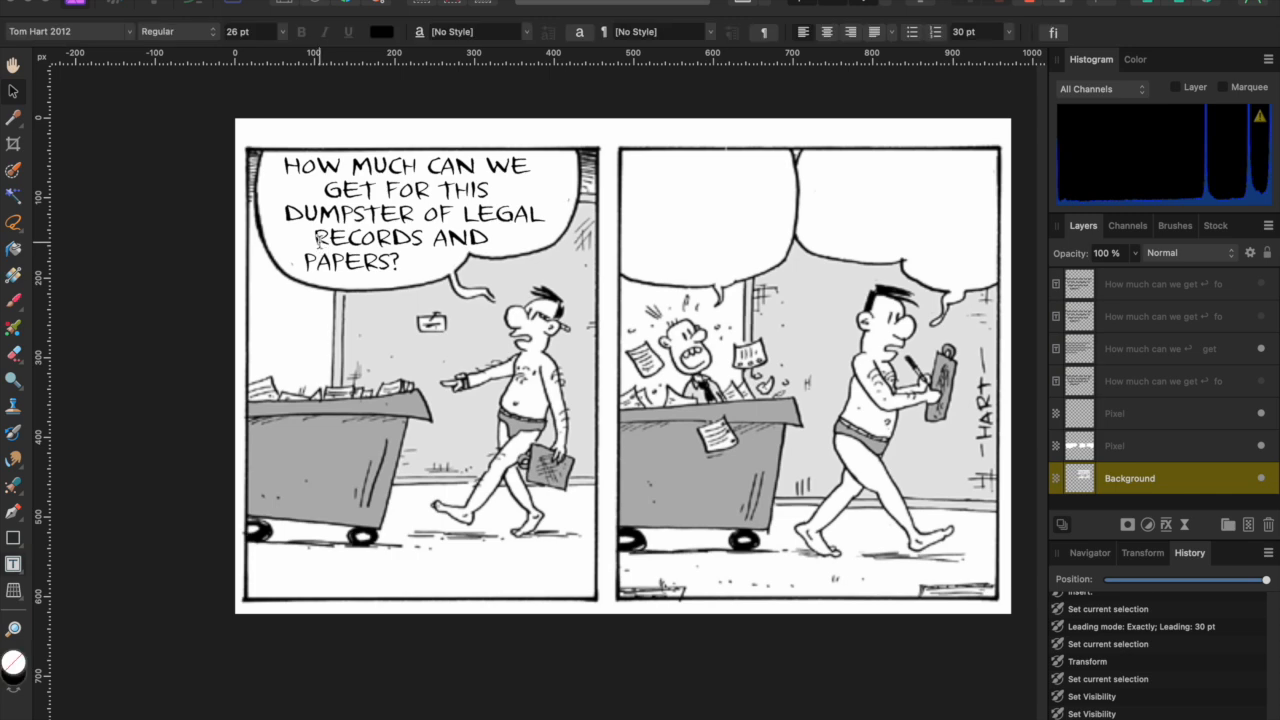
{"action": "left_click_drag", "start_coordinate": [402, 264], "coordinate": [264, 167]}
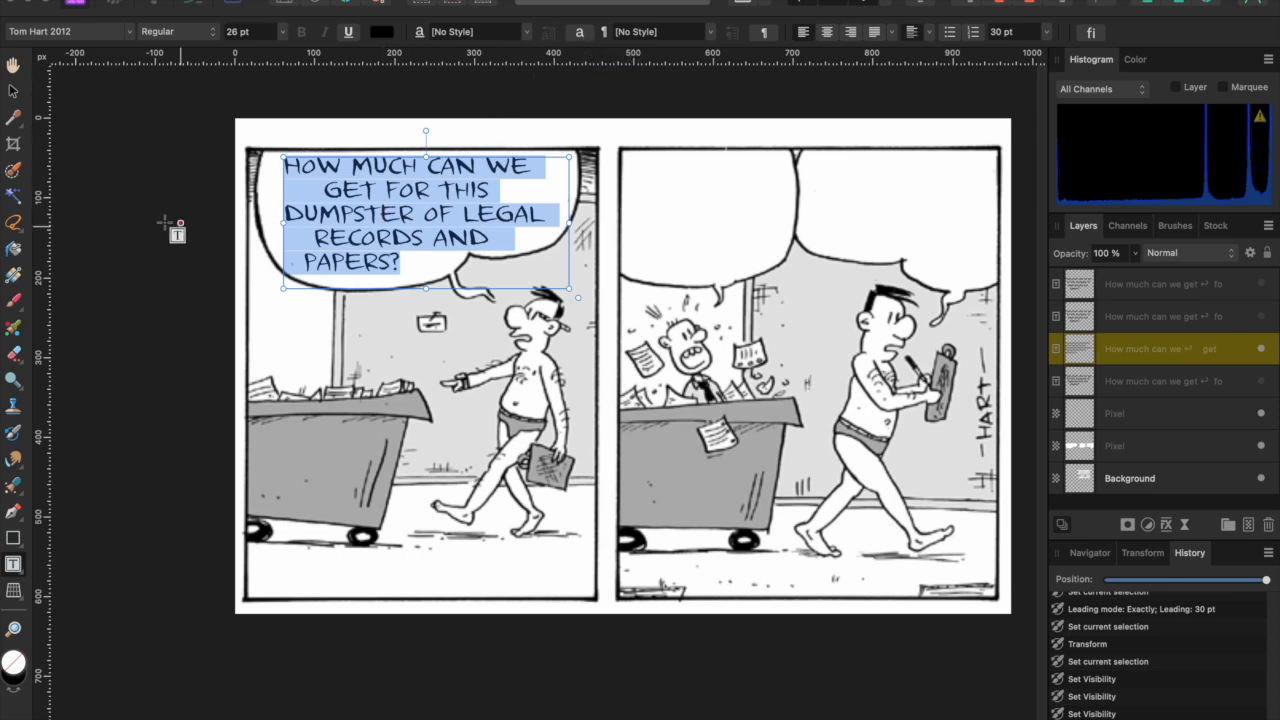
{"action": "left_click", "coordinate": [13, 93]}
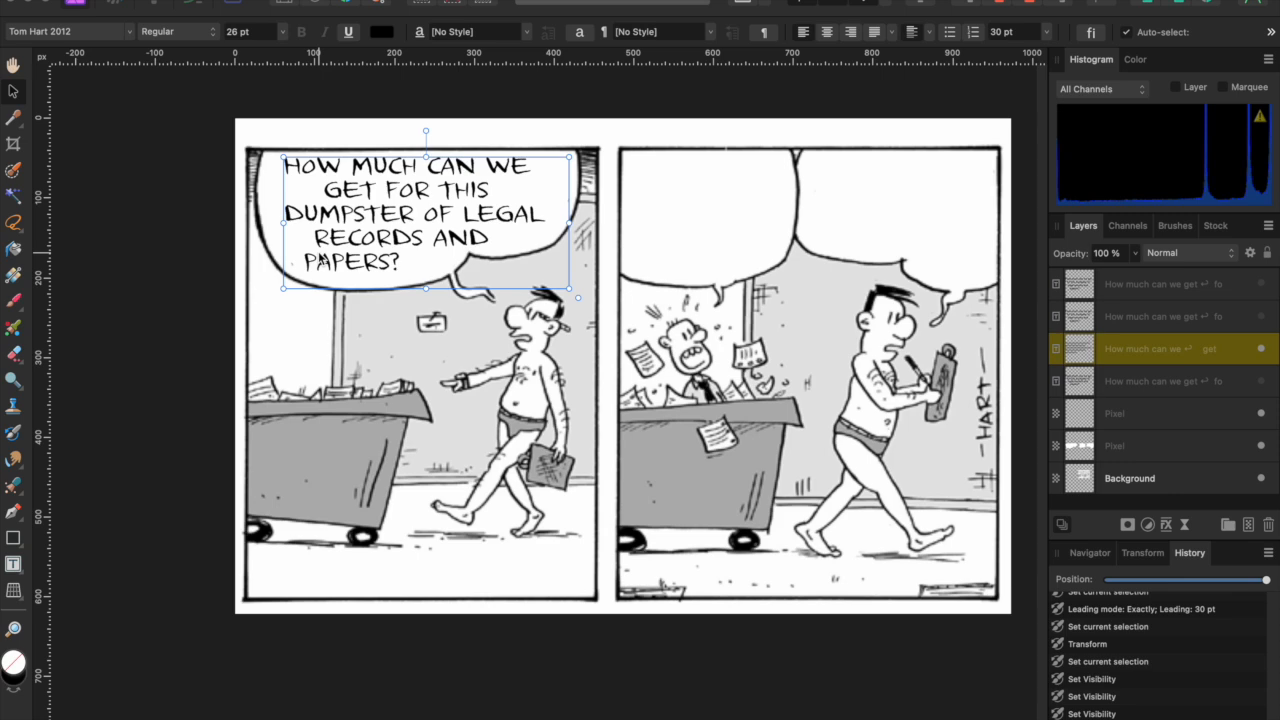
{"action": "double_click", "coordinate": [318, 212]}
{"action": "double_click", "coordinate": [318, 212]}
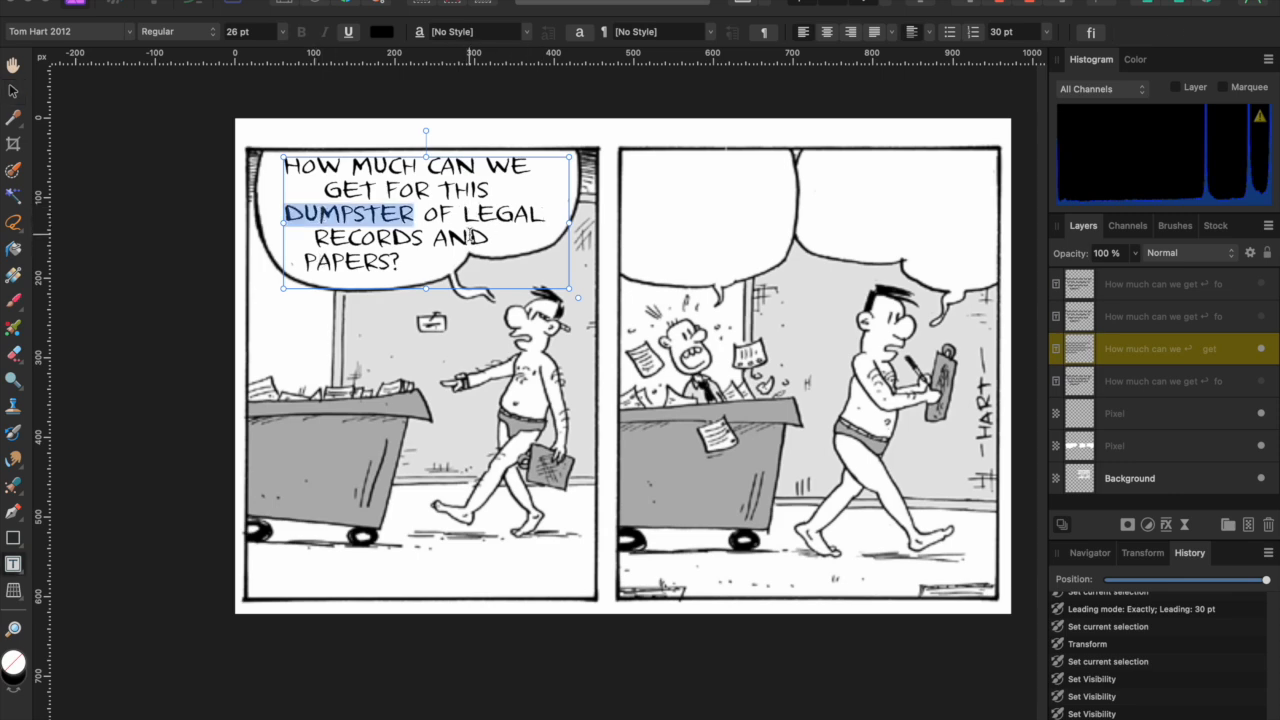
{"action": "left_click", "coordinate": [13, 92]}
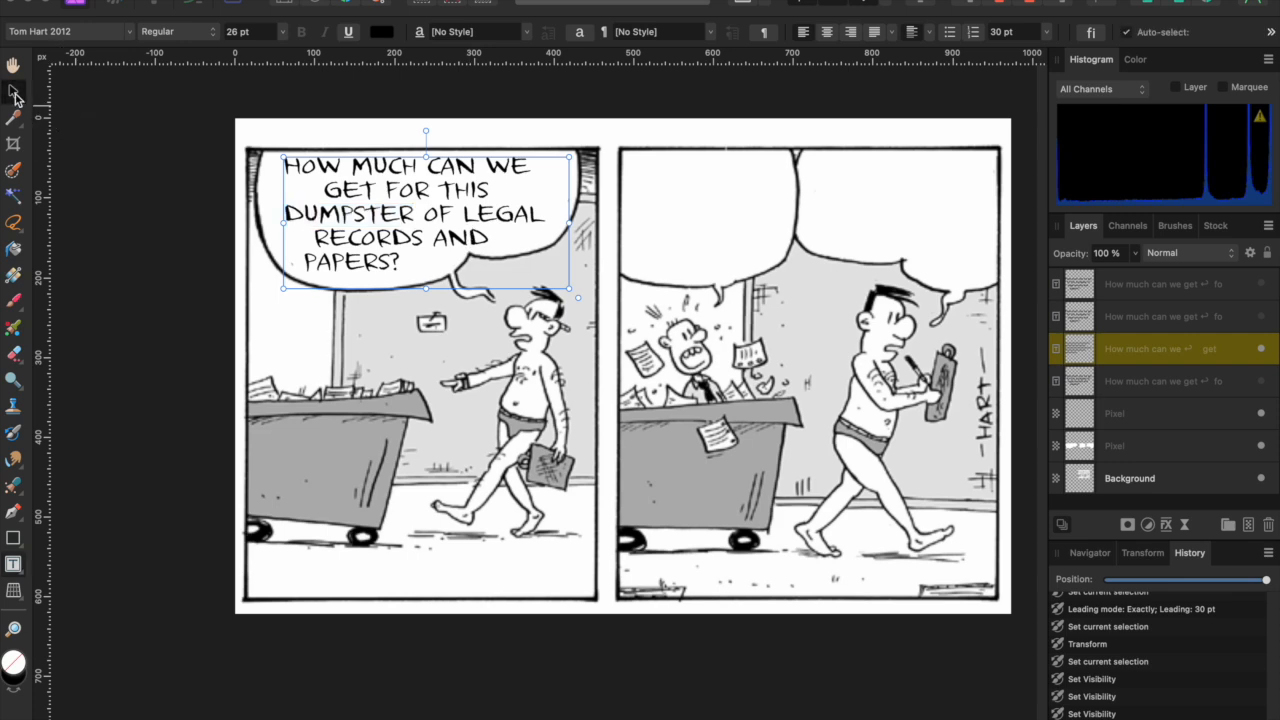
{"action": "left_click", "coordinate": [316, 368]}
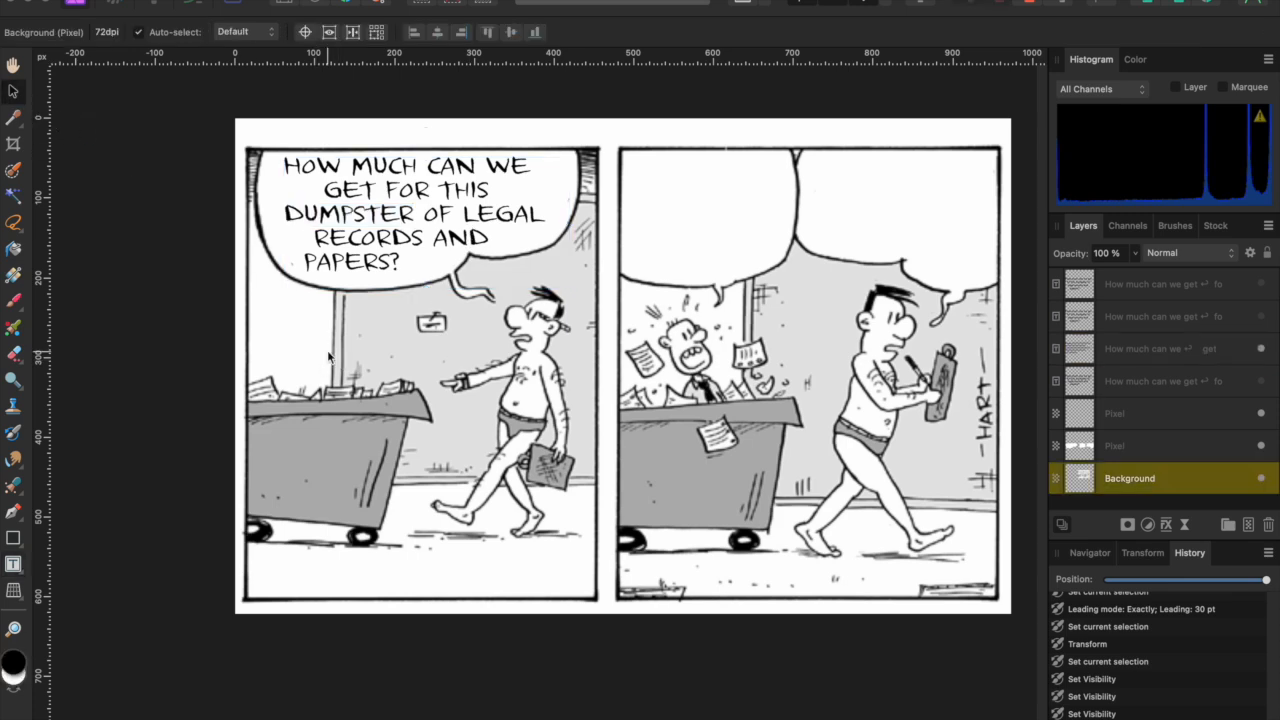
- Open the Print dialog from File and cancel it without printing
{"action": "left_click", "coordinate": [153, 1]}
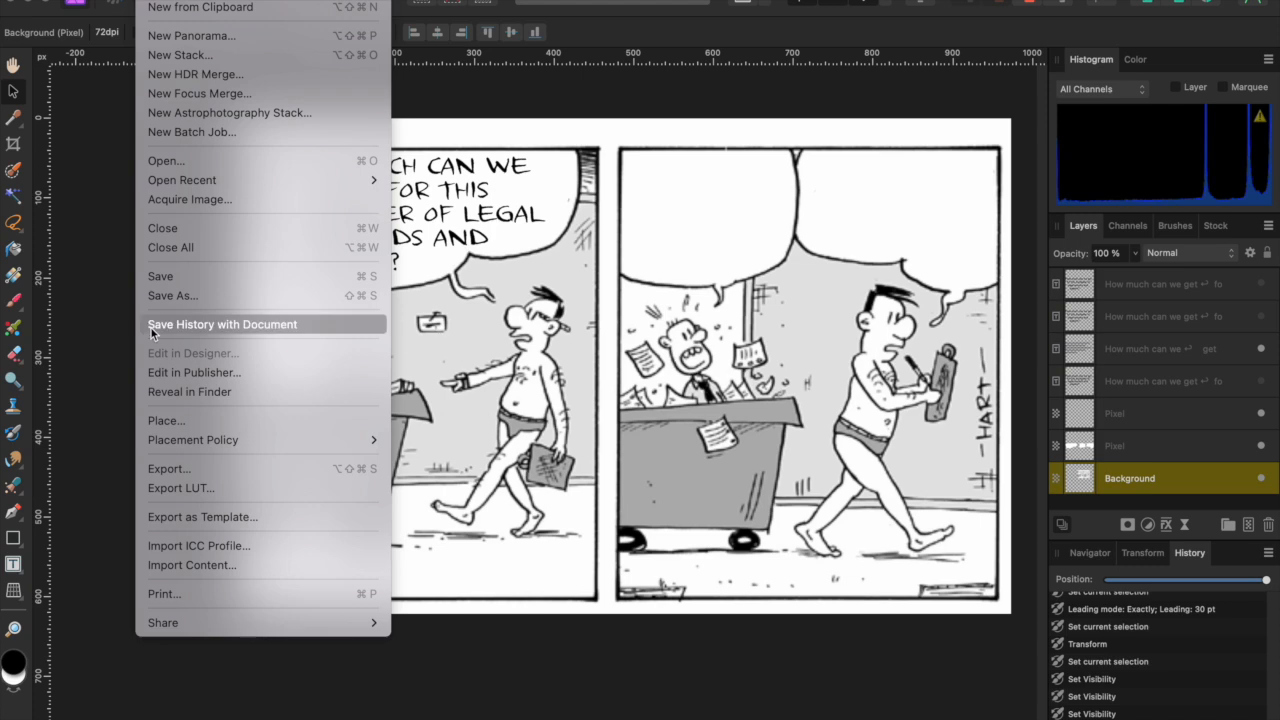
{"action": "left_click", "coordinate": [175, 597]}
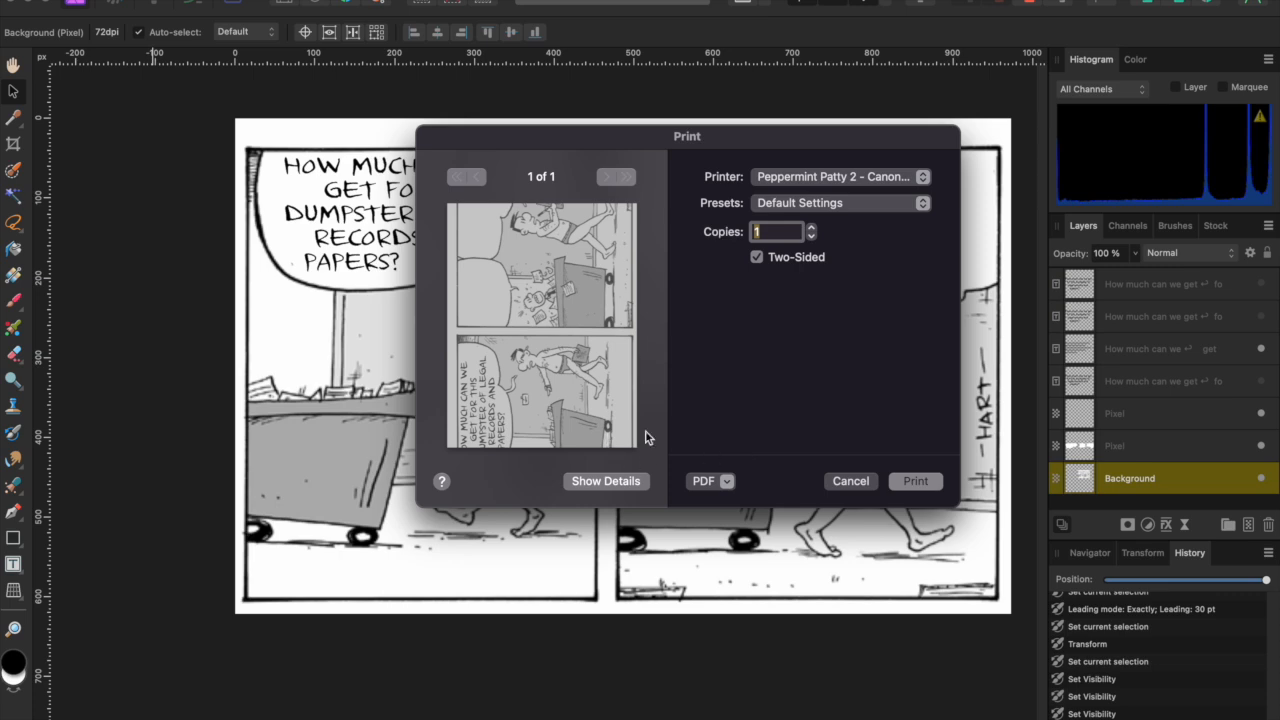
{"action": "left_click", "coordinate": [853, 484]}
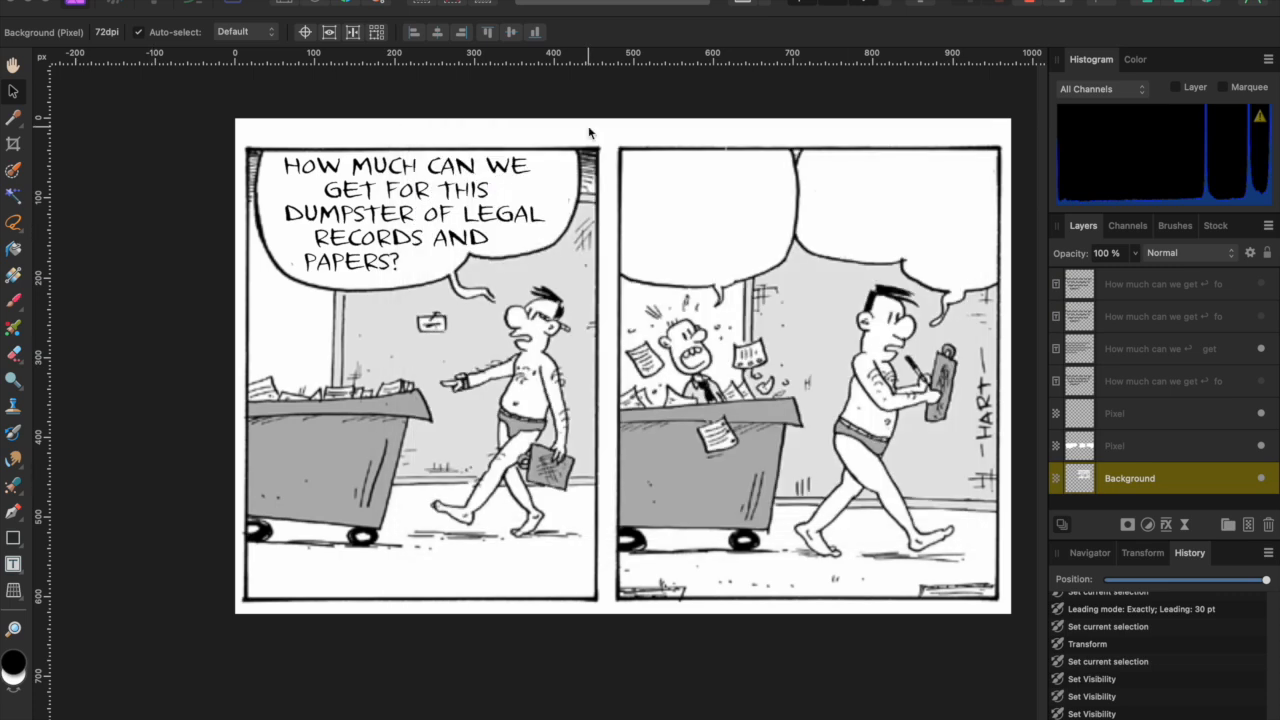
- Crop the image to the left panel only, leaving 470 × 622 px
{"action": "key", "text": "c"}
{"action": "left_click_drag", "start_coordinate": [1010, 366], "coordinate": [609, 368]}
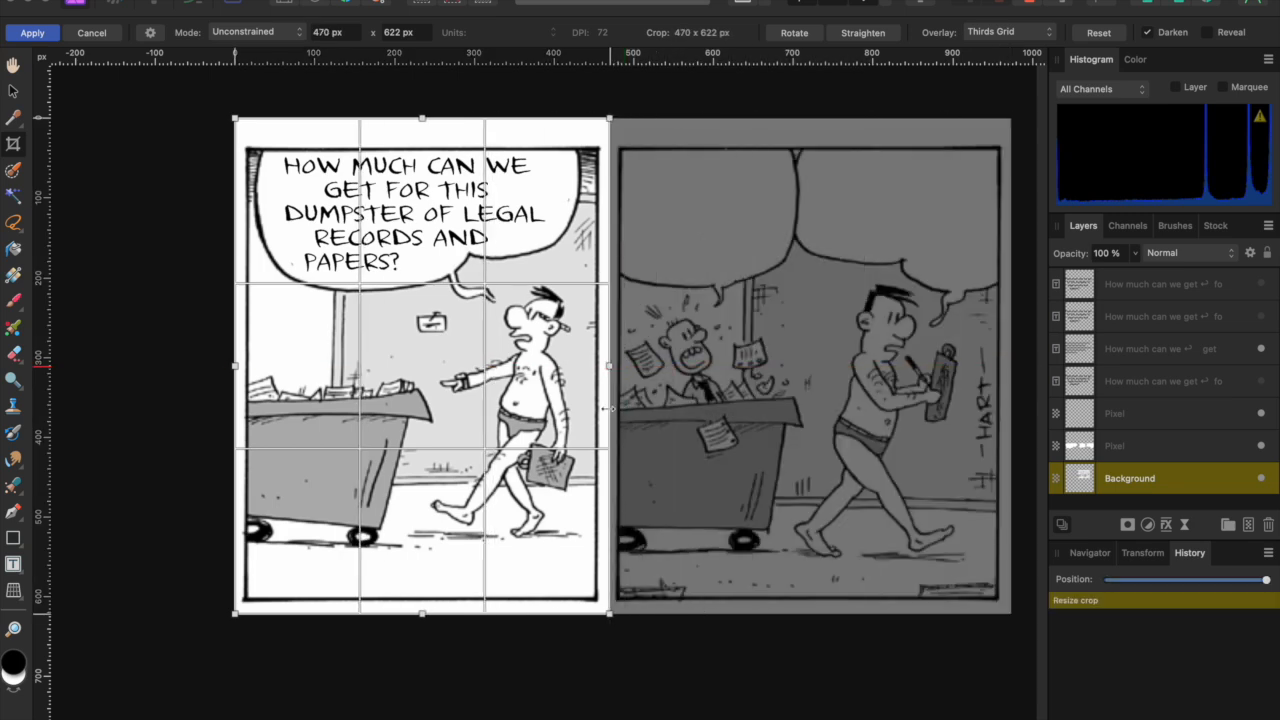
{"action": "key", "text": "Return"}
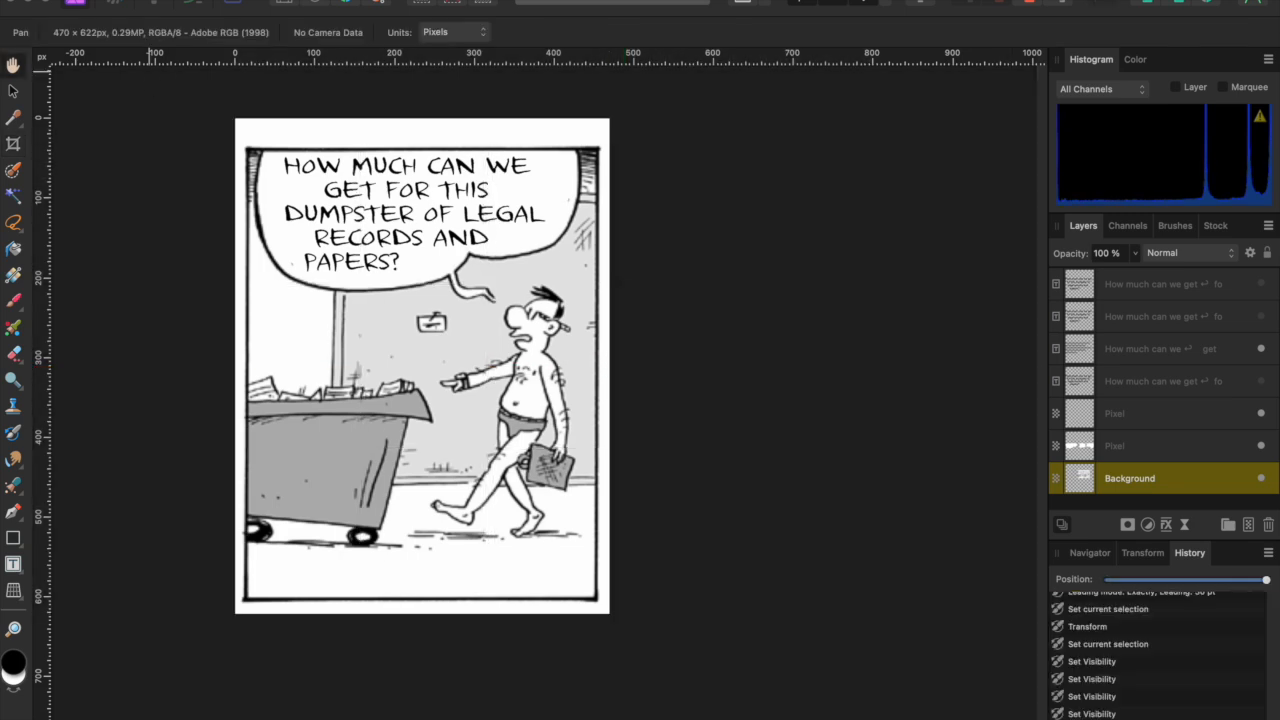
{"action": "left_click", "coordinate": [156, 0]}
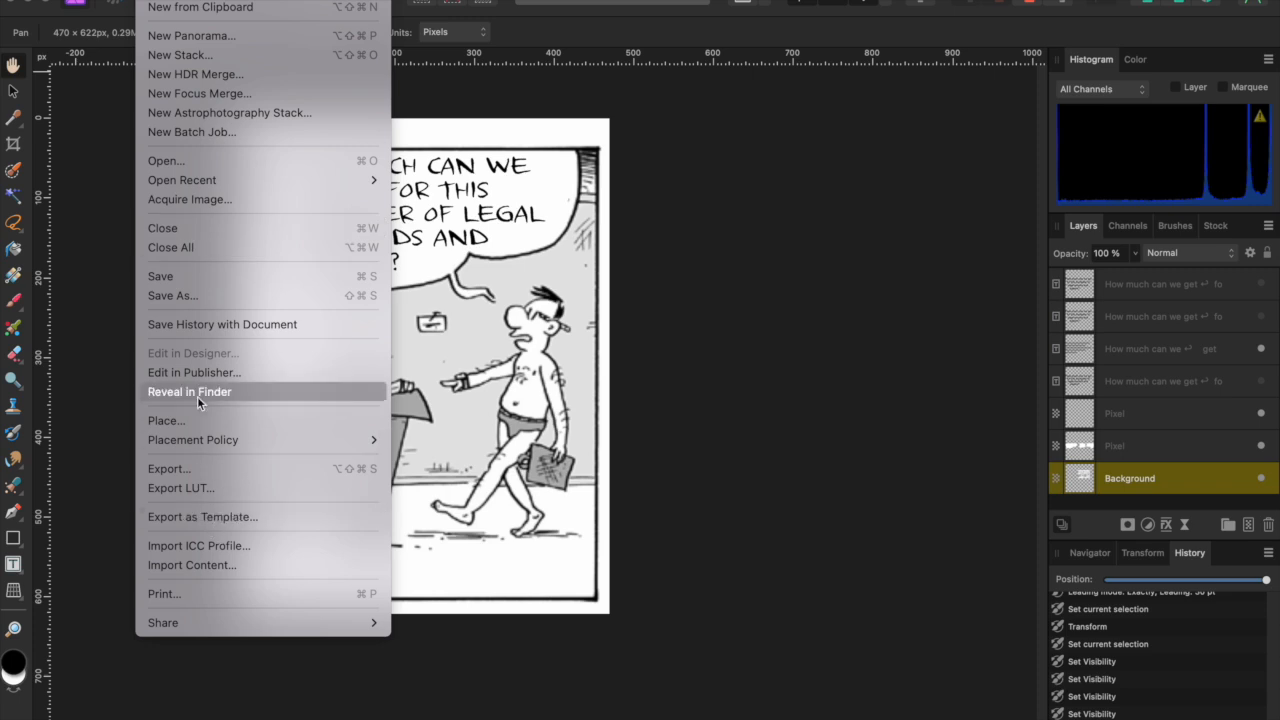
{"action": "left_click", "coordinate": [198, 590]}
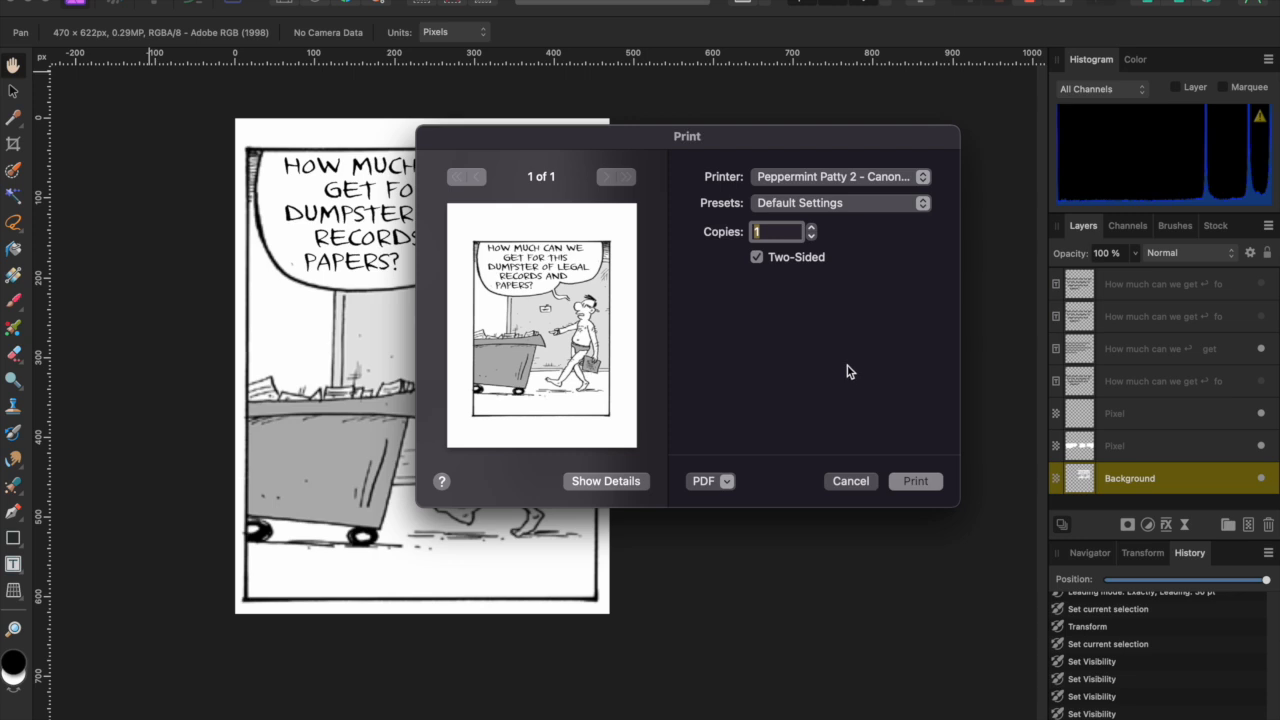
{"action": "left_click", "coordinate": [633, 482]}
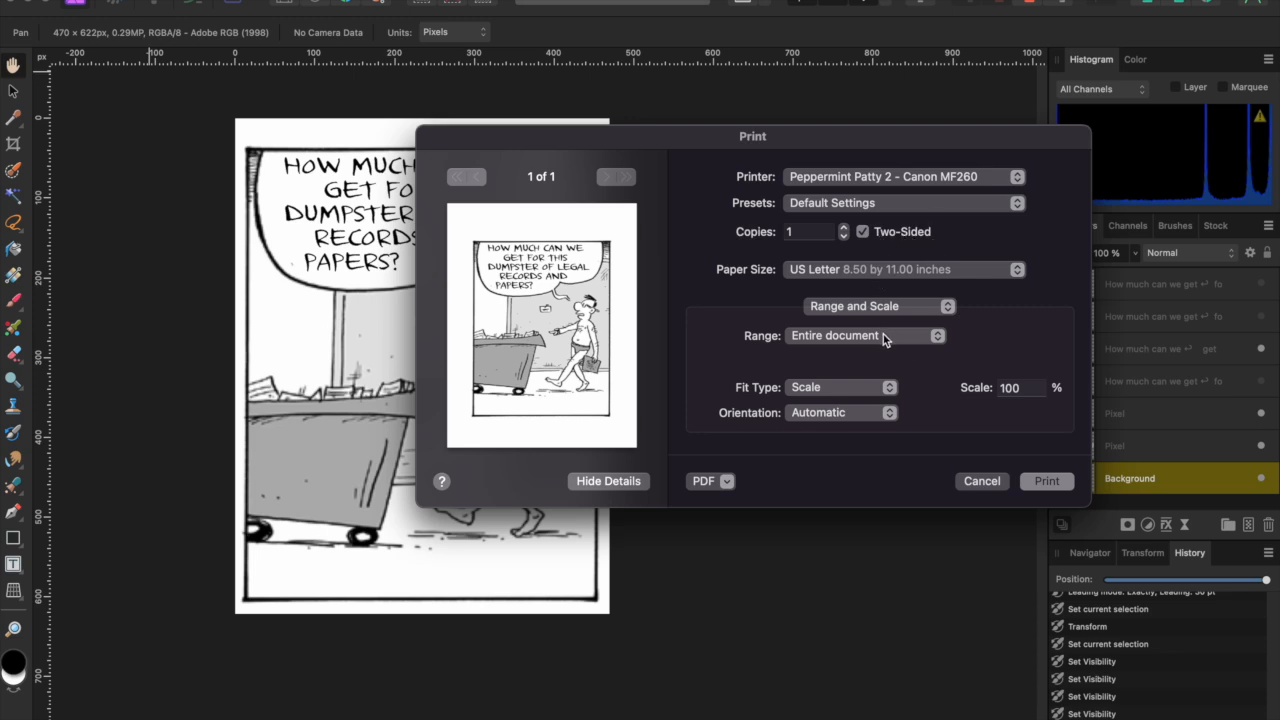
{"action": "left_click", "coordinate": [855, 387]}
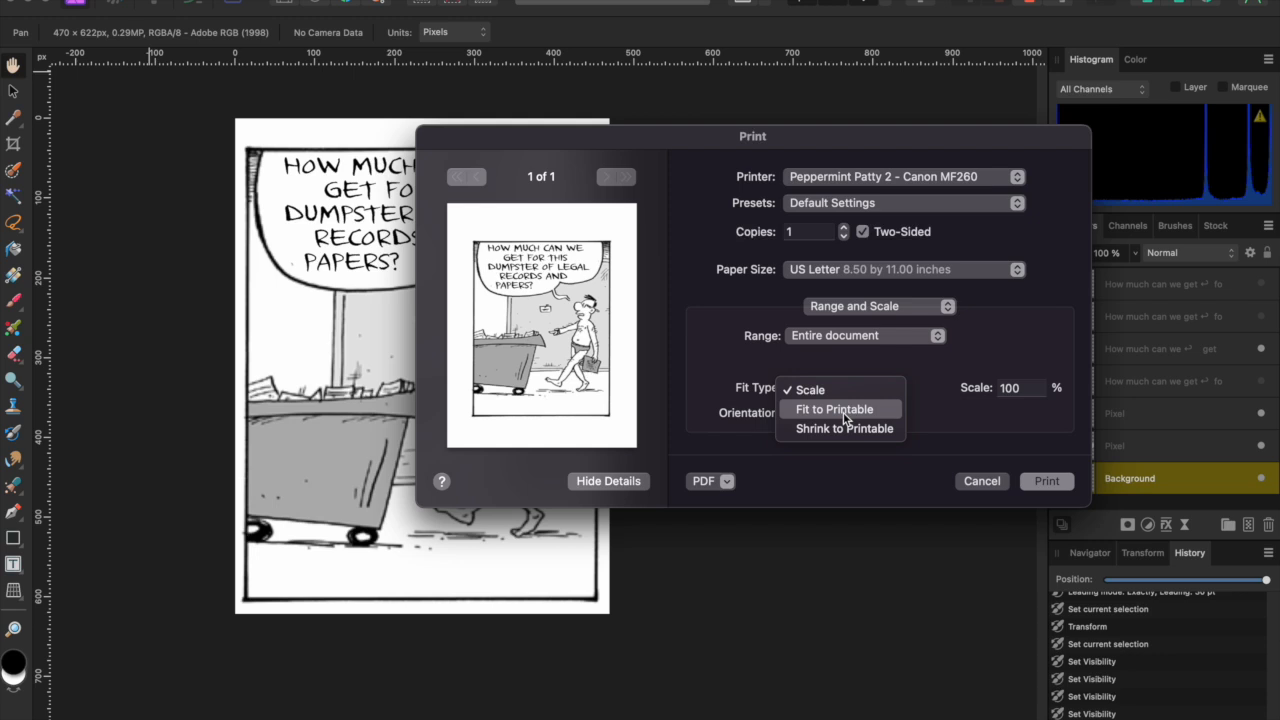
{"action": "left_click", "coordinate": [936, 423]}
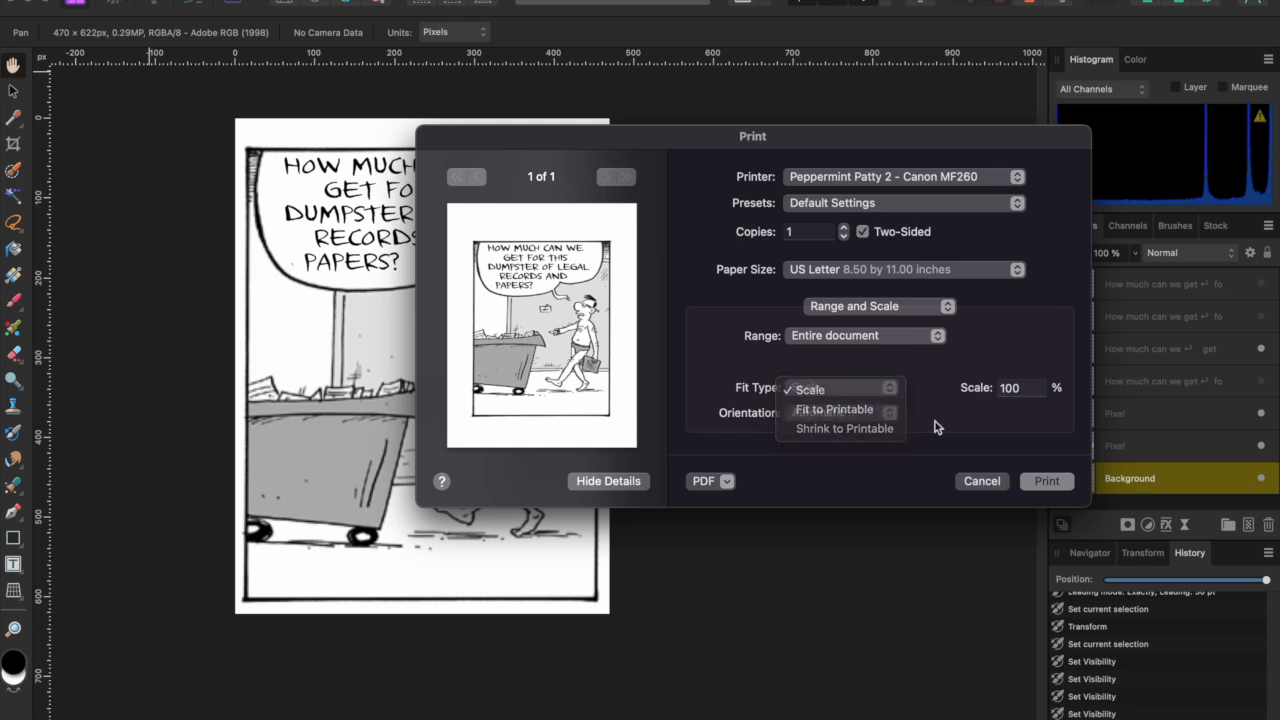
{"action": "left_click", "coordinate": [1020, 387]}
{"action": "left_click", "coordinate": [981, 482]}
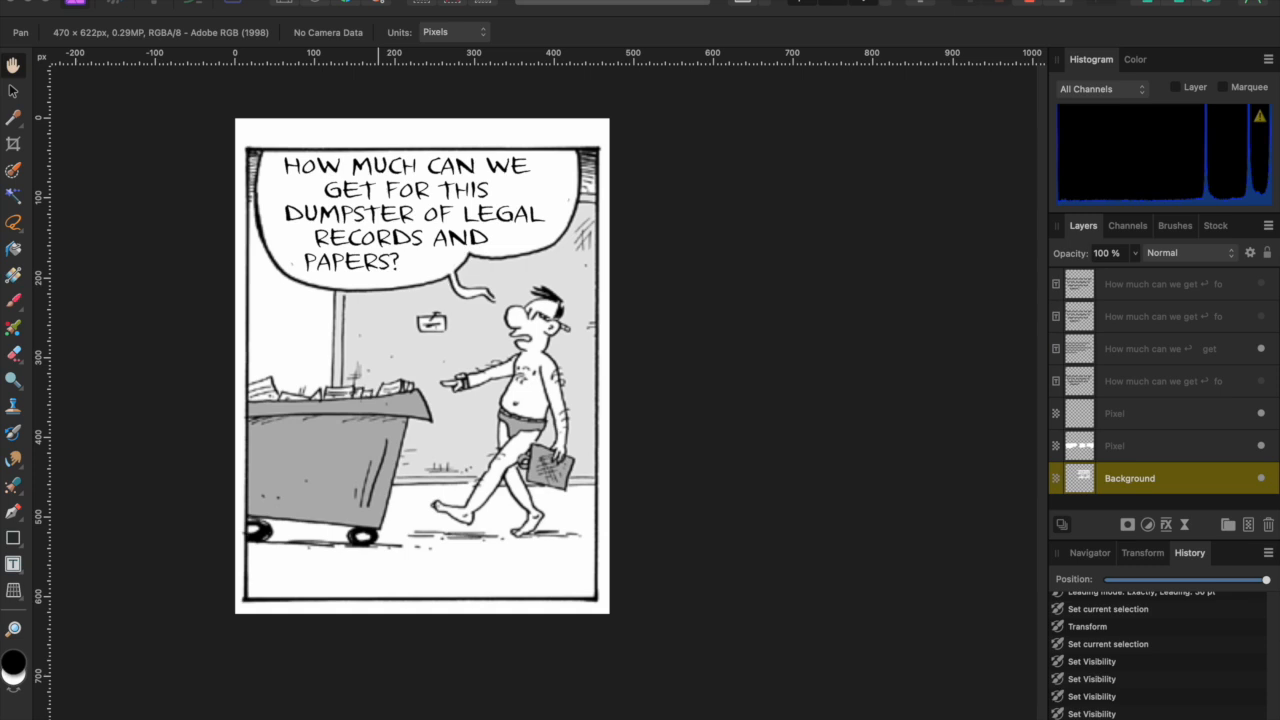
- Paste the copied relettered panel into the hutchpage.jpg comic page
{"action": "left_click", "coordinate": [236, 0]}
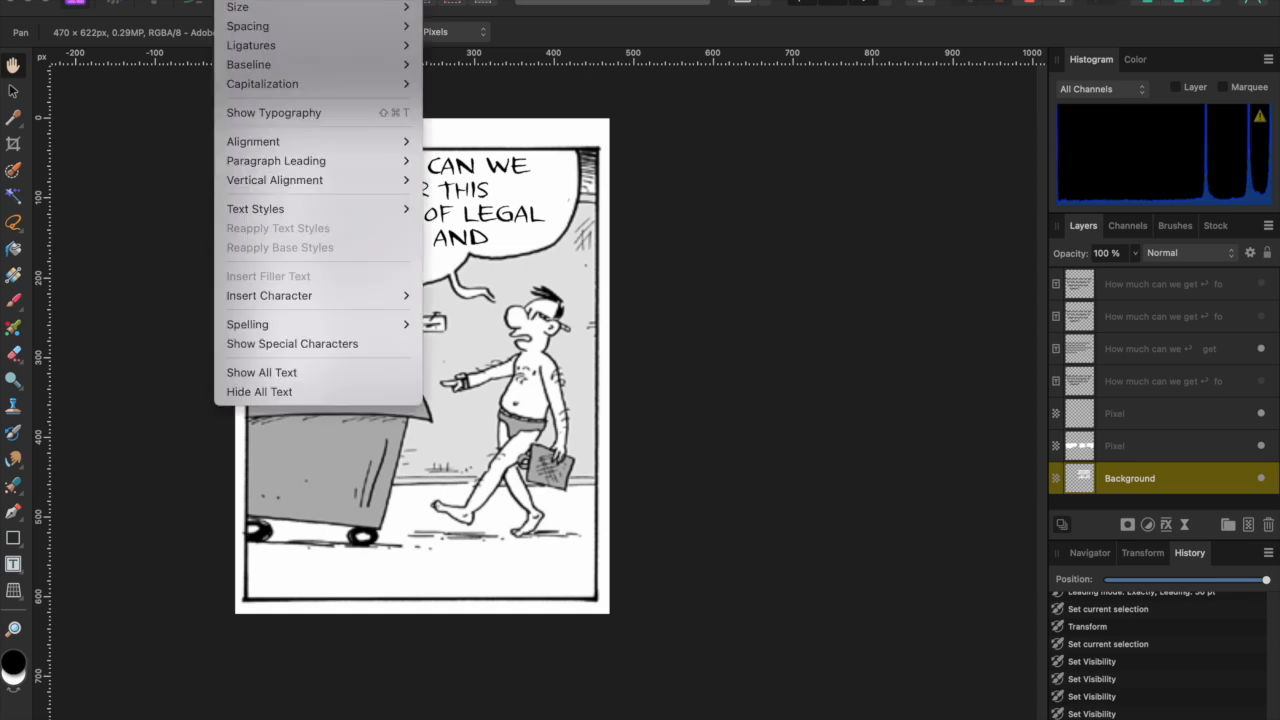
{"action": "left_click", "coordinate": [236, 0]}
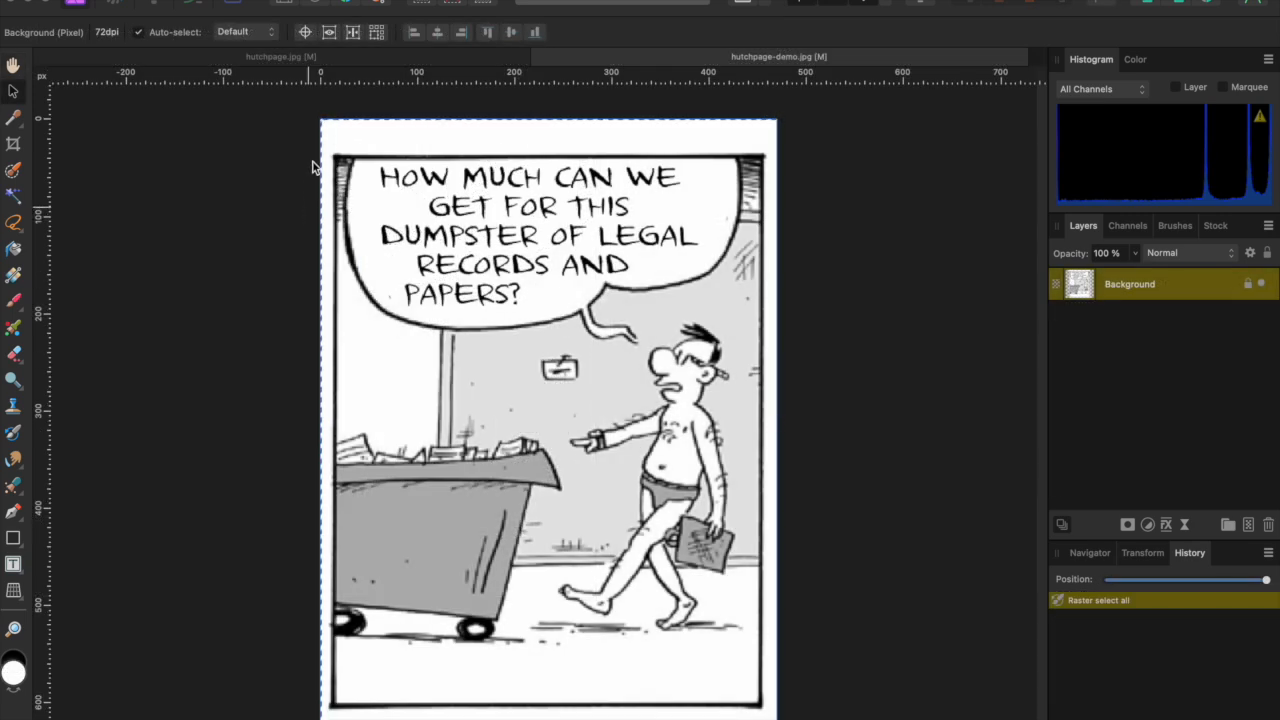
{"action": "left_click", "coordinate": [332, 59]}
{"action": "key", "text": "super+v"}
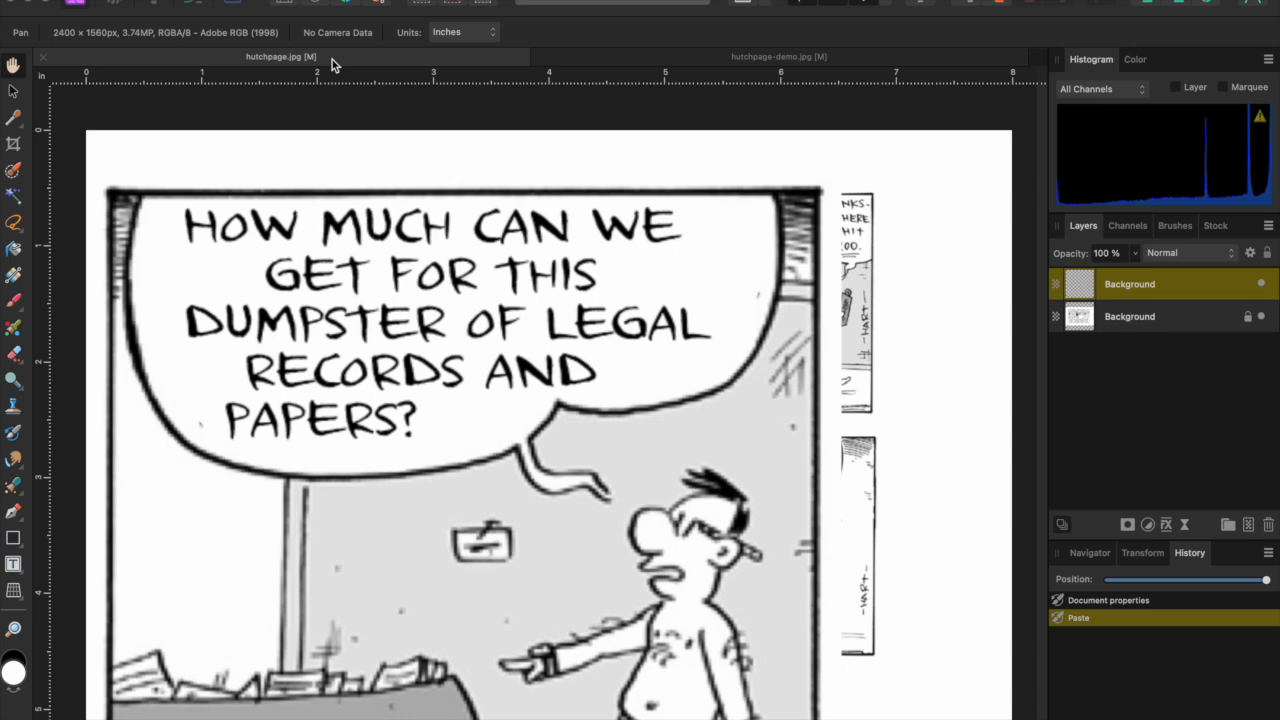
- Scale the pasted panel to about 1.6 × 2.1 inches and fit it over the third top-row panel
{"action": "left_click", "coordinate": [14, 92]}
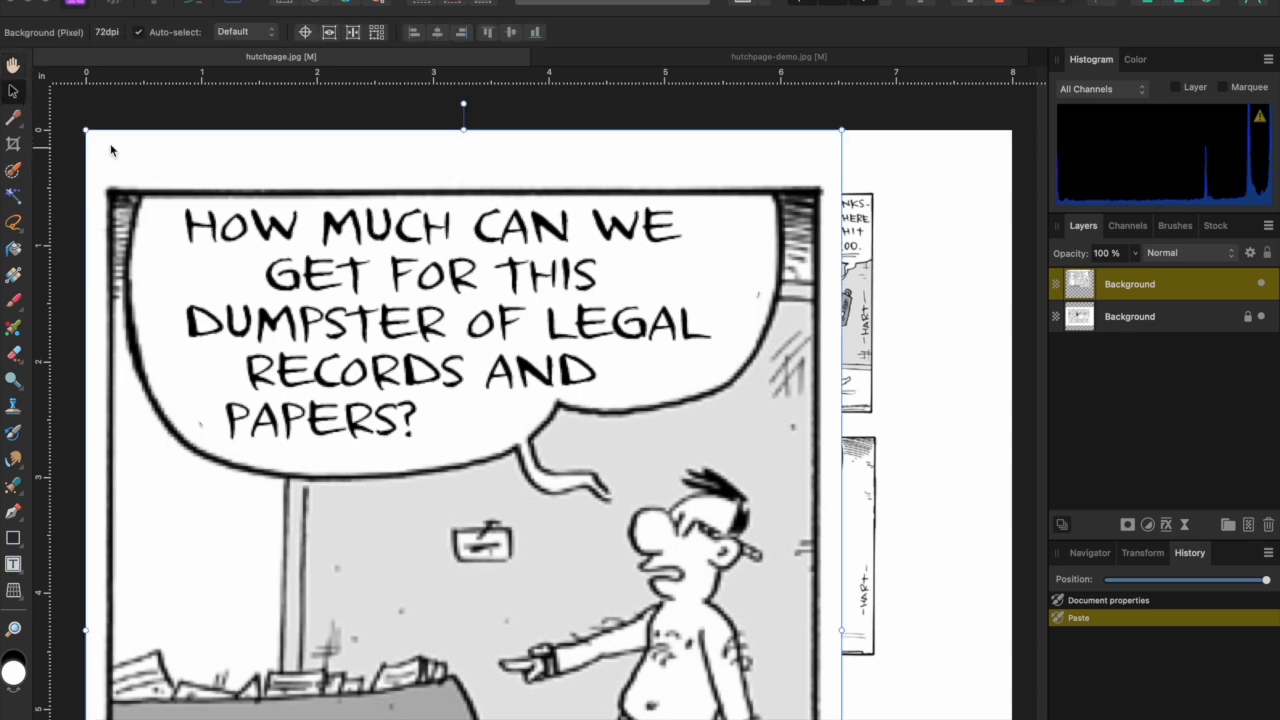
{"action": "left_click_drag", "start_coordinate": [86, 130], "coordinate": [472, 565]}
{"action": "left_click_drag", "start_coordinate": [494, 655], "coordinate": [455, 369]}
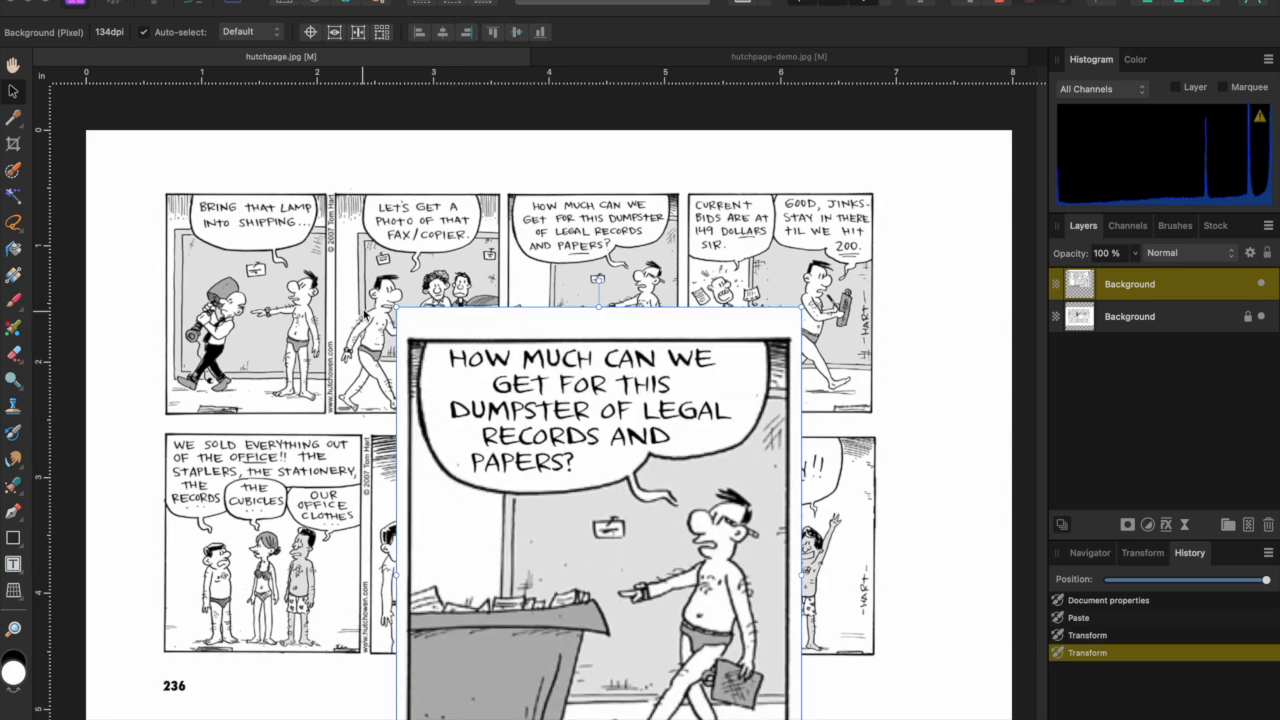
{"action": "left_click_drag", "start_coordinate": [399, 309], "coordinate": [580, 527]}
{"action": "left_click_drag", "start_coordinate": [624, 593], "coordinate": [538, 269]}
{"action": "left_click_drag", "start_coordinate": [479, 204], "coordinate": [506, 240]}
{"action": "left_click_drag", "start_coordinate": [560, 300], "coordinate": [558, 242]}
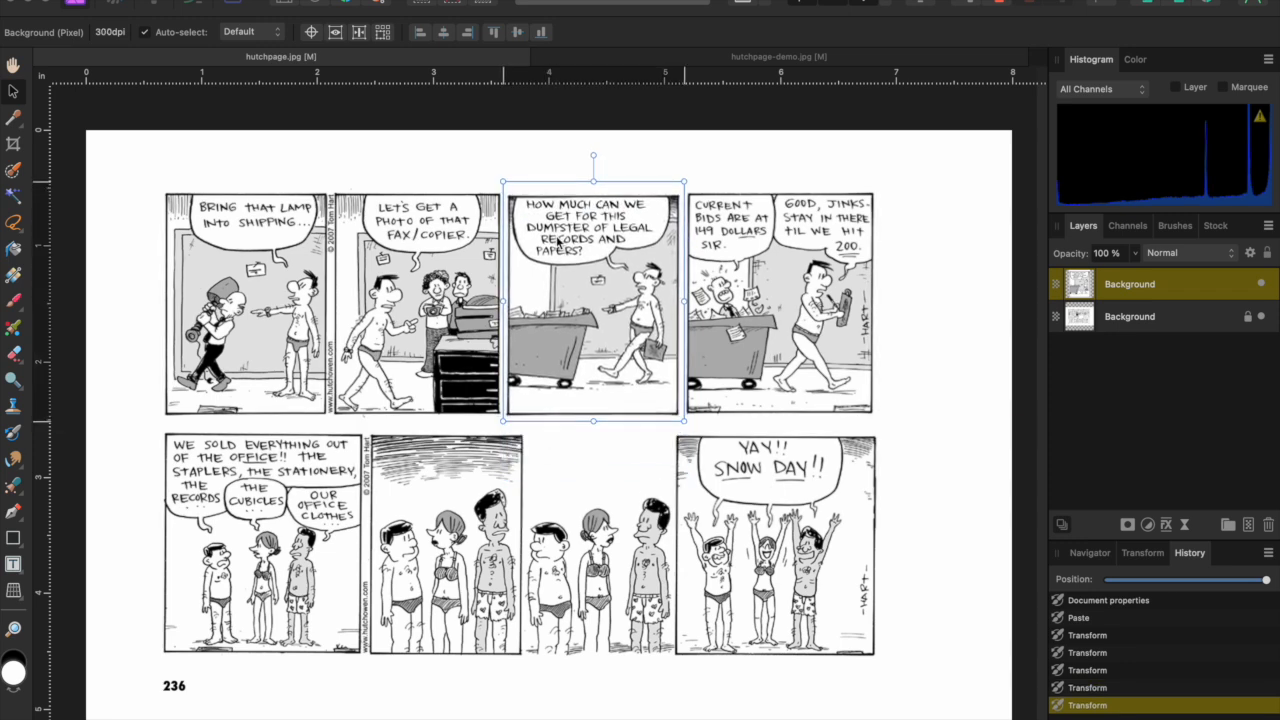
- Toggle selection between the page layer and pasted panel to check the panel's fit
{"action": "left_click", "coordinate": [720, 178]}
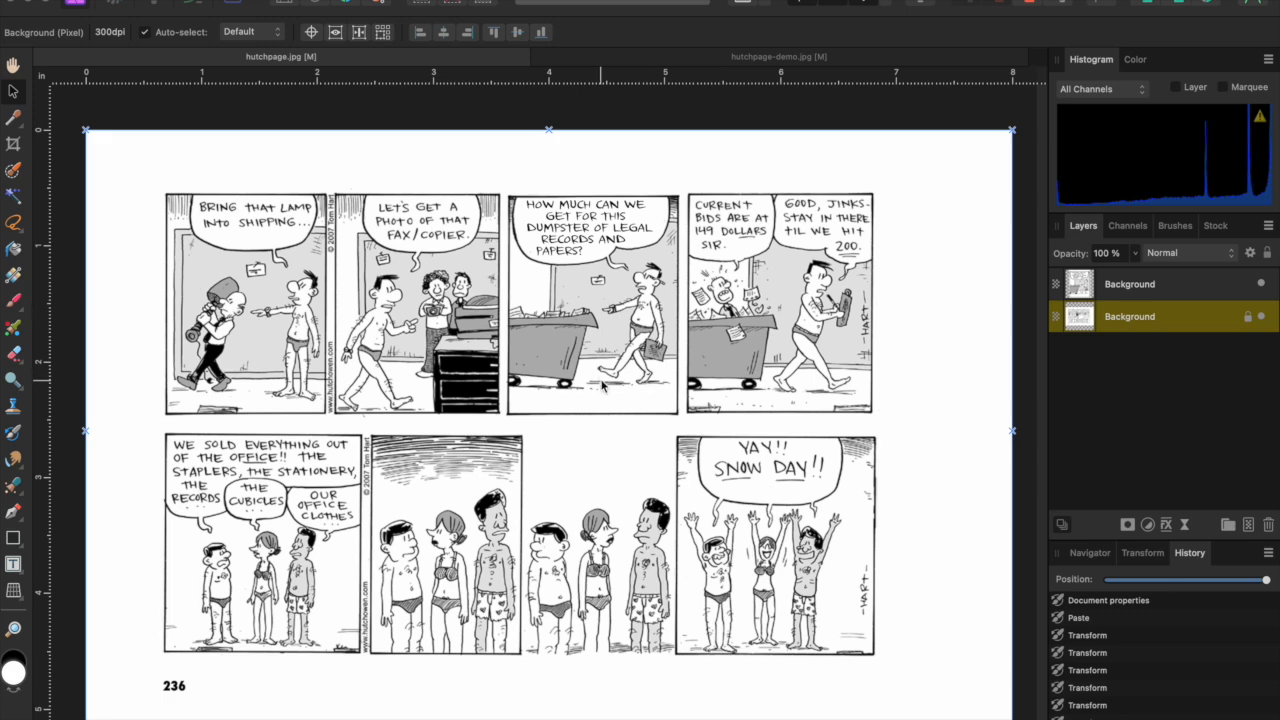
{"action": "scroll", "coordinate": [603, 385], "scroll_direction": "up", "scroll_amount": 5}
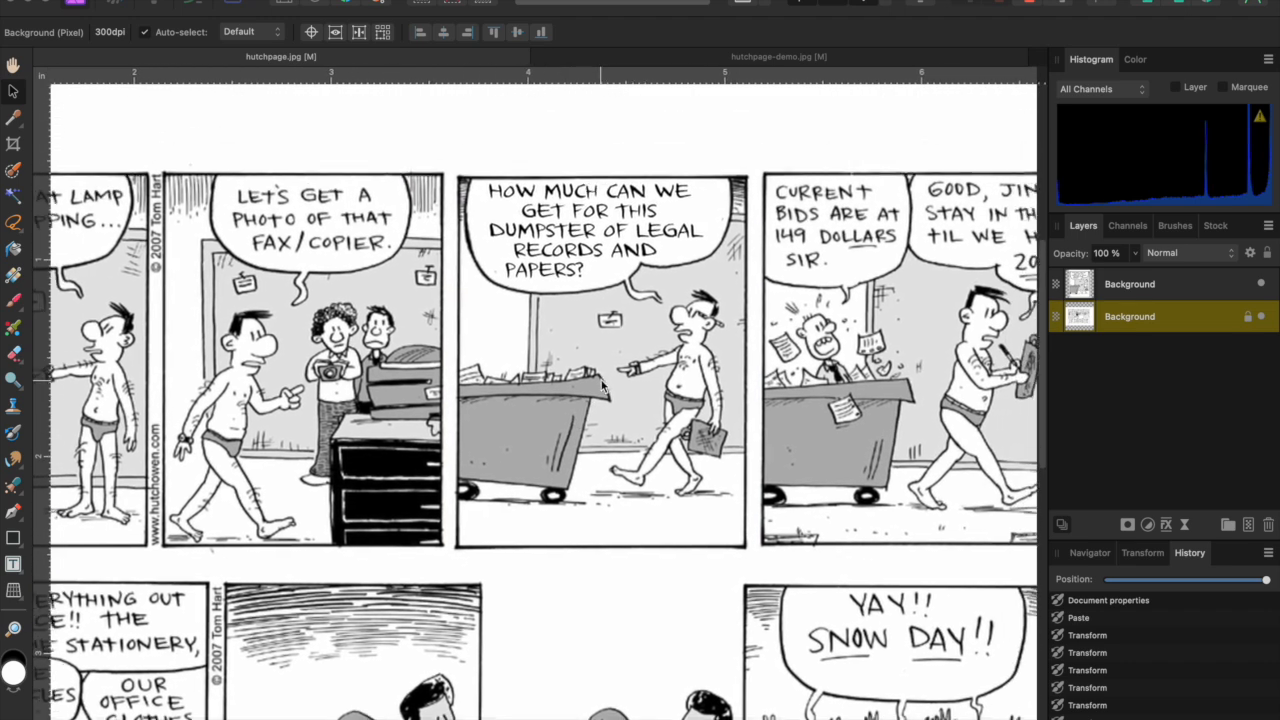
{"action": "scroll", "coordinate": [603, 385], "scroll_direction": "right", "scroll_amount": 3}
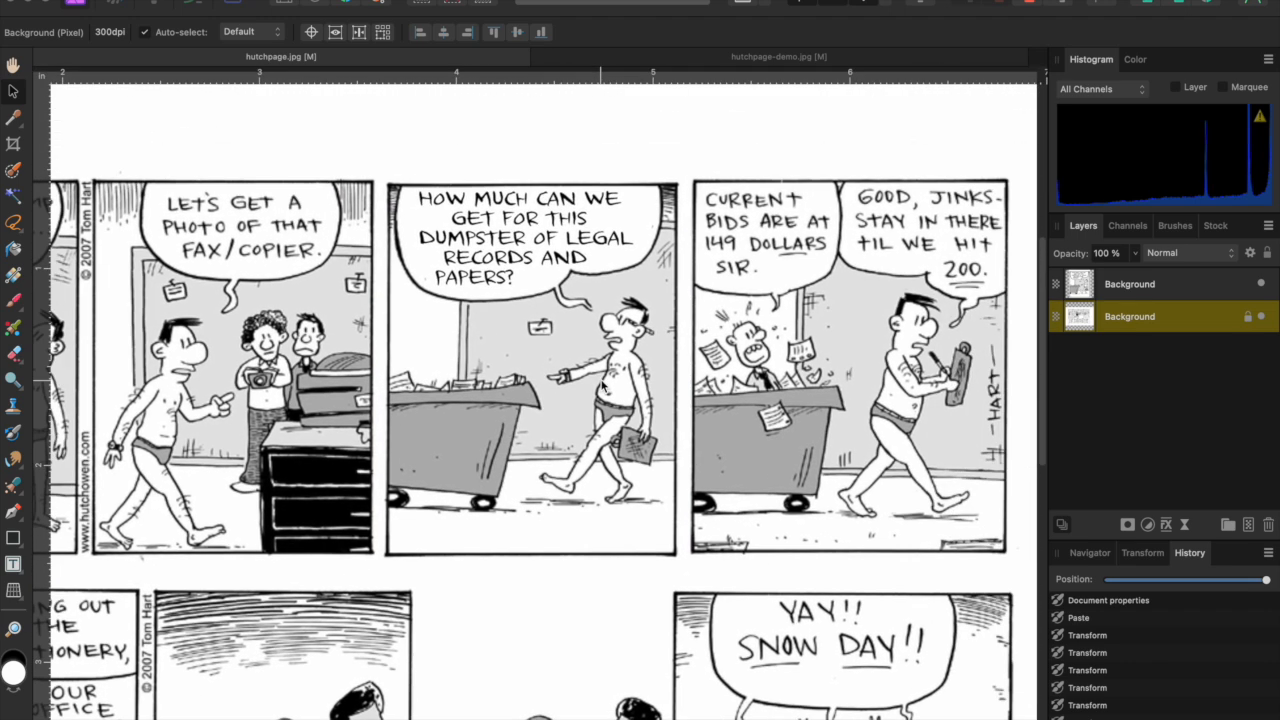
{"action": "left_click", "coordinate": [620, 250]}
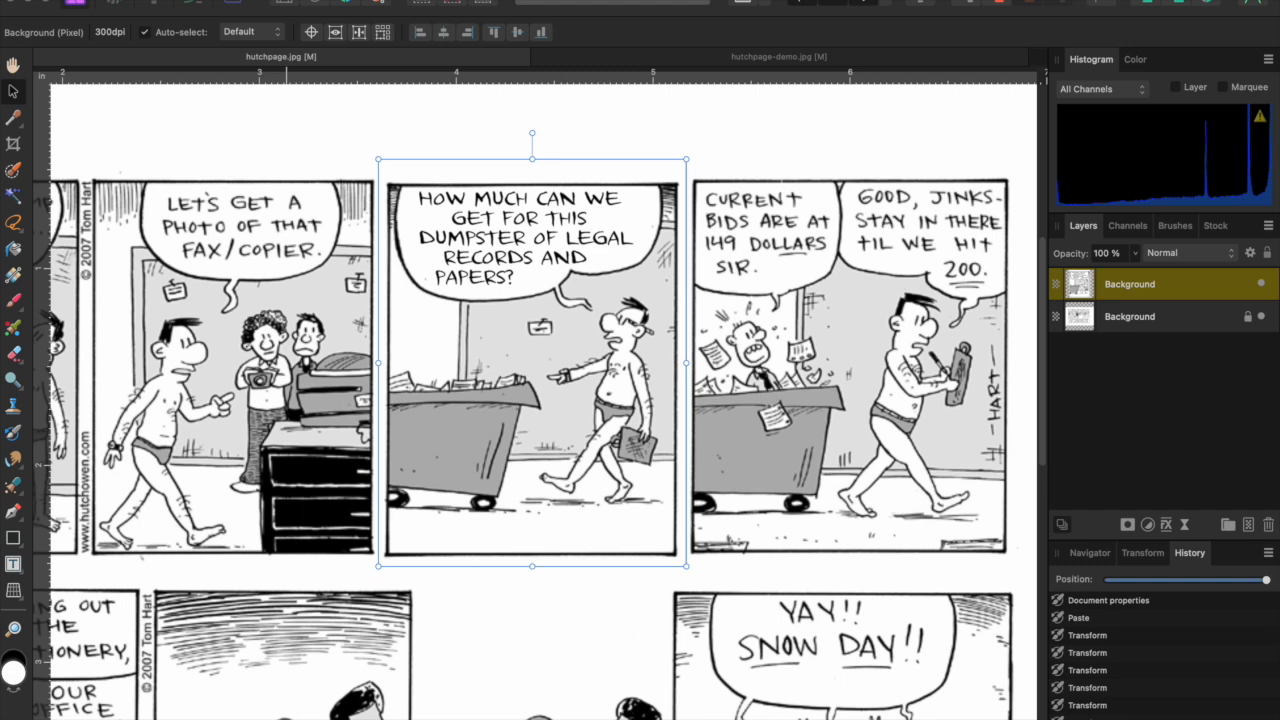
{"action": "left_click", "coordinate": [172, 128]}
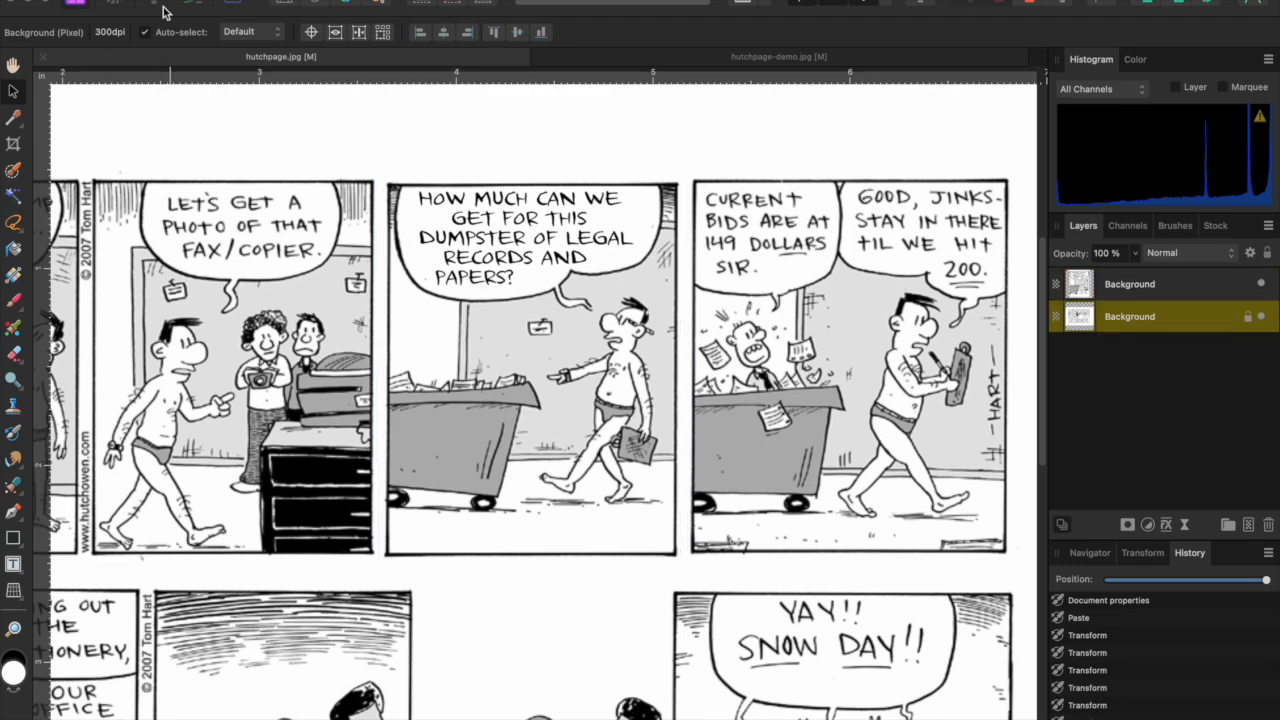
{"action": "left_click", "coordinate": [165, 2]}
- In File > Print, switch orientation to Landscape and back to Portrait, then print the page
{"action": "left_click", "coordinate": [180, 595]}
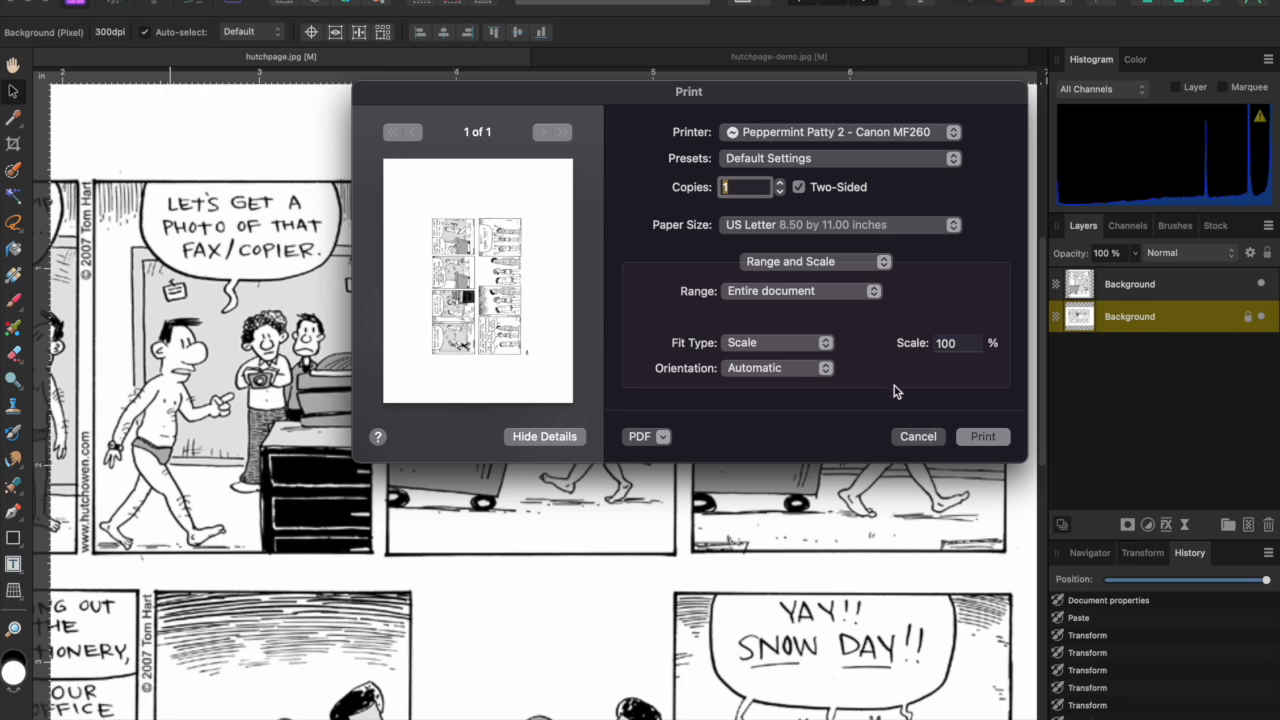
{"action": "left_click", "coordinate": [776, 368]}
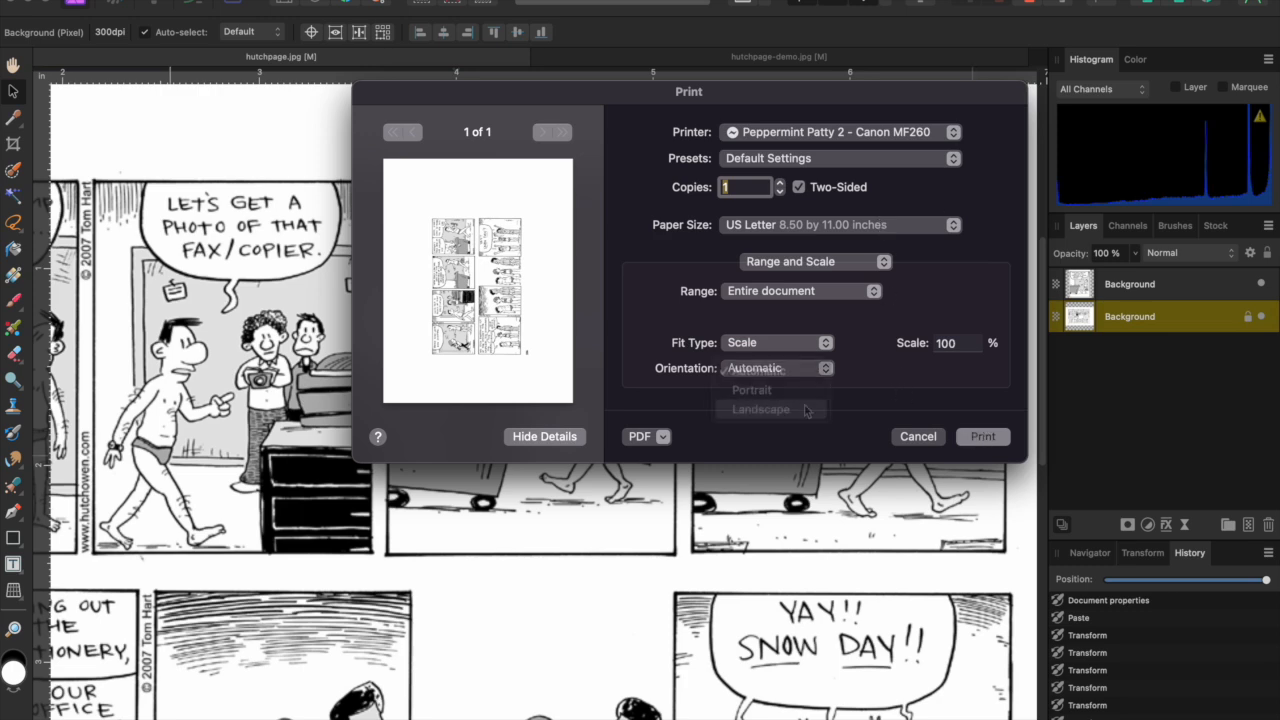
{"action": "left_click", "coordinate": [806, 410]}
{"action": "left_click", "coordinate": [803, 369]}
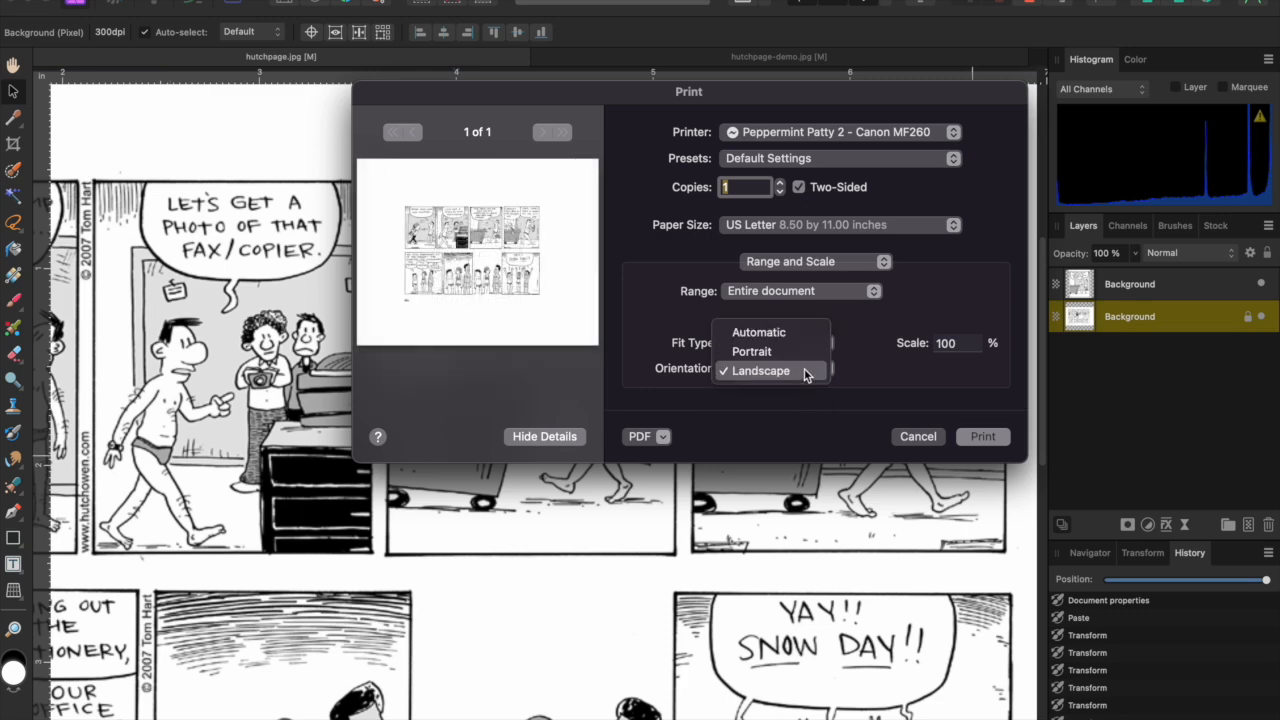
{"action": "left_click", "coordinate": [801, 356]}
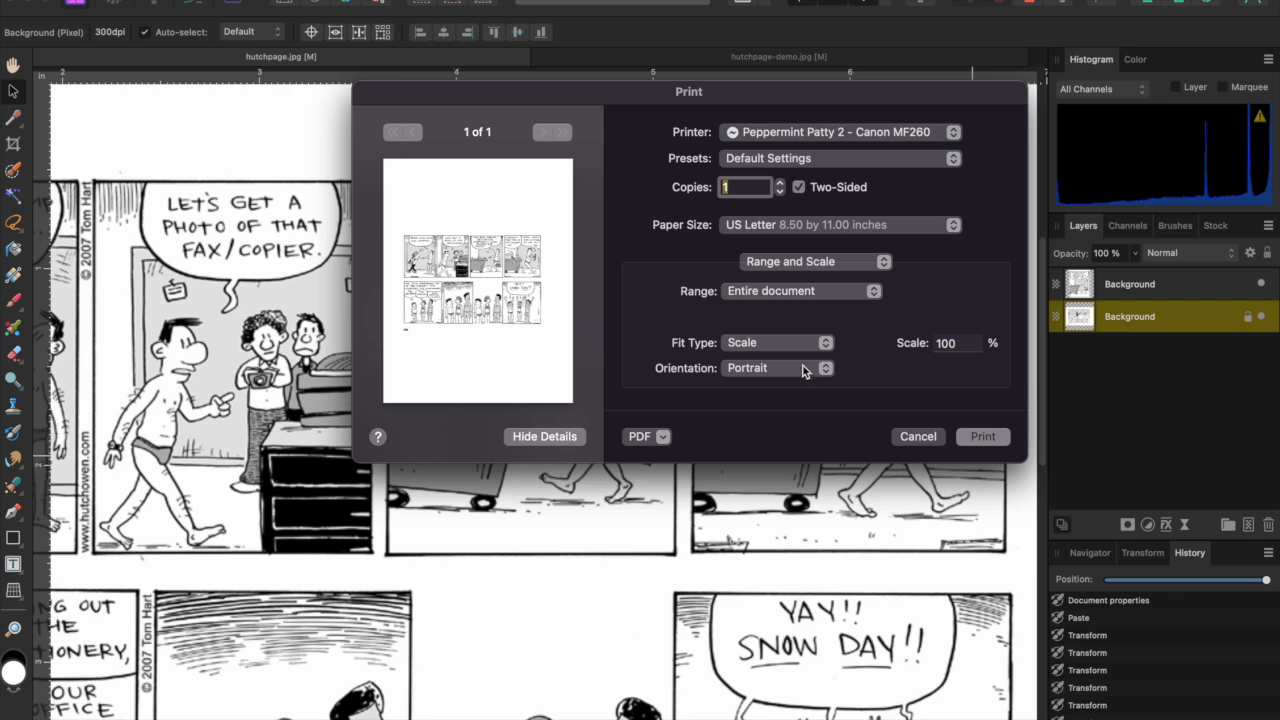
{"action": "left_click", "coordinate": [980, 440]}
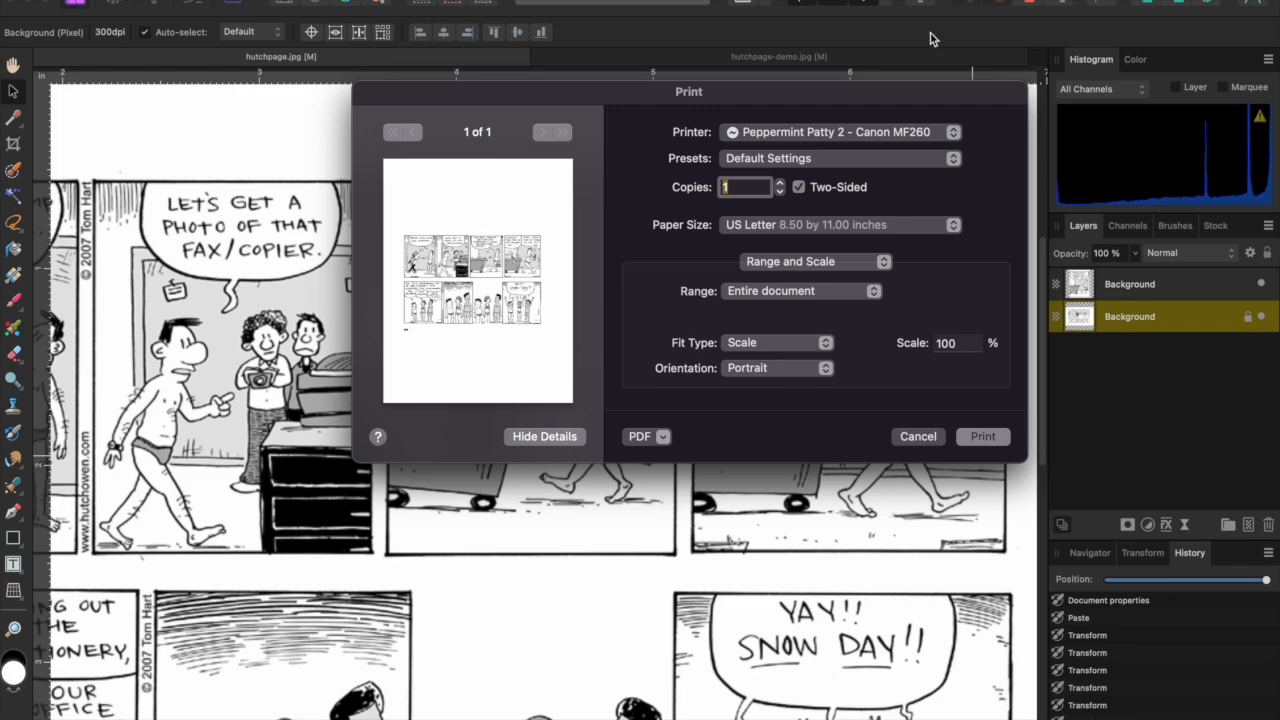